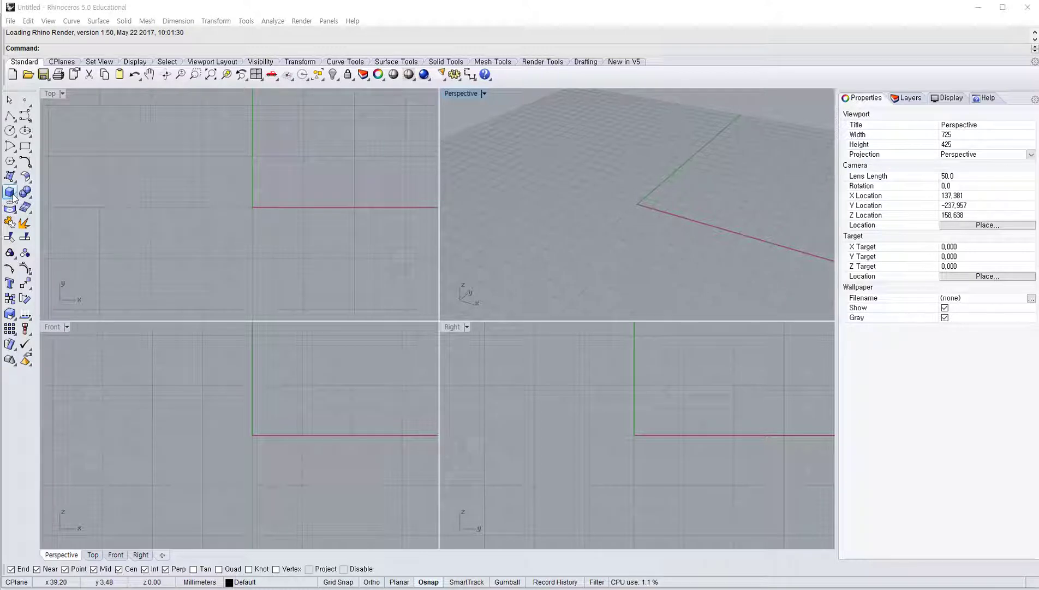
Step: Create a solid box from the origin (0,0,0) with a 300 × 300 mm base and a height of 5 mm
click(13, 195)
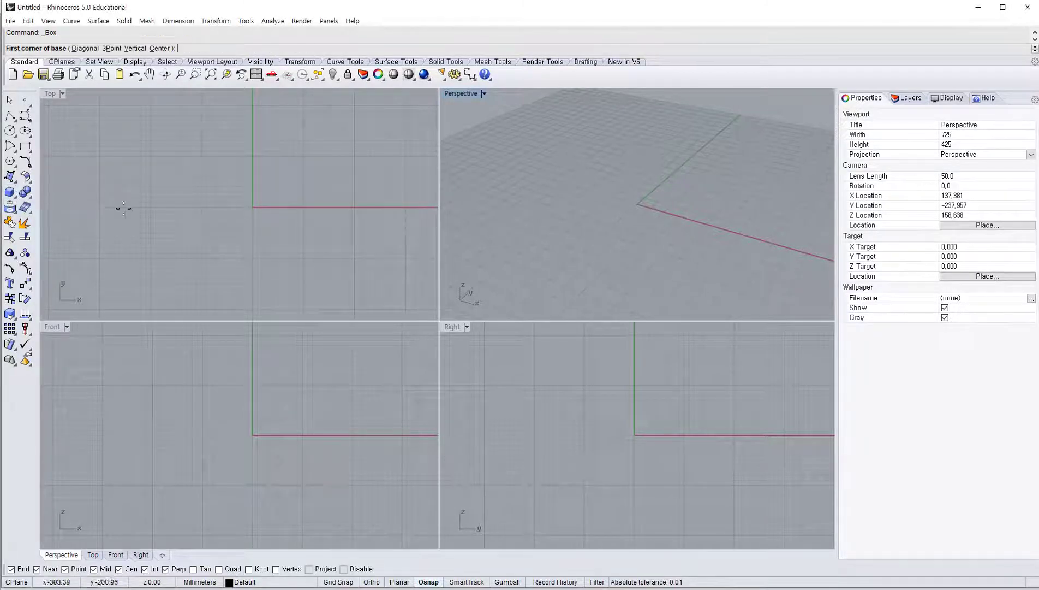
key(Return)
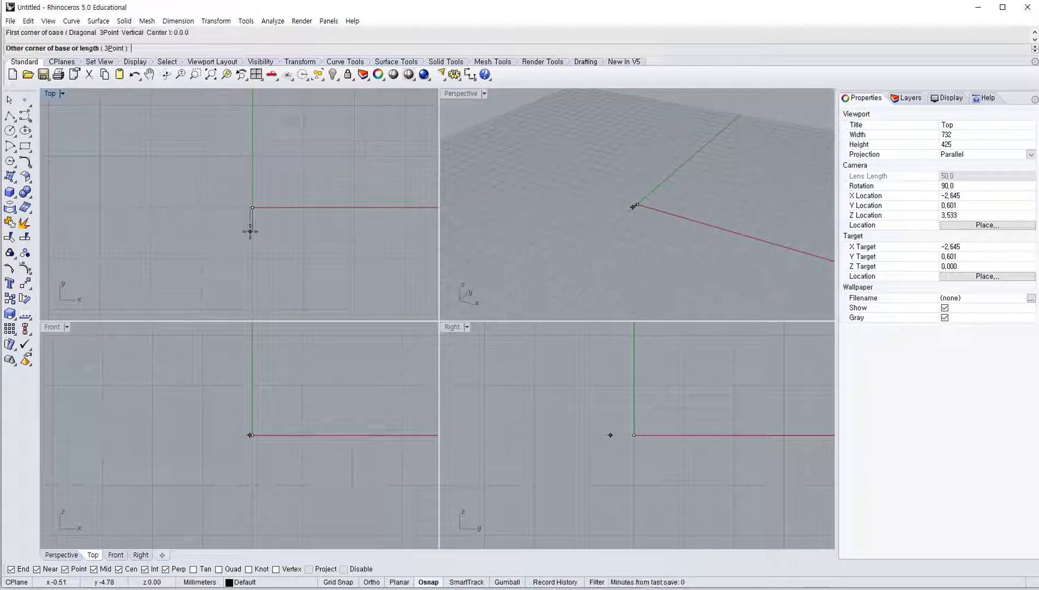
scroll(371, 251, down, 5)
right_drag(395, 225, 219, 225)
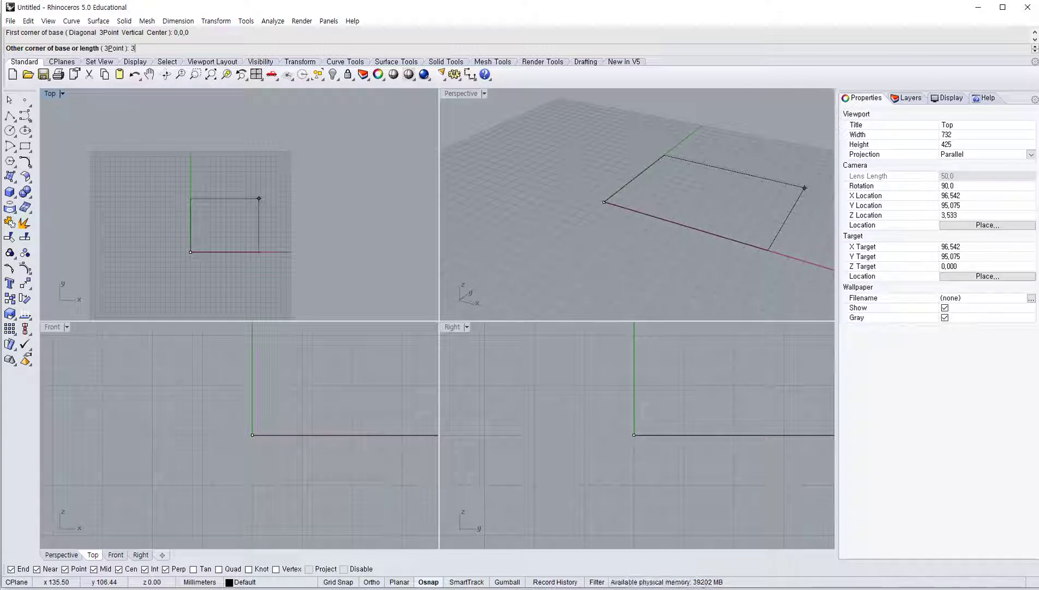
text(300,300)
key(Return)
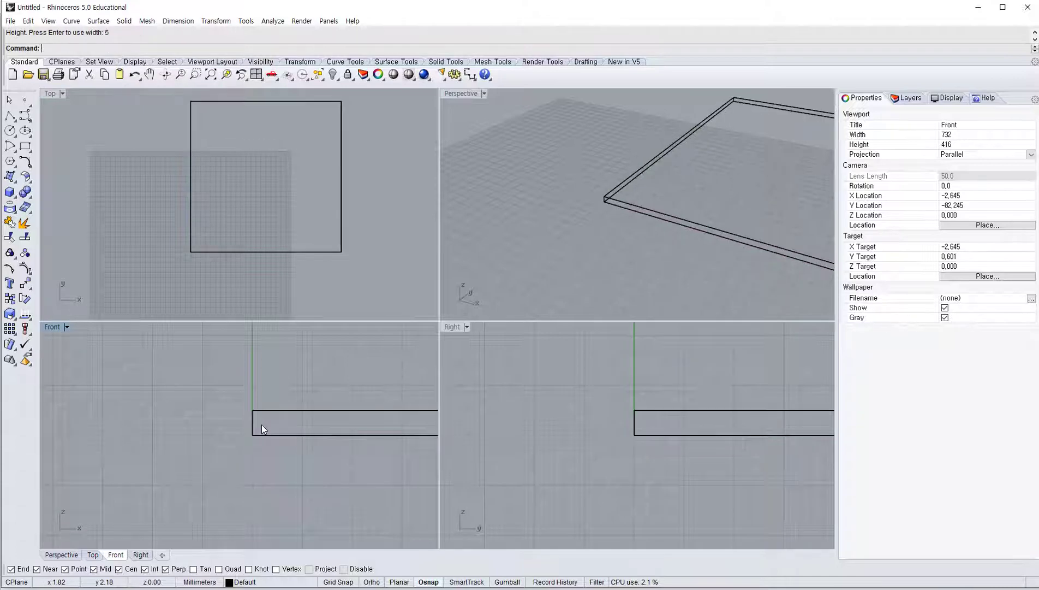
Step: Select the box, then reposition and enlarge the Rhino window over the COMSOL model
click(291, 411)
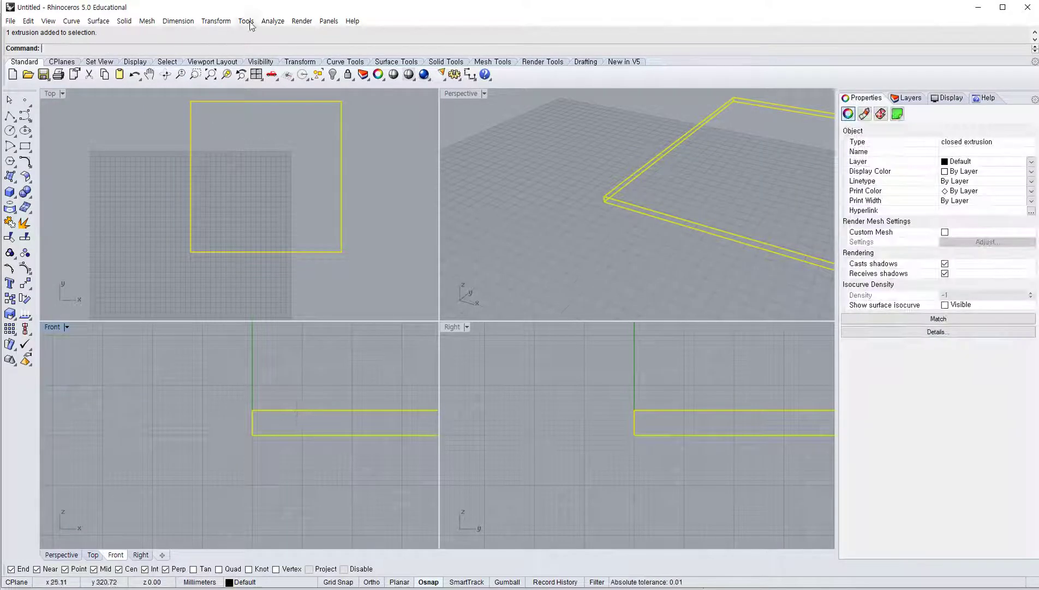
click(178, 21)
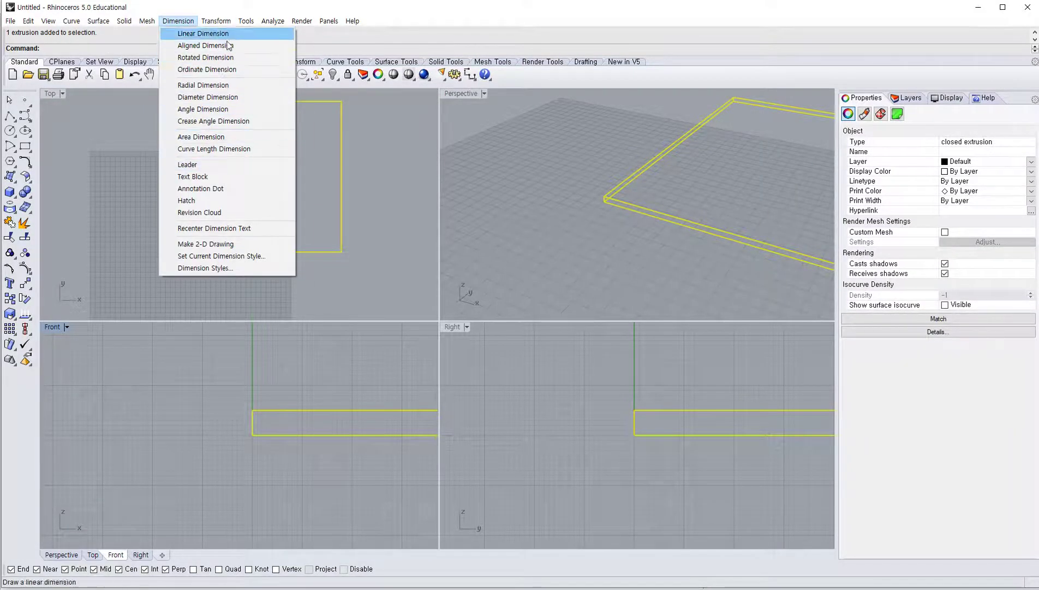
key(Escape)
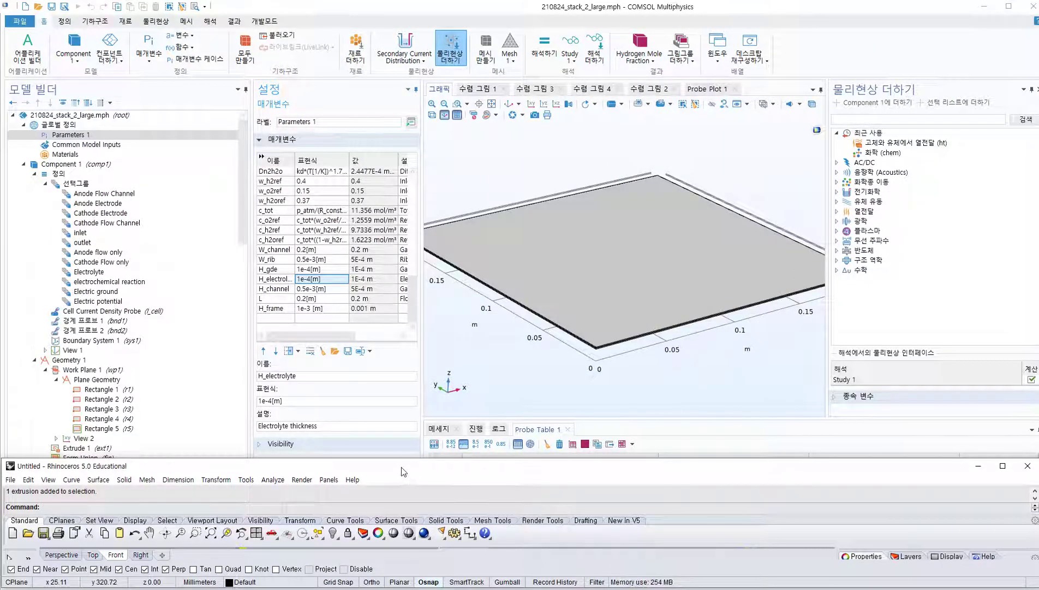
drag(401, 466, 430, 0)
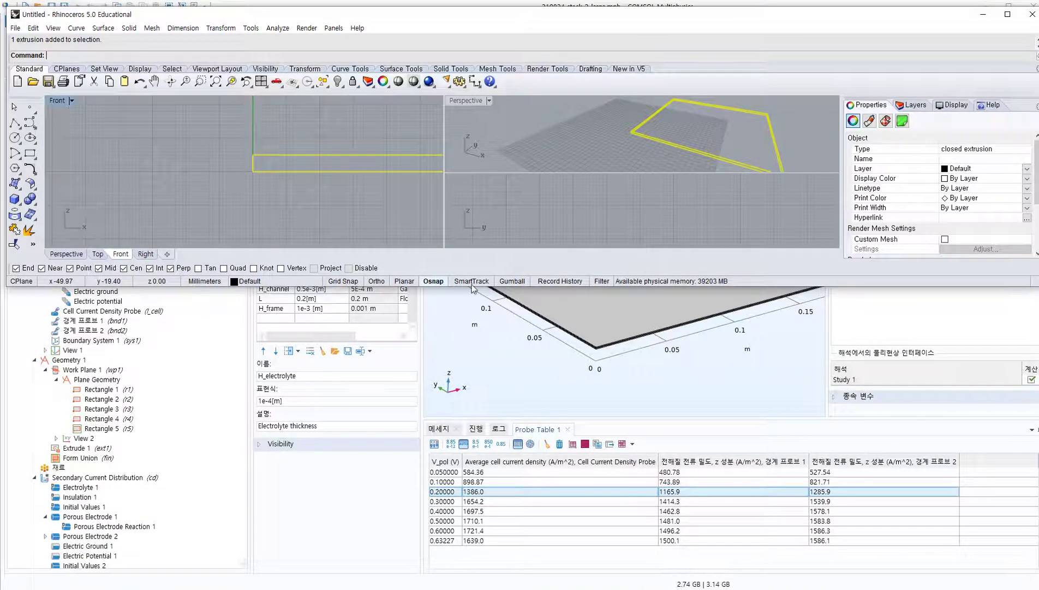
drag(472, 288, 472, 556)
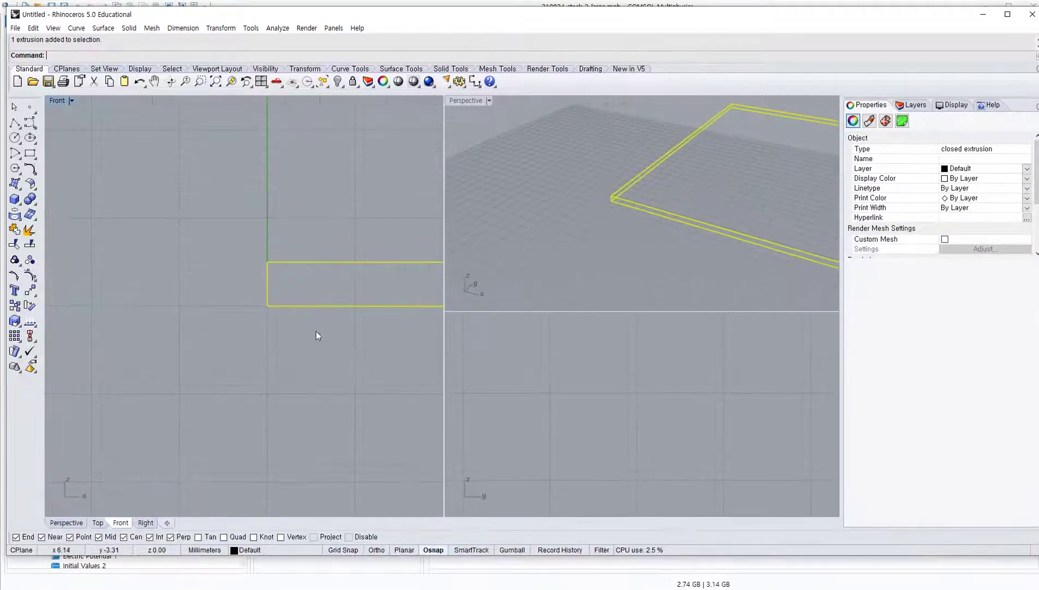
Step: Scale the box in one direction from its lower corner in the front view to a thickness of 0.5 mm
click(221, 28)
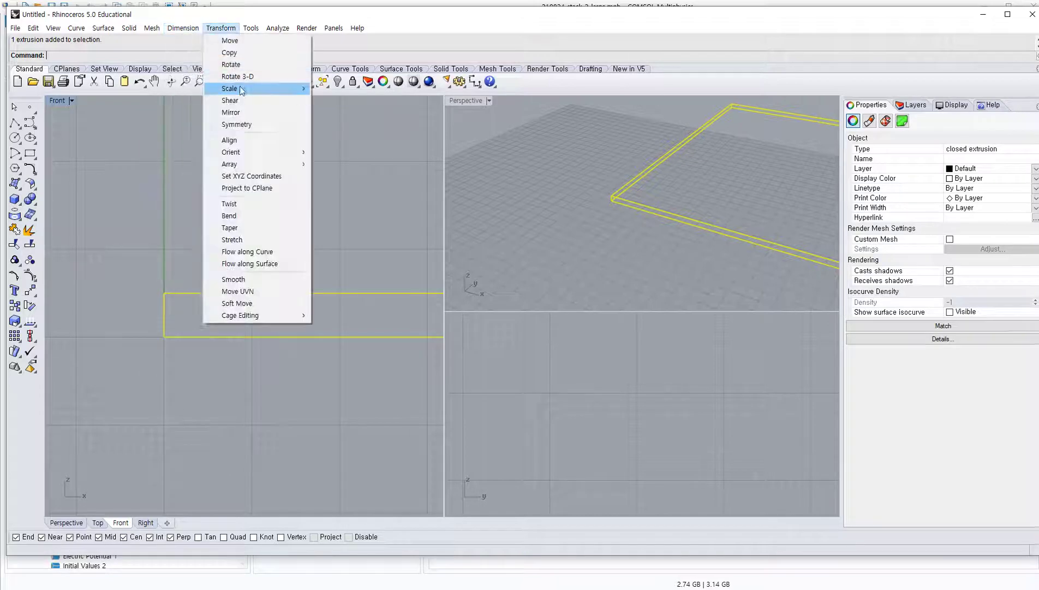
mouse_move(257, 88)
click(345, 113)
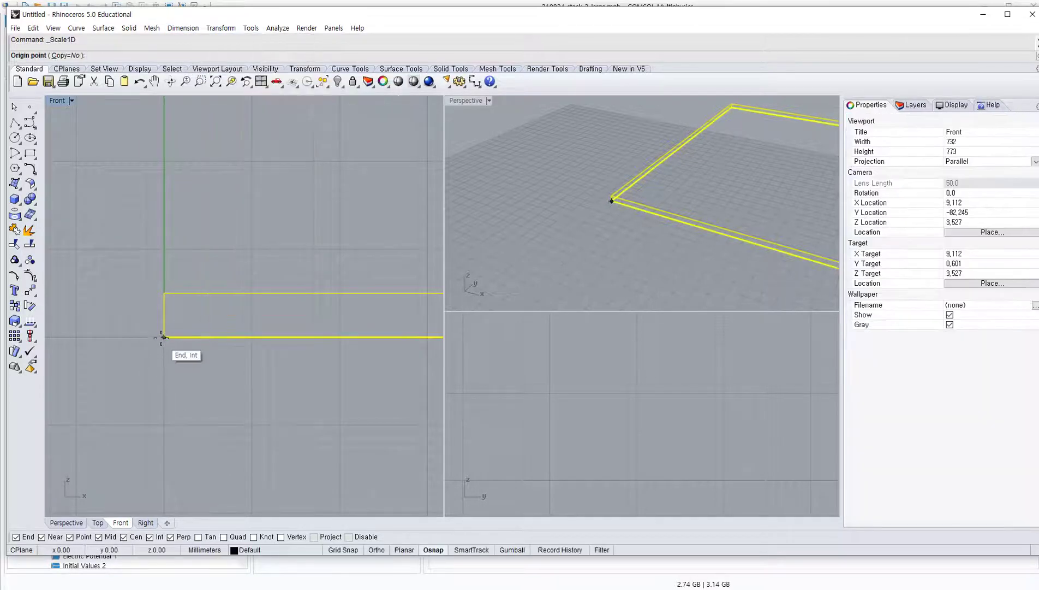
click(164, 293)
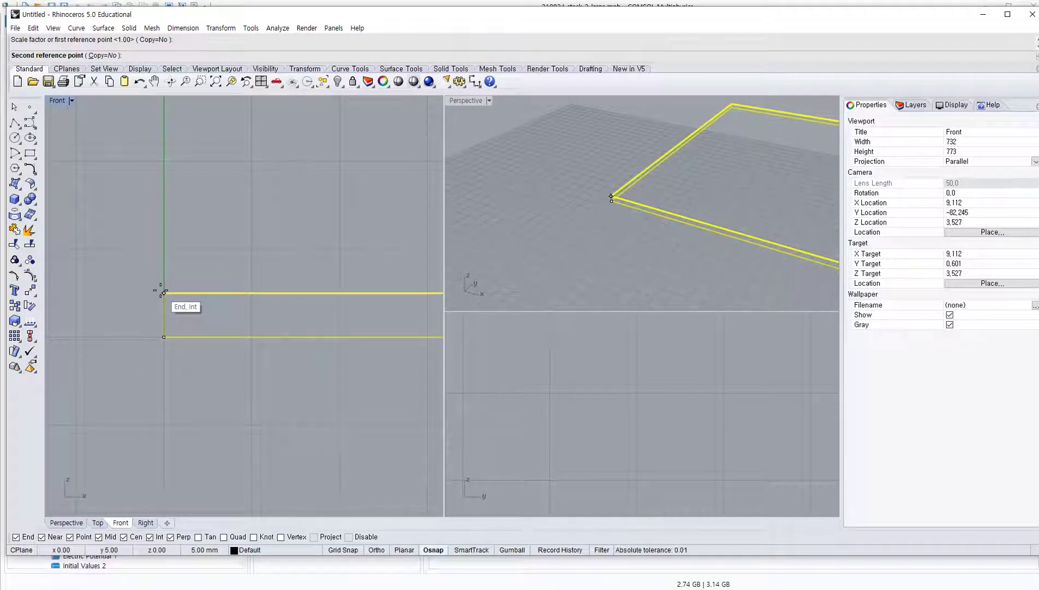
text(0.5)
key(Return)
Step: Duplicate the 0.5 mm plate and move the copy directly on top of the original
click(118, 305)
click(166, 335)
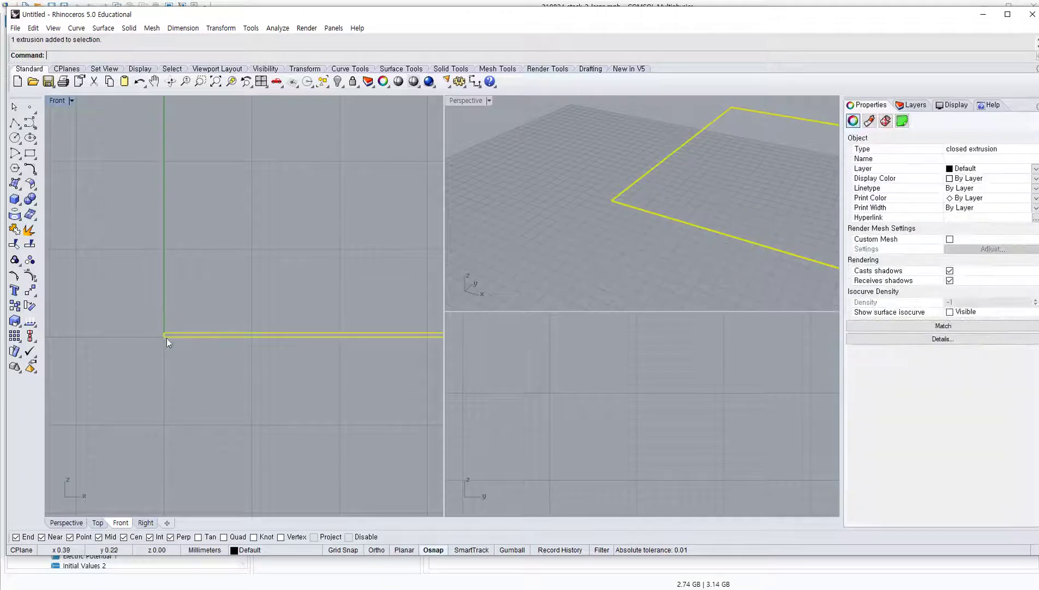
key(ctrl+c)
scroll(163, 347, up, 3)
click(29, 290)
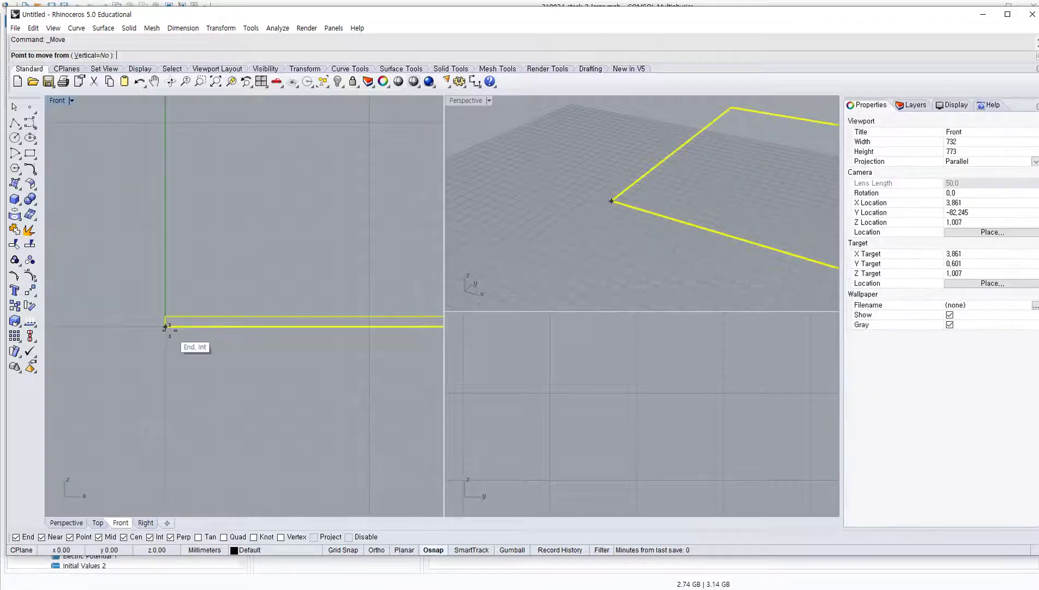
click(165, 317)
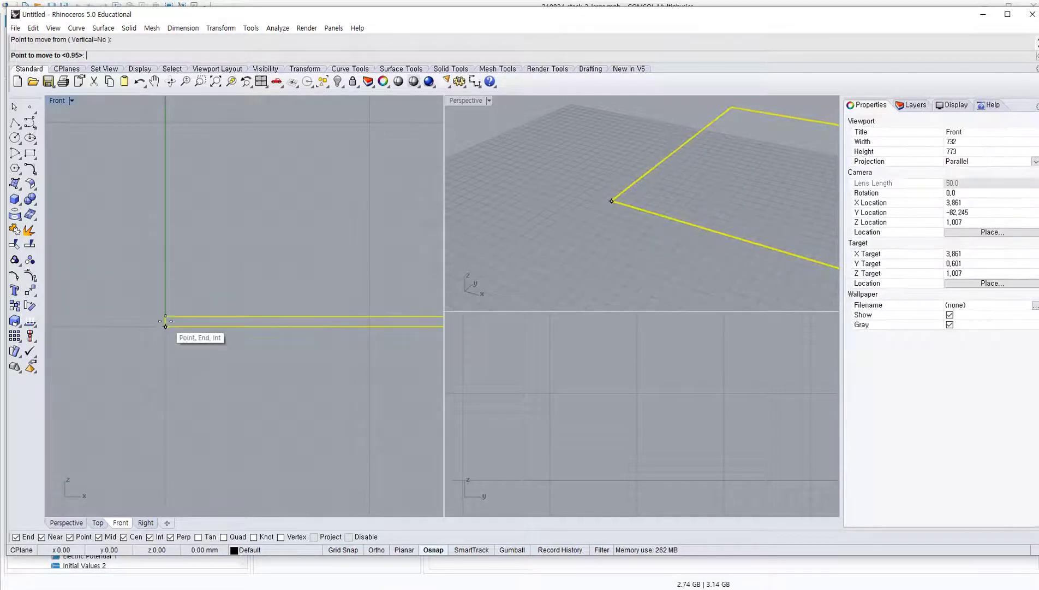
click(166, 306)
Step: Scale the upper plate in one direction from its lower corner to a thickness of 0.1 mm
click(221, 27)
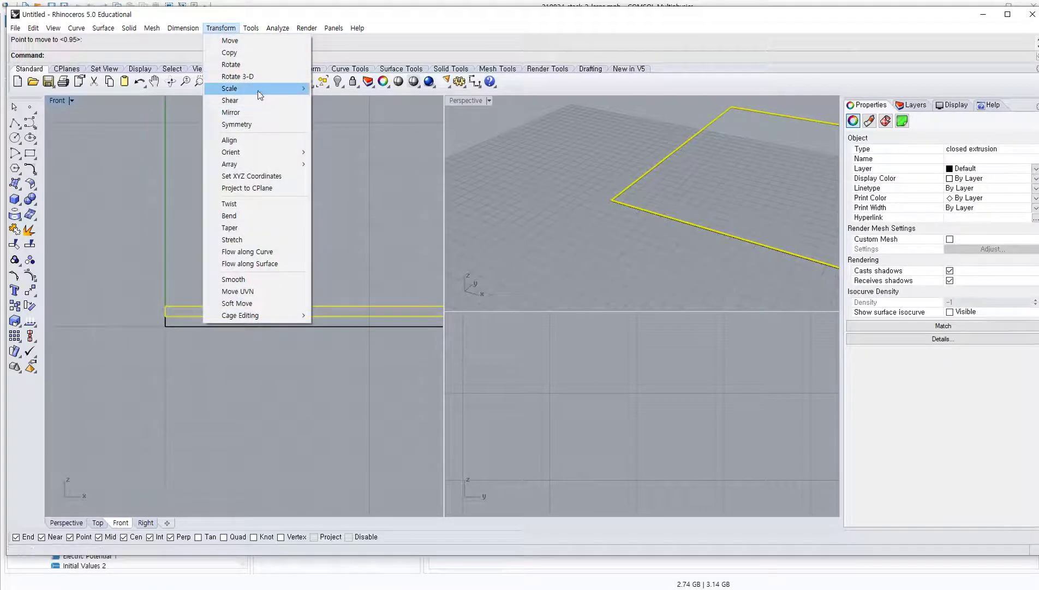
mouse_move(234, 88)
click(349, 112)
click(165, 316)
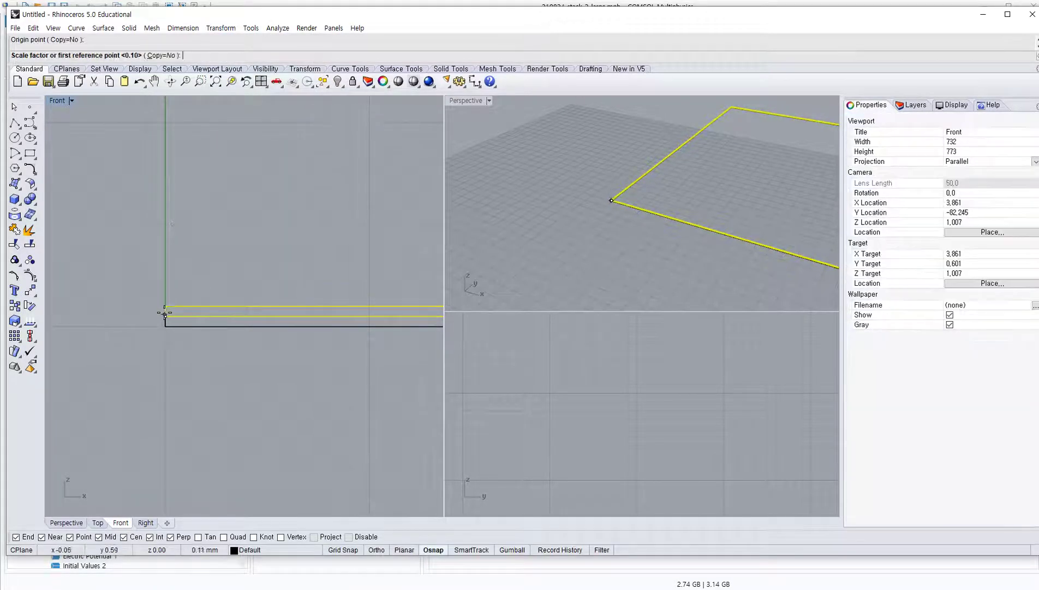
click(254, 578)
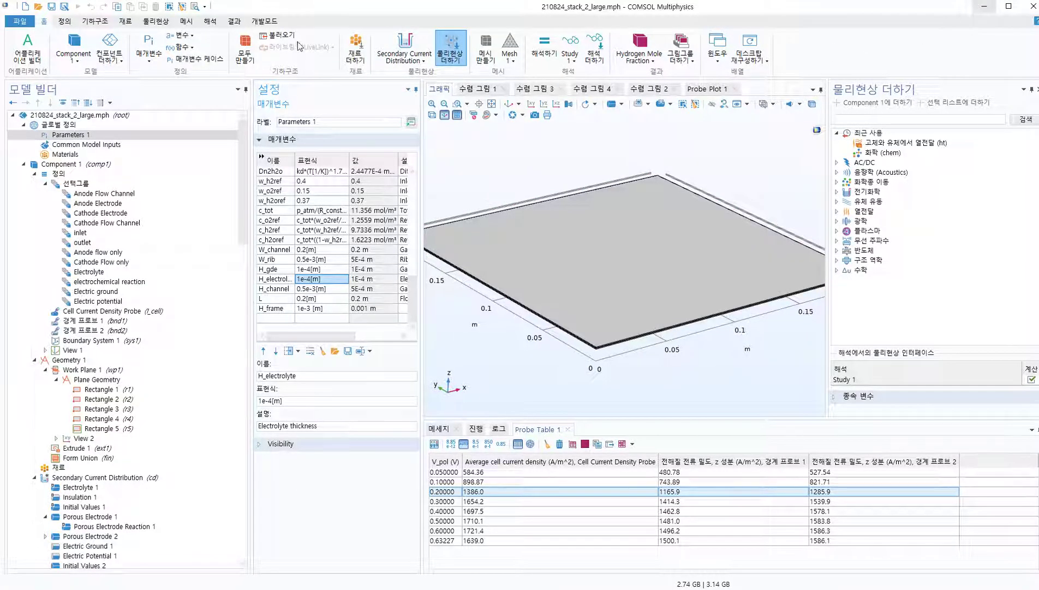
drag(320, 12, 636, 49)
click(181, 19)
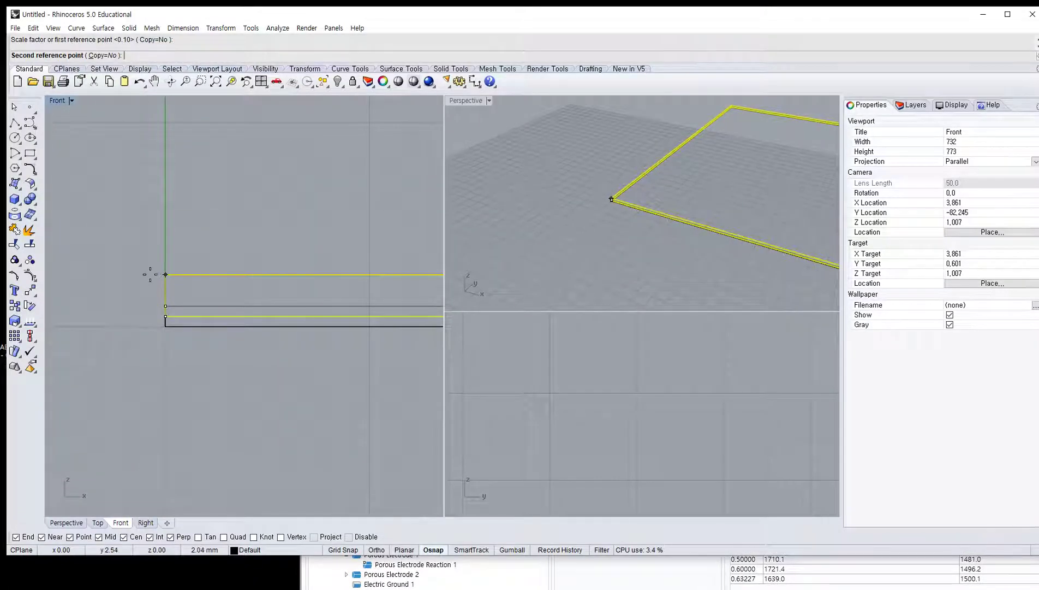
key(Return)
click(150, 274)
Step: Duplicate the 0.1 mm plate twice, stacking each copy directly on top of the previous one
scroll(166, 323, up, 10)
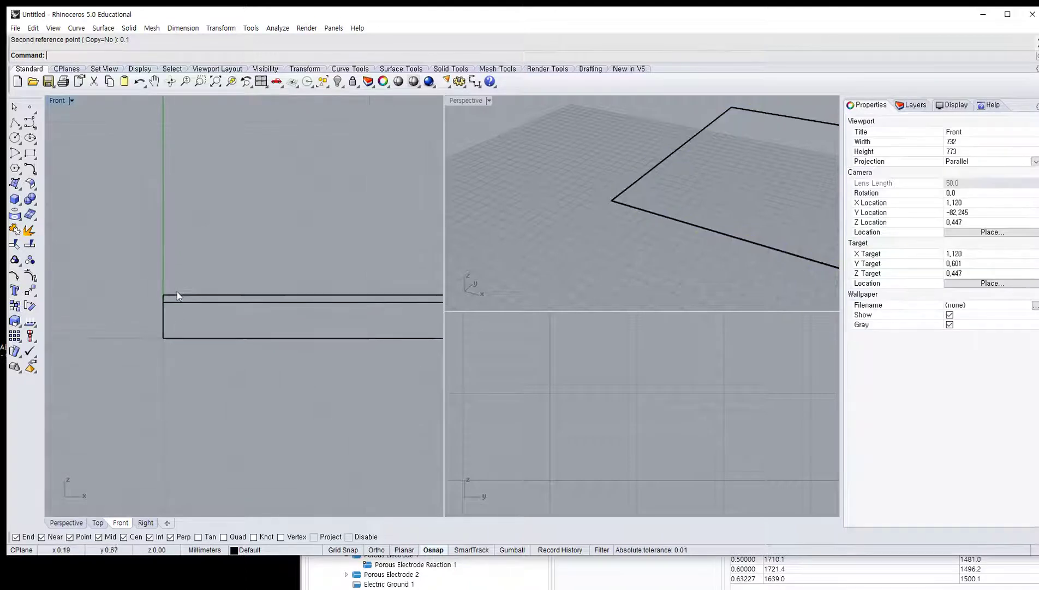
click(177, 294)
key(ctrl+c)
key(ctrl+v)
click(30, 291)
click(159, 303)
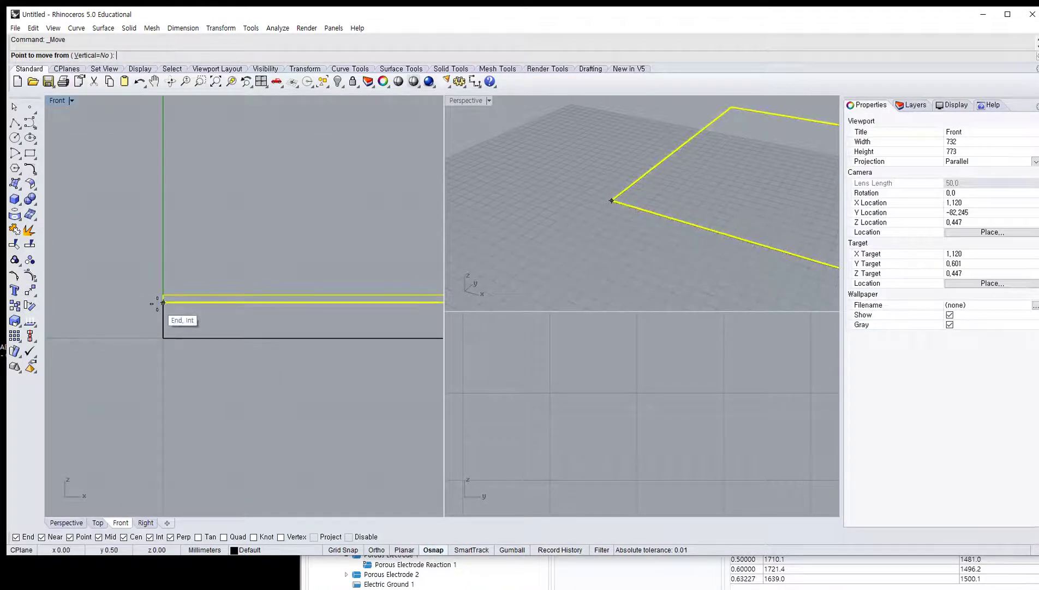
click(163, 295)
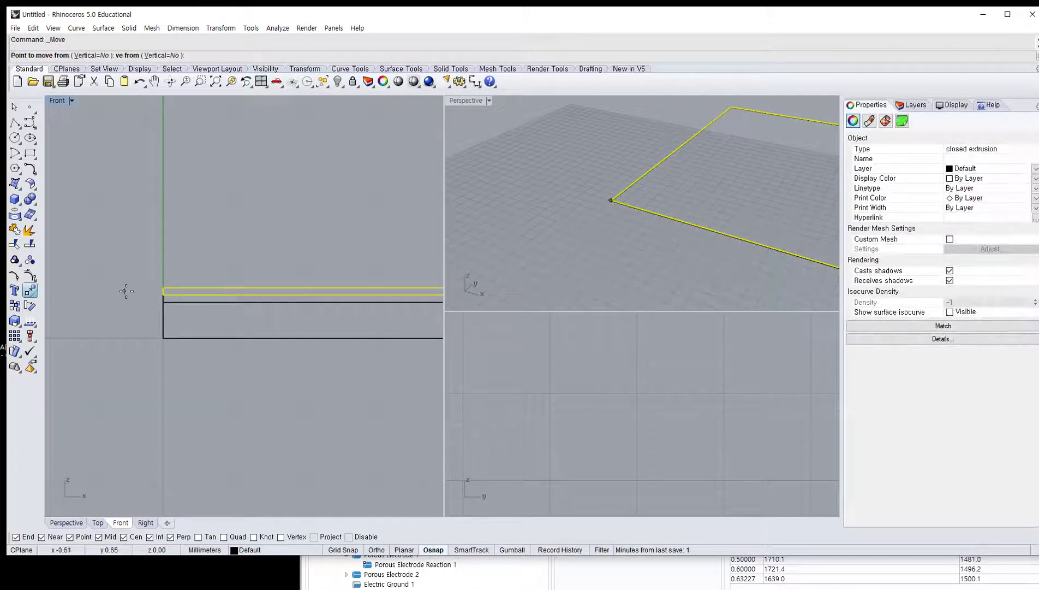
click(163, 295)
click(162, 287)
Step: Copy the bottom 0.5 mm plate from its lower corner onto the top of the stack
click(165, 338)
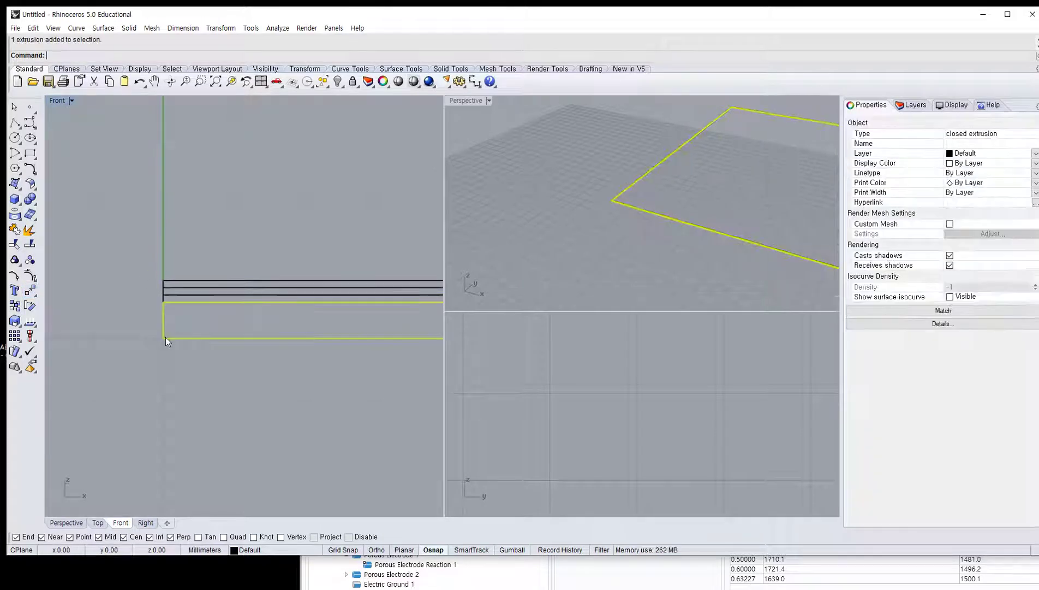
click(30, 304)
click(163, 337)
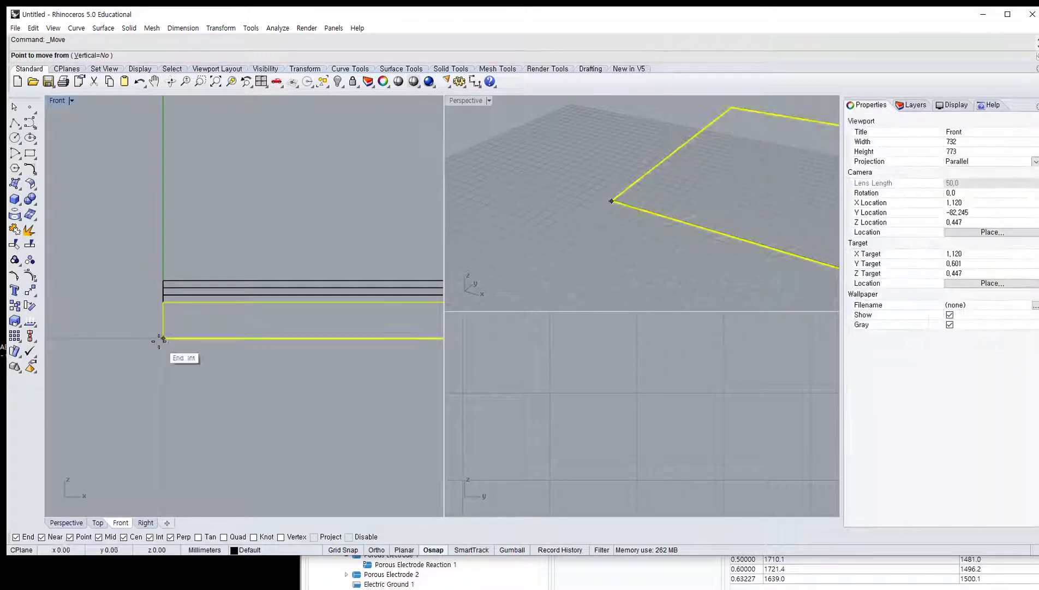
click(157, 279)
Step: Select all the stacked plates and save the model as a STEP file named stack_1, accepting the default STEP options
scroll(128, 267, down, 5)
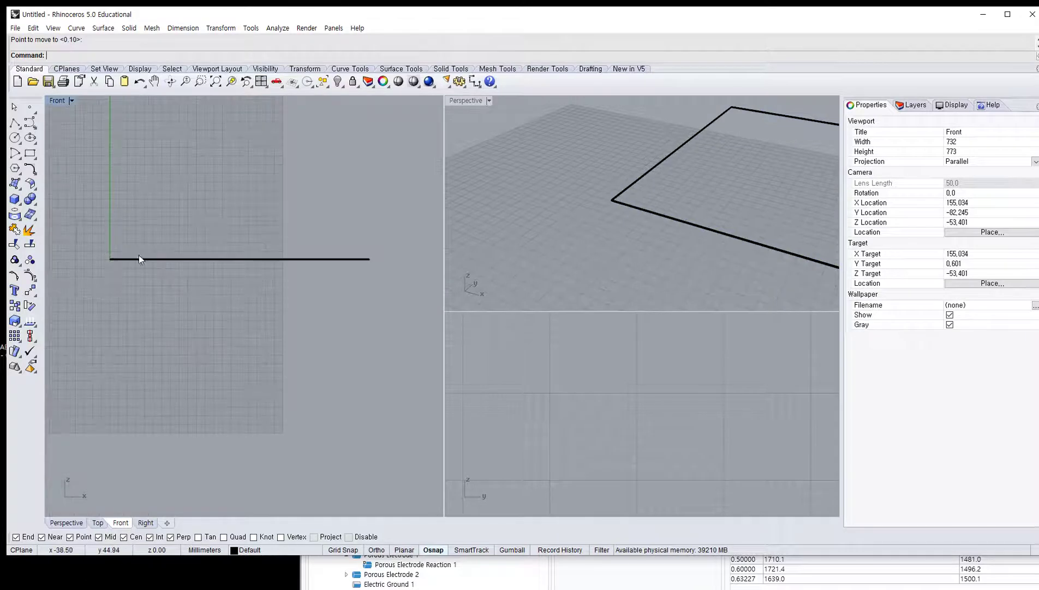
key(ctrl+a)
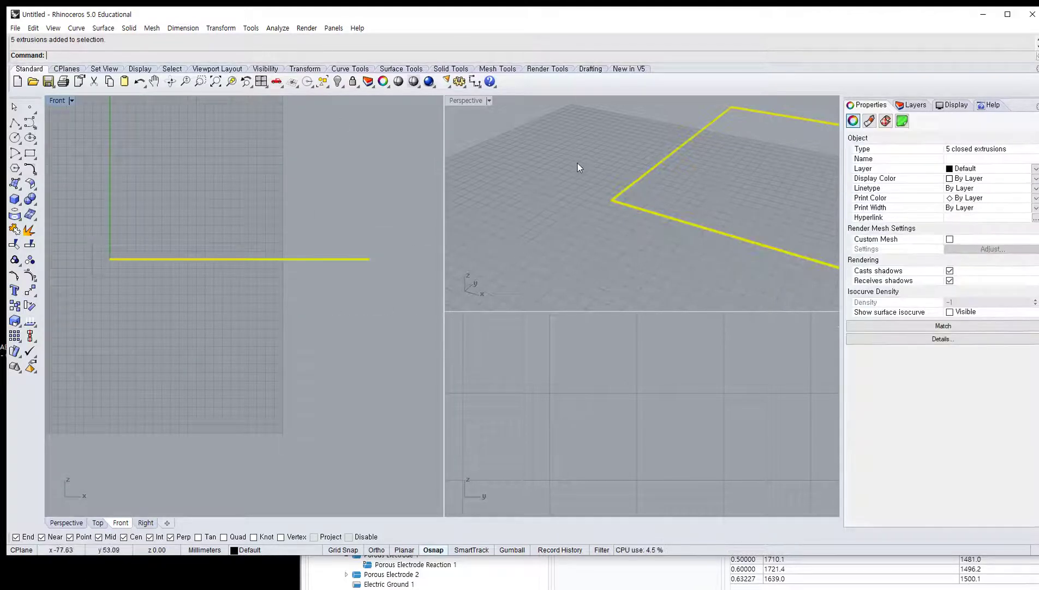
click(15, 28)
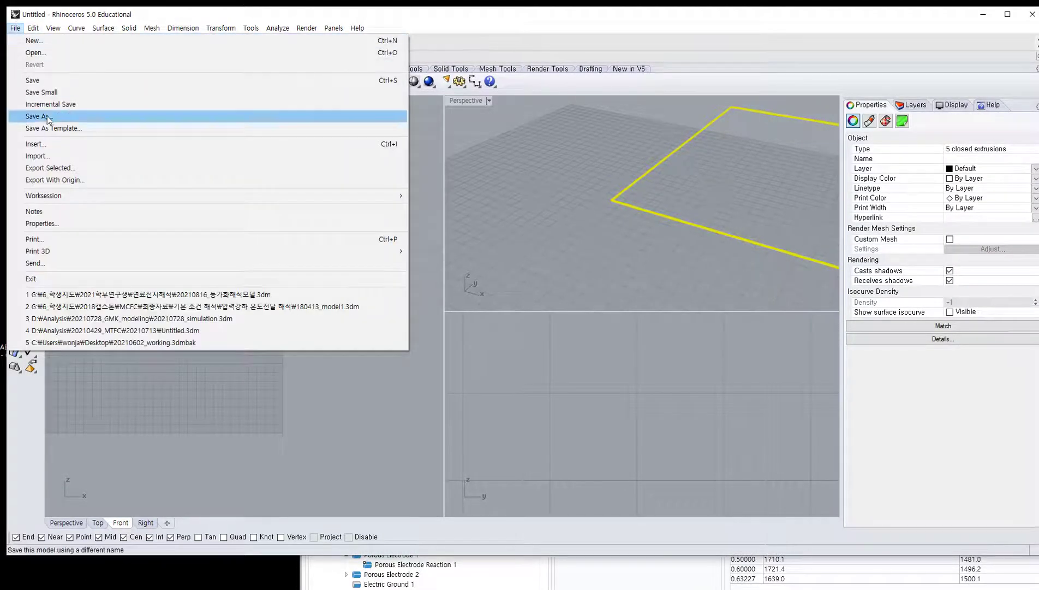
click(46, 116)
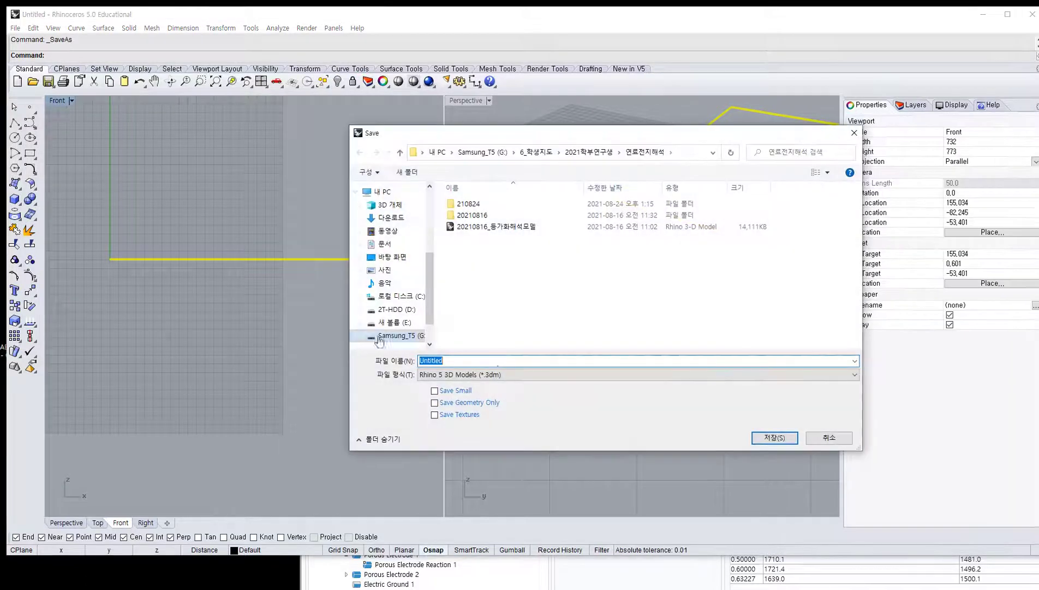
click(492, 374)
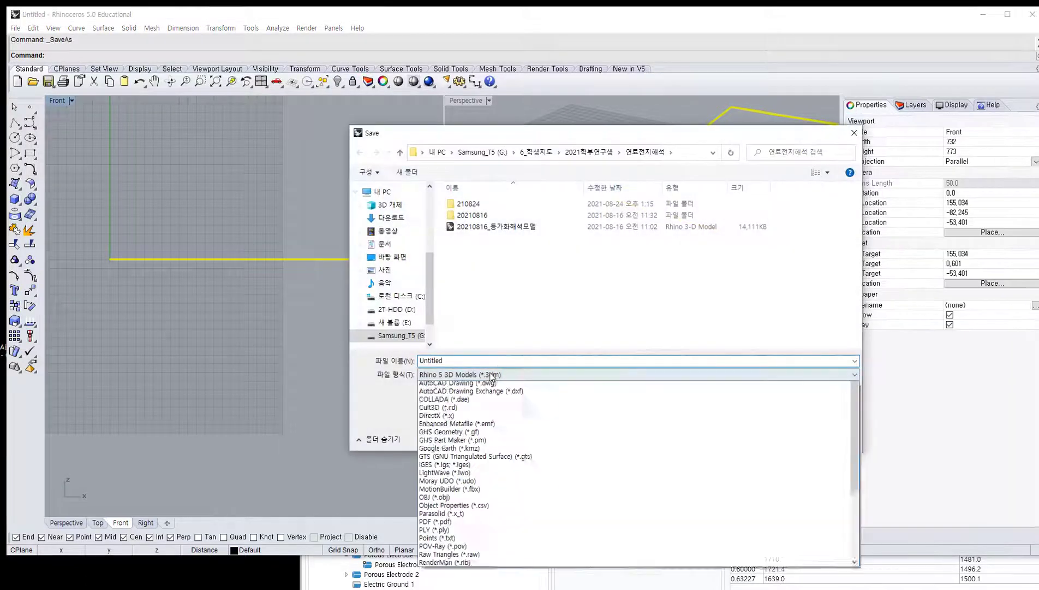
scroll(520, 502, down, 2)
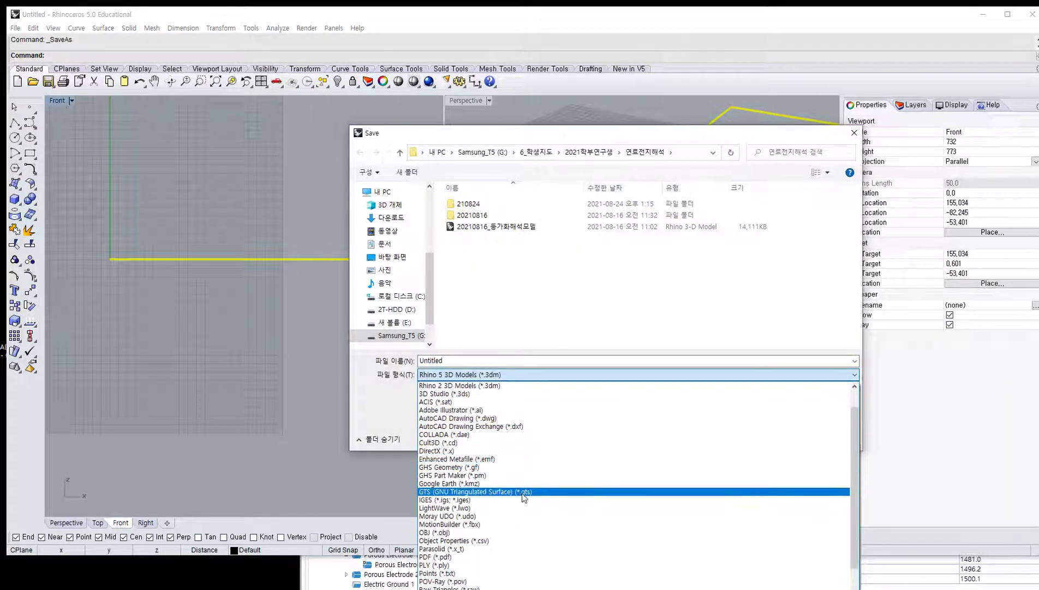
scroll(520, 502, down, 2)
click(464, 565)
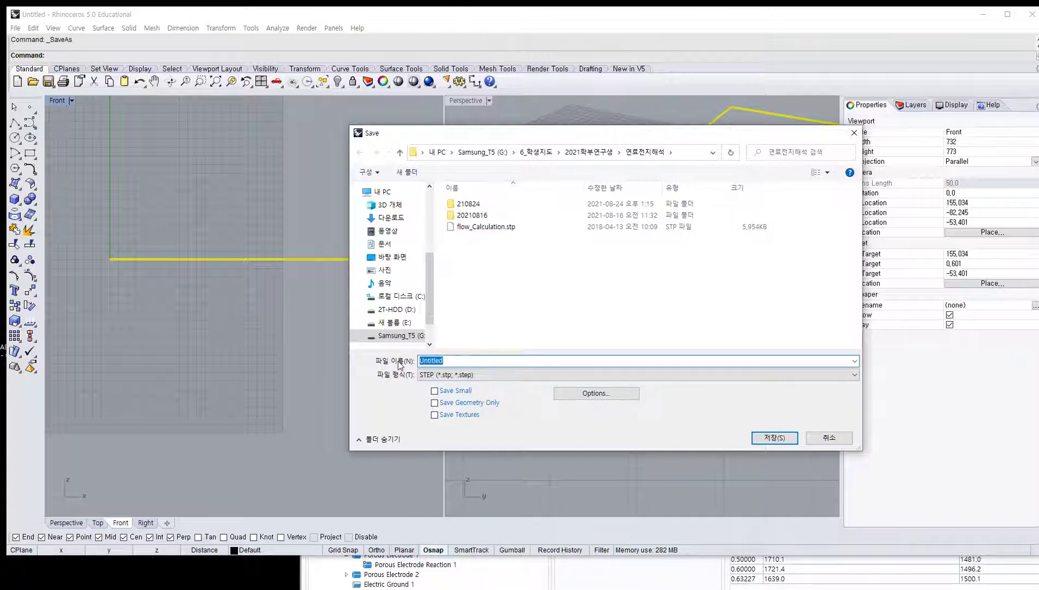
text(stack_)
key(Return)
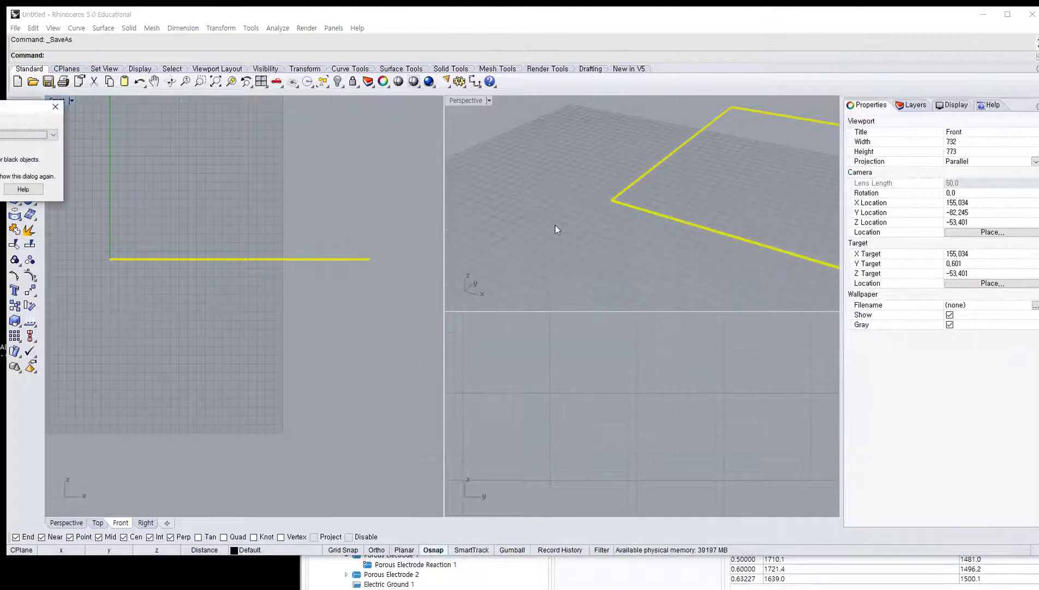
key(Return)
Step: Switch to COMSOL Multiphysics, maximize its window and save the model under the new name 210824_stack_3_large.mph
key(alt+Tab)
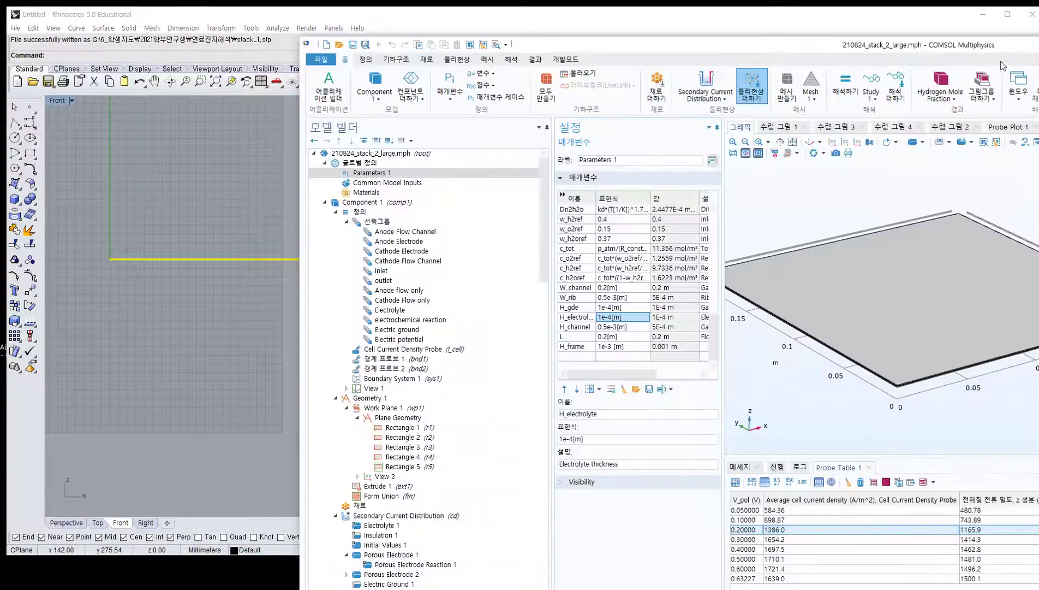
drag(962, 46, 774, 31)
double_click(776, 33)
click(27, 22)
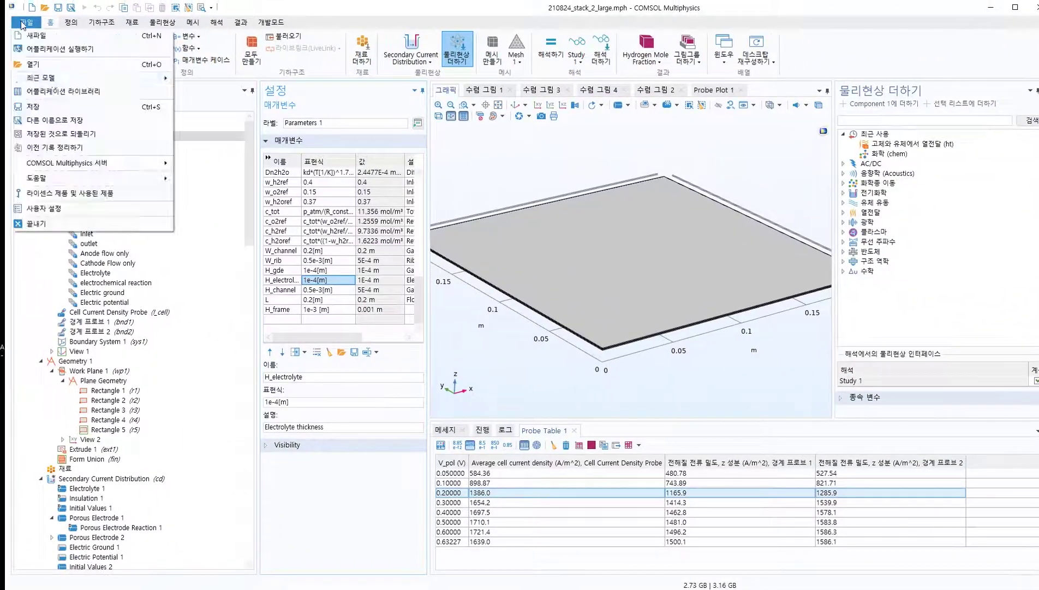
click(54, 121)
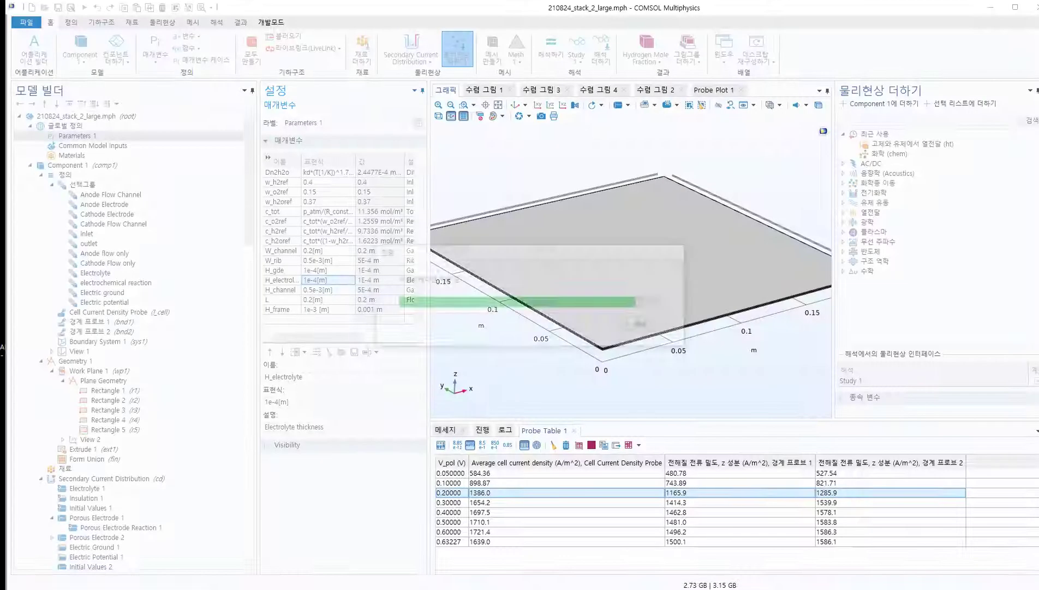
Step: Add an import feature to Geometry 1, choose the stack_1 STEP file as its source and try to import it
click(89, 363)
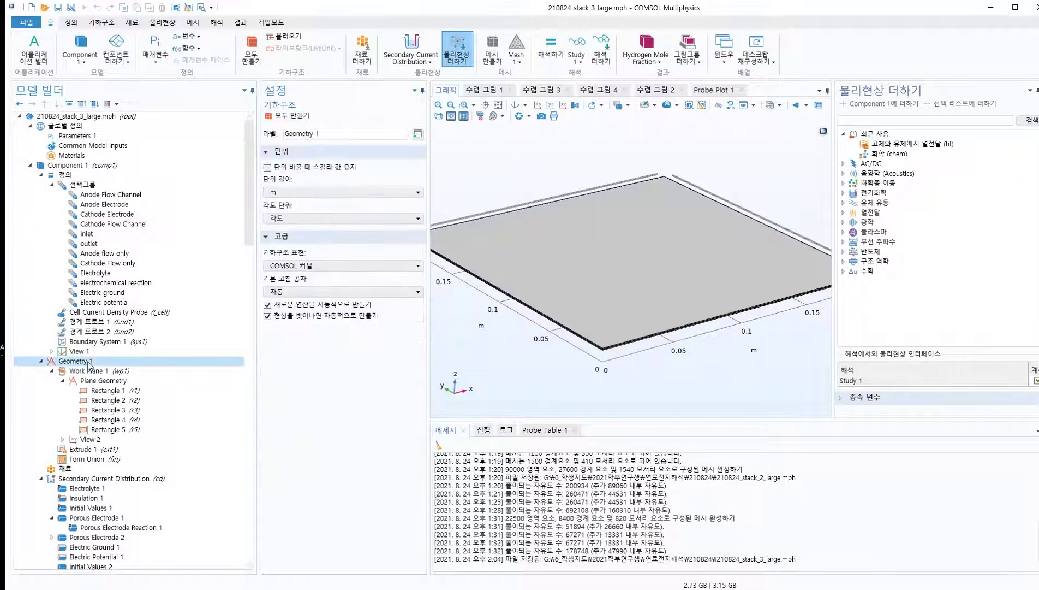
right_click(87, 362)
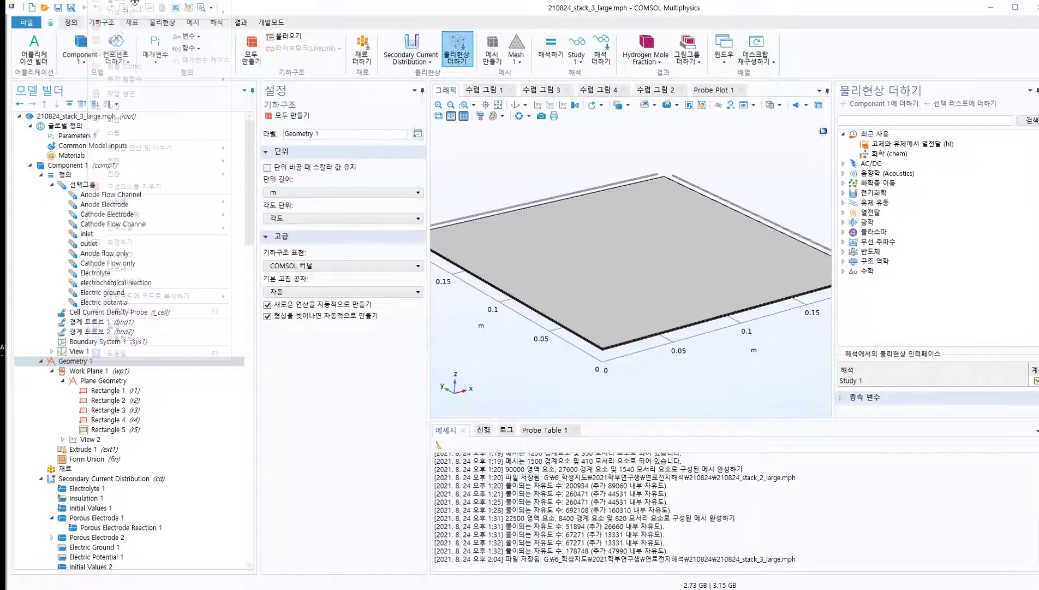
right_click(87, 362)
click(135, 12)
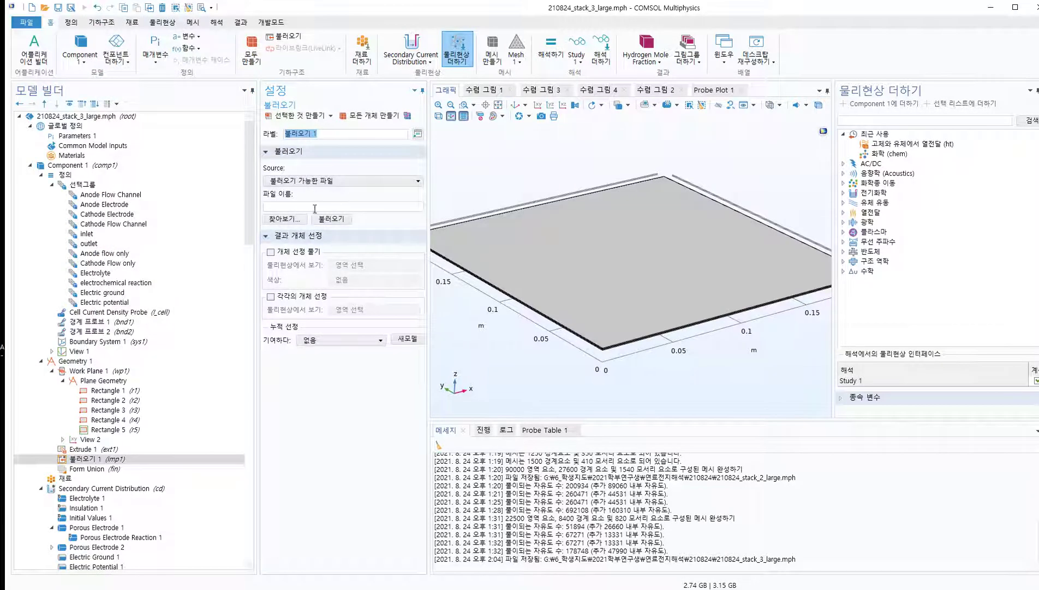
click(290, 217)
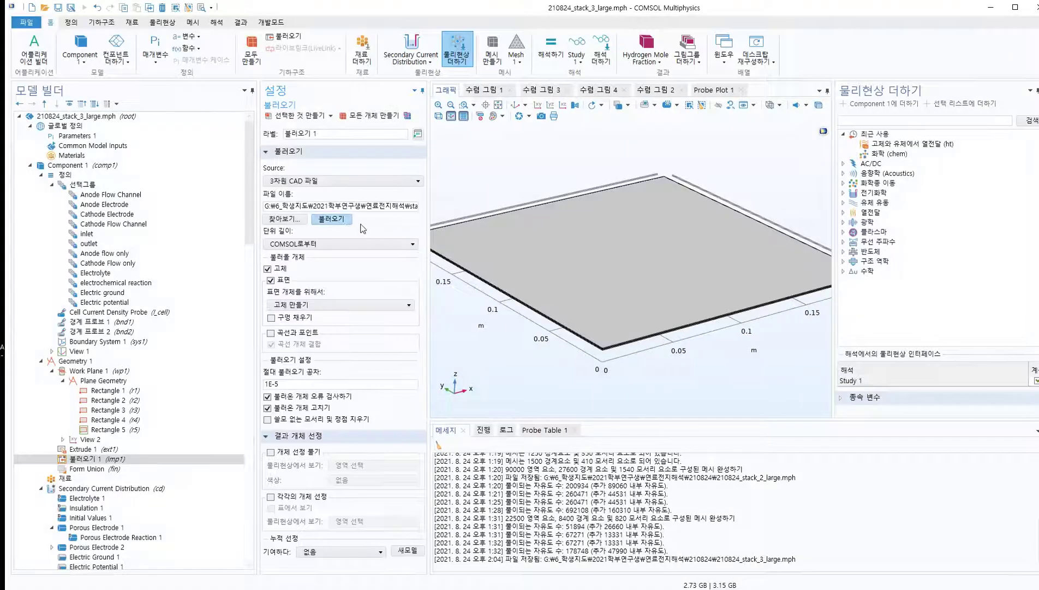
click(346, 221)
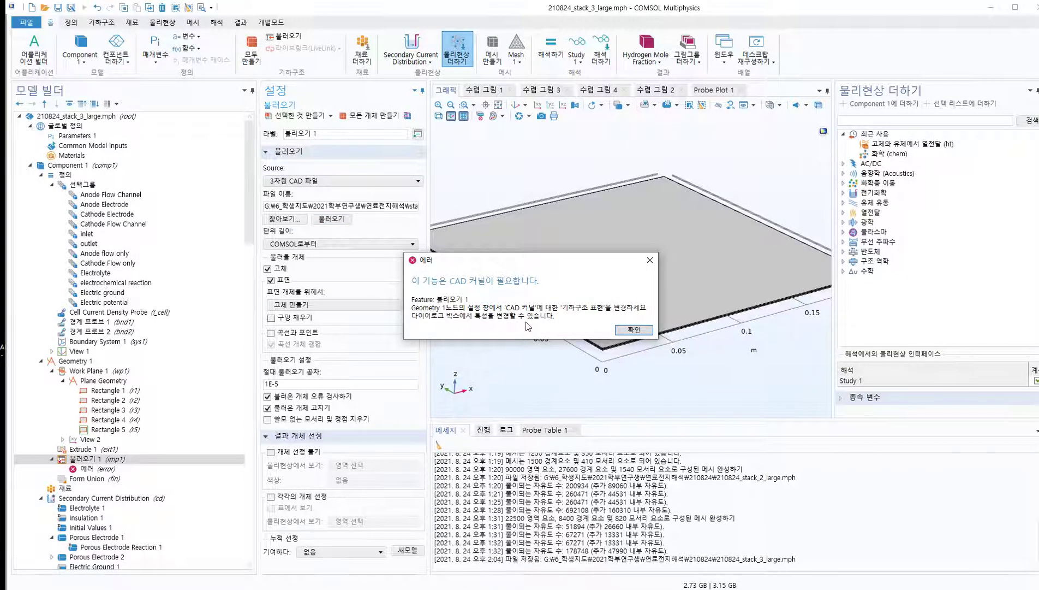
click(634, 329)
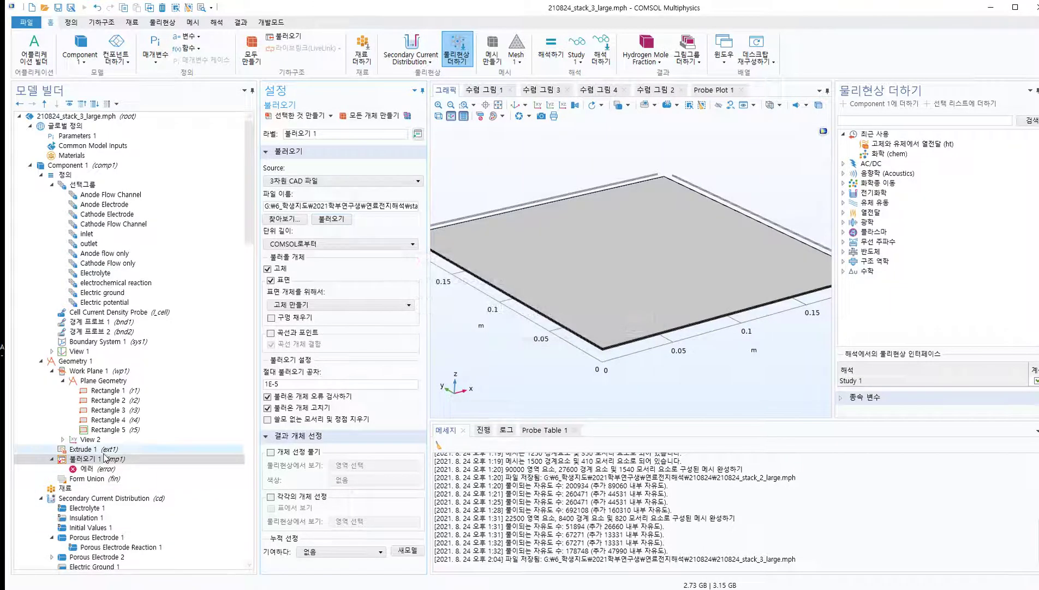
Step: Set the geometry representation of Geometry 1 to the CAD kernel
click(94, 363)
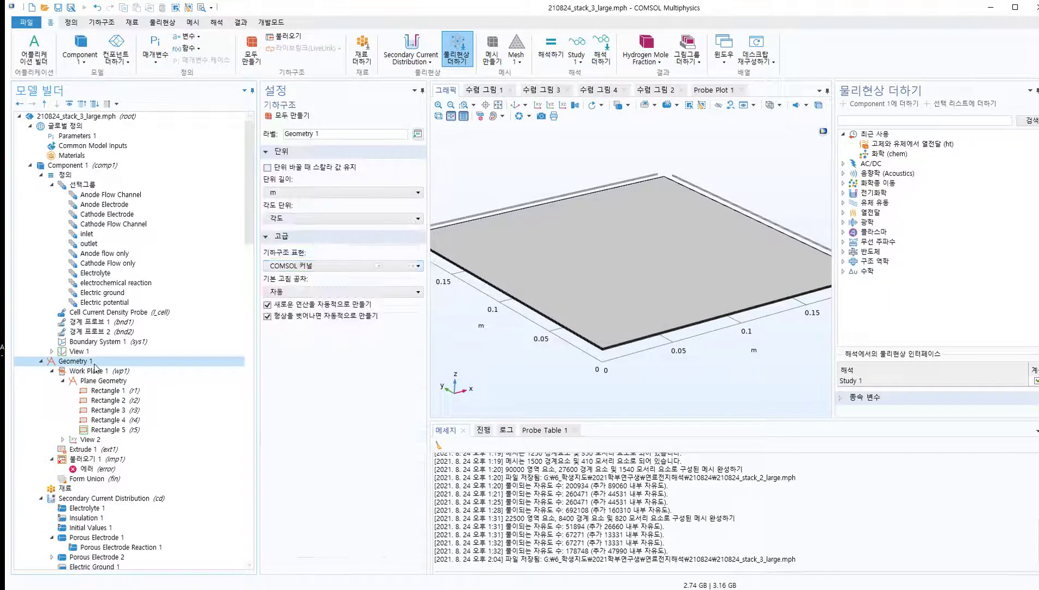
click(325, 272)
click(326, 283)
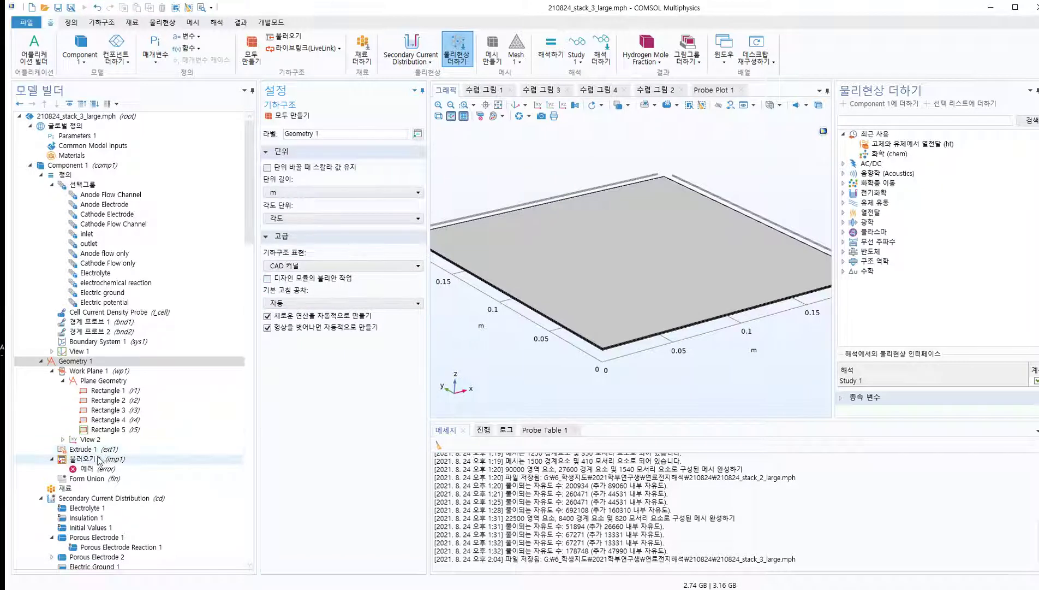
Step: Delete Rectangle 1 through Rectangle 5 from the plane geometry of Work Plane 1
click(108, 430)
click(124, 391)
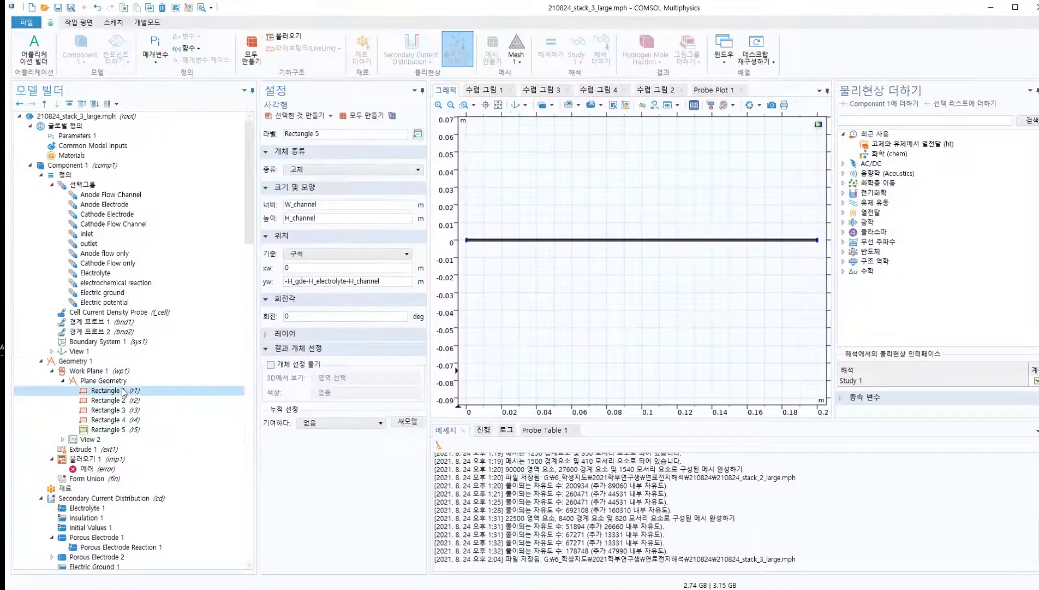
shift+click(140, 429)
key(Delete)
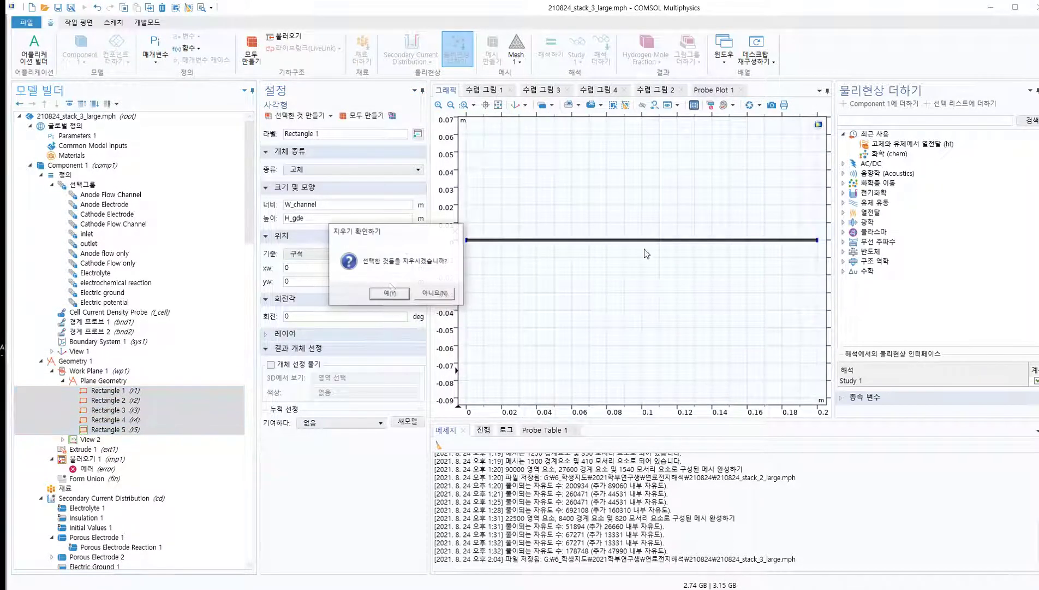
click(381, 297)
Step: Delete the Extrude 1 feature from Geometry 1, keeping the import feature
click(86, 410)
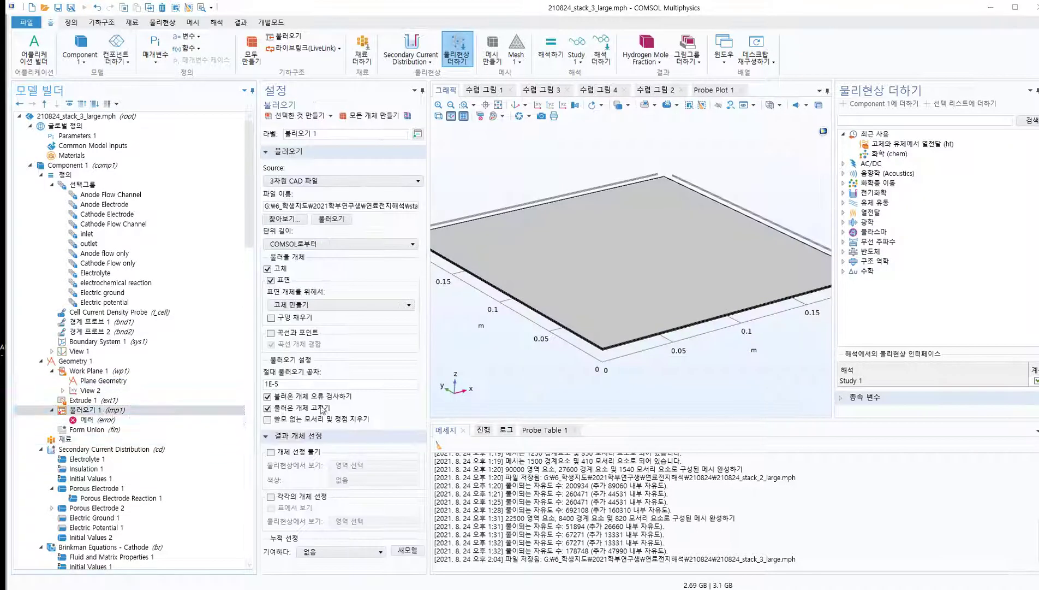
key(Delete)
click(465, 297)
click(86, 400)
key(Delete)
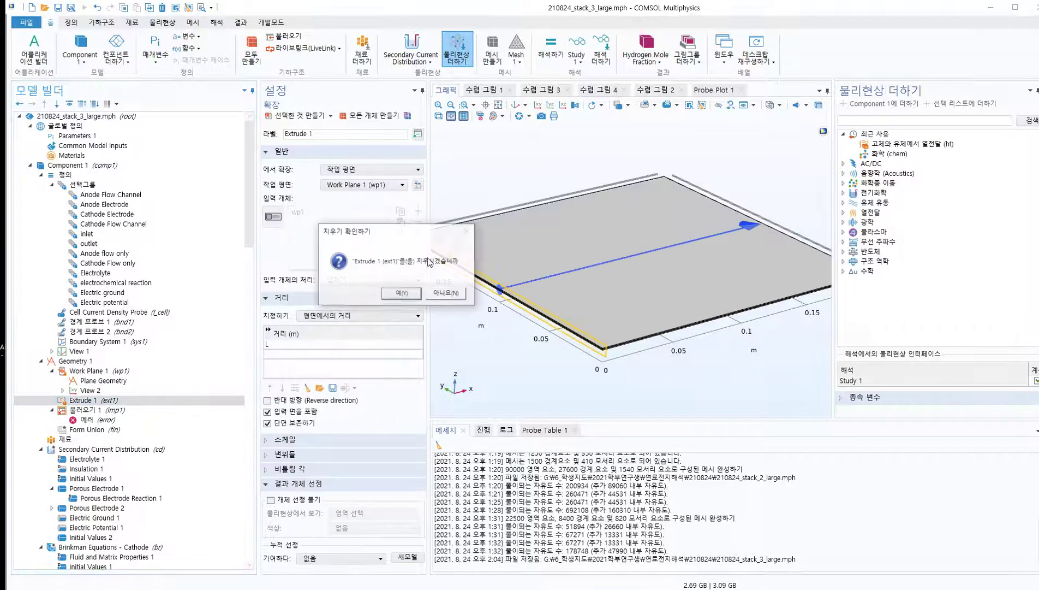
click(403, 294)
Step: Import the stack_1 STEP solids into Geometry 1 using the existing import feature
click(99, 381)
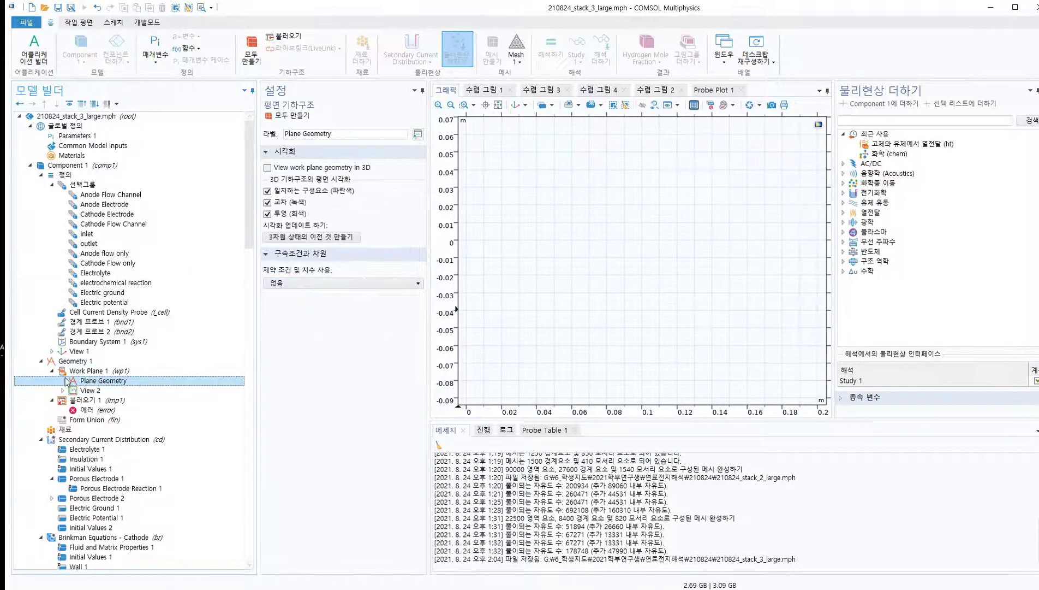
click(90, 371)
click(109, 400)
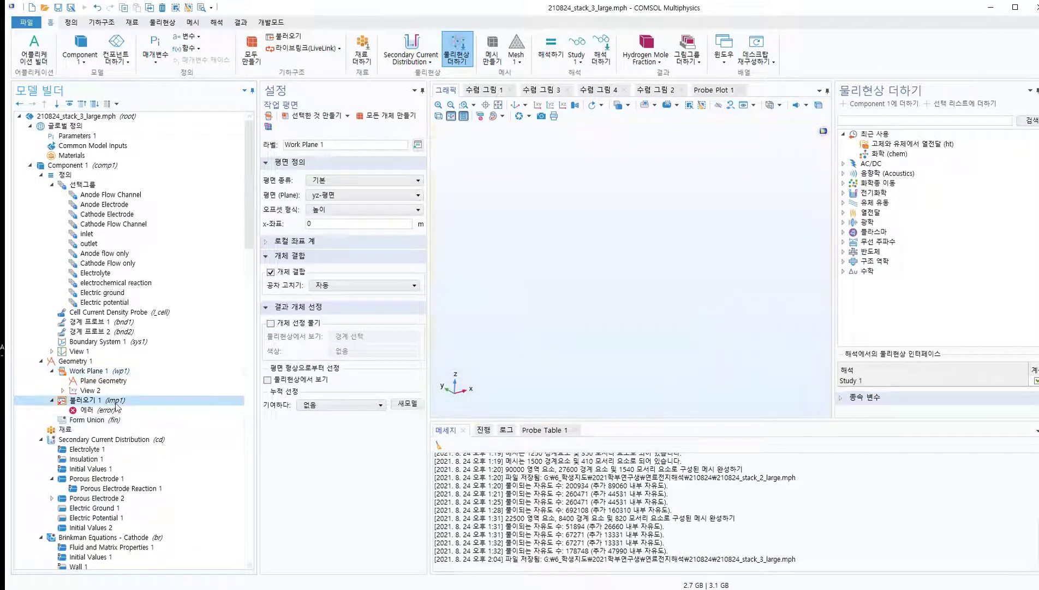
click(342, 219)
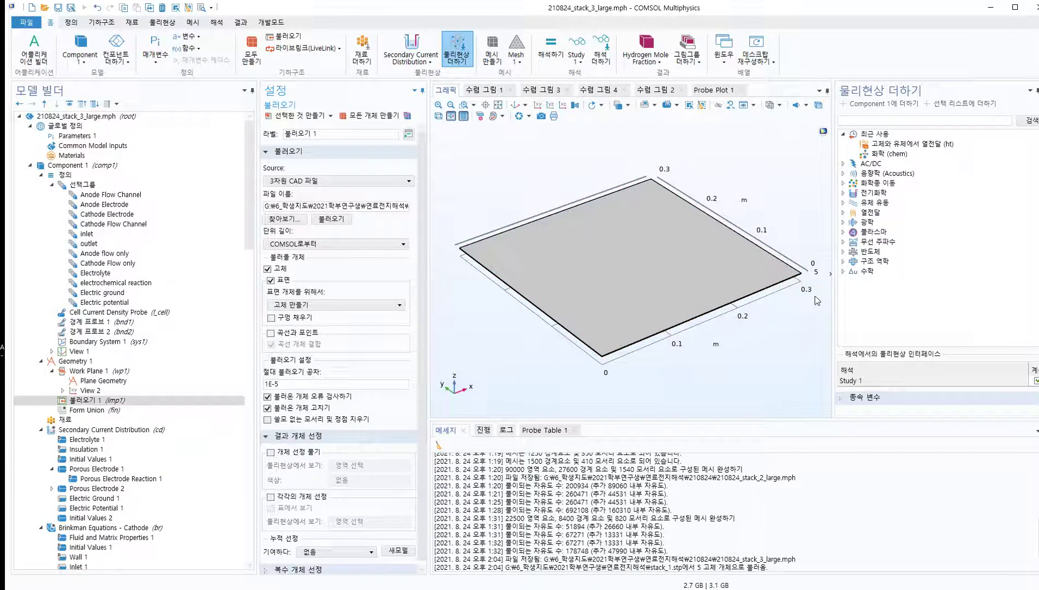
Step: Check at the stack's corner which layers and boundaries the named selections from Anode Flow Channel to Electric potential cover
scroll(591, 339, up, 5)
scroll(640, 313, up, 5)
mouse_move(637, 318)
right_down()
mouse_move(652, 174)
mouse_move(648, 328)
right_up()
right_drag(645, 249, 663, 338)
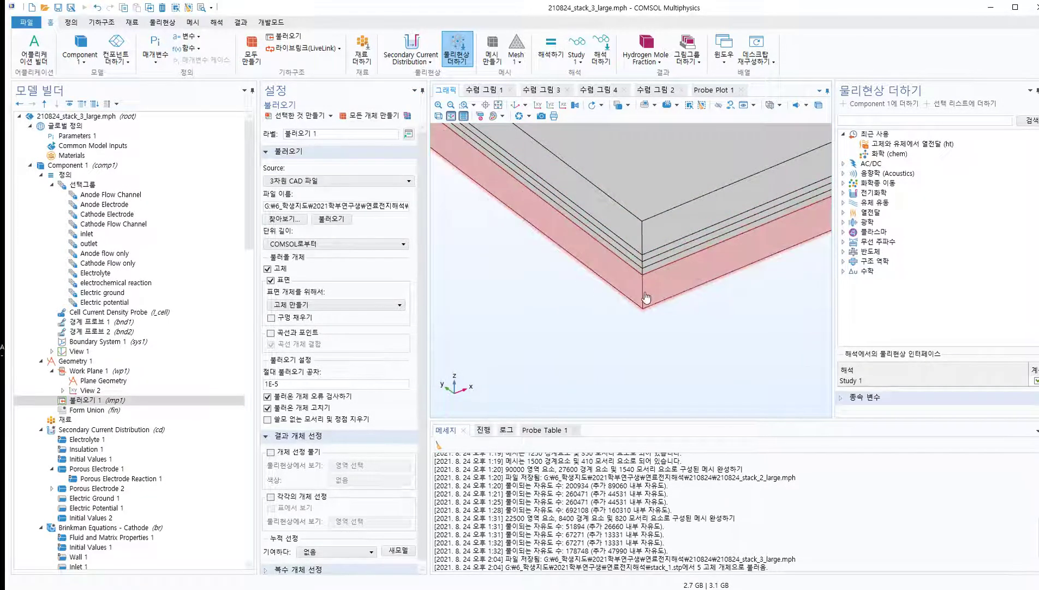
click(157, 197)
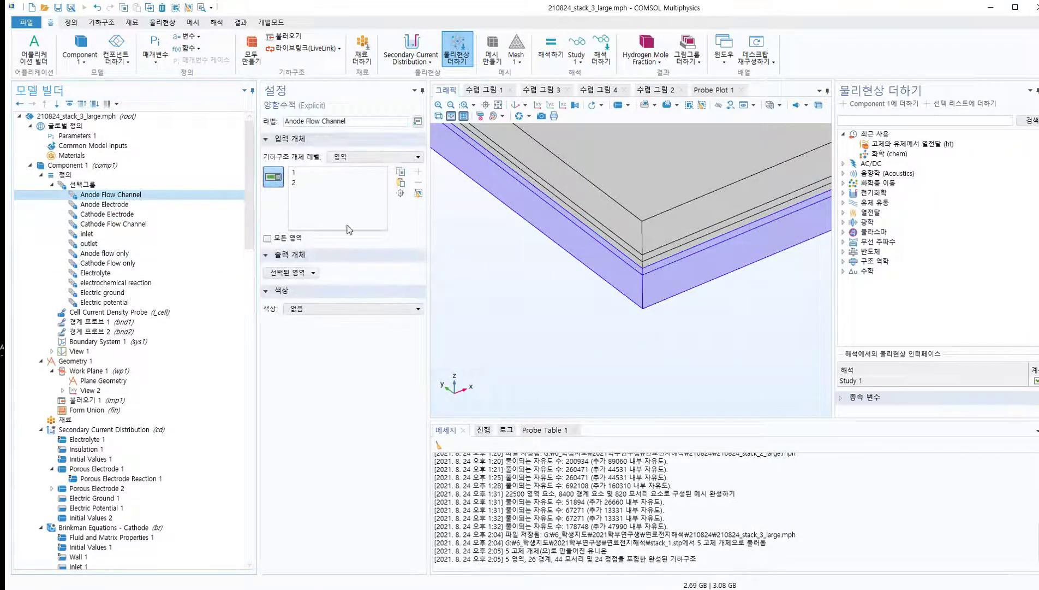
key(Down)
key(Down)
key(Down)
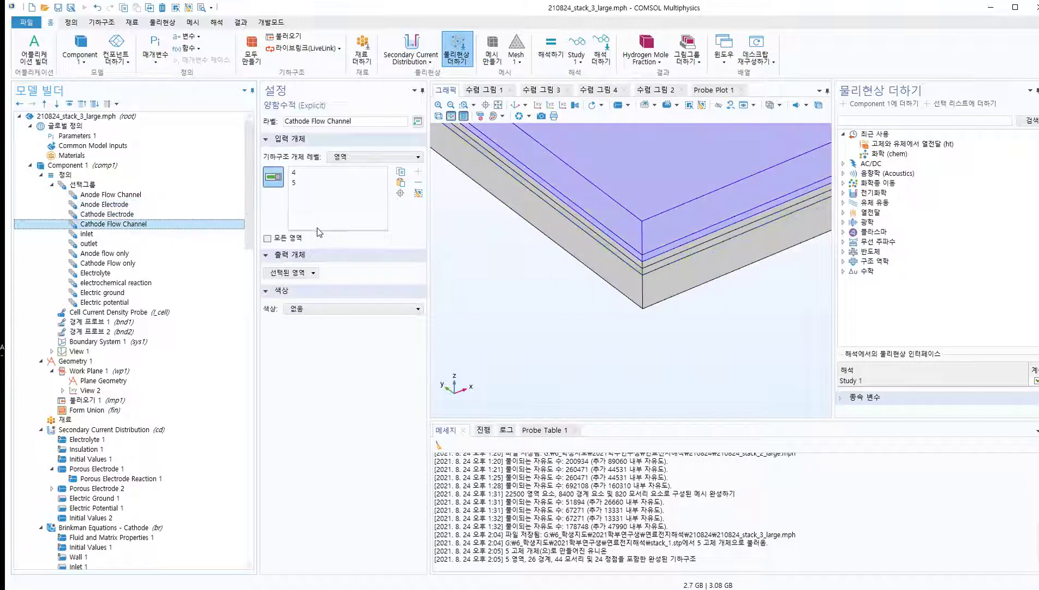
key(Down)
key(Down)
key(Down)
key(Down)
key(Down)
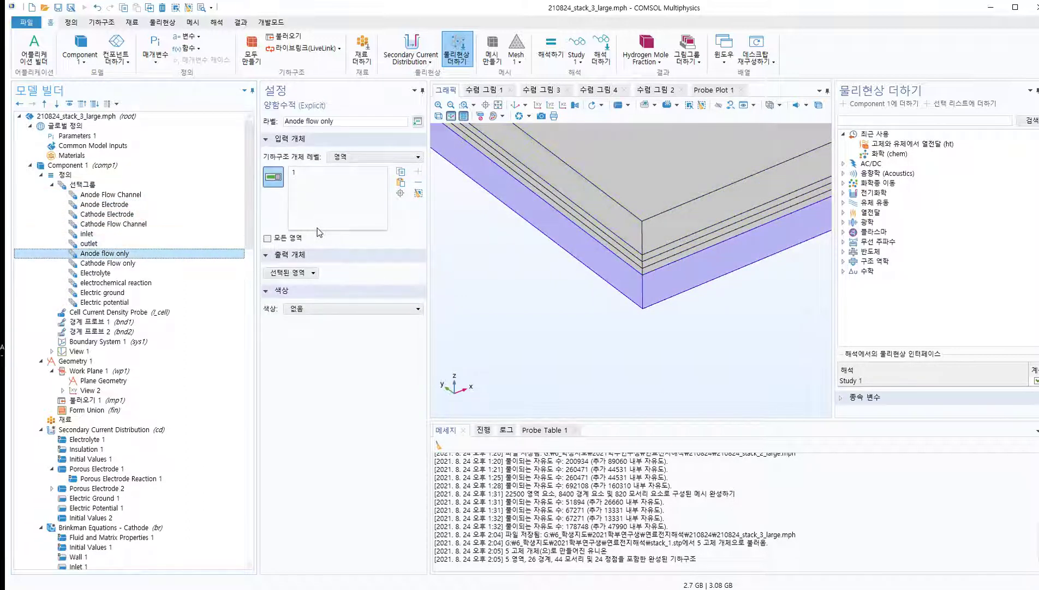
key(Down)
key(Down)
key(Down)
key(Up)
key(Up)
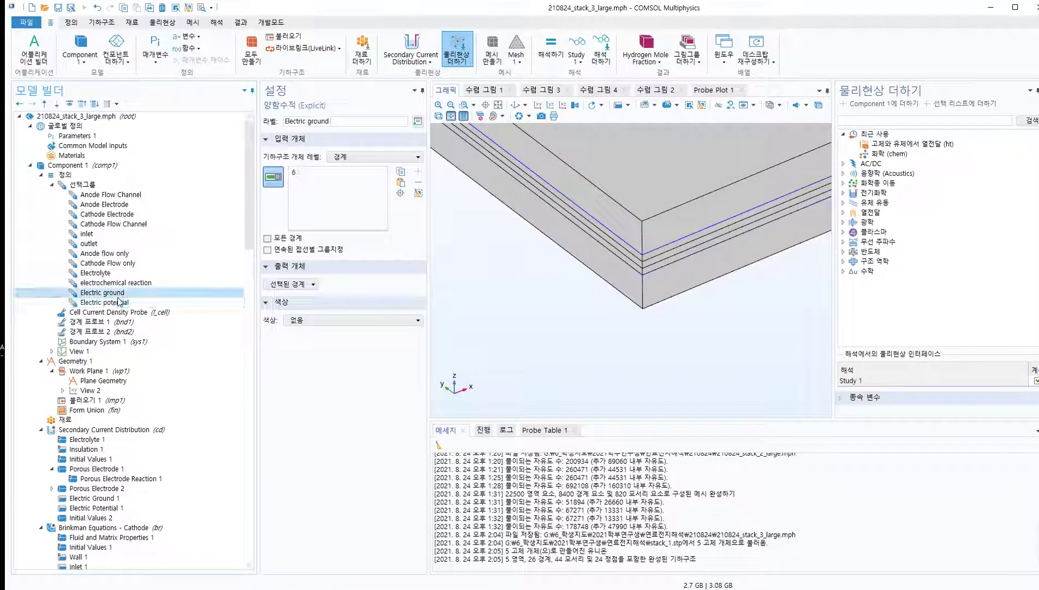
Step: Review the named selections again one by one, comparing each with the channel, electrode and electrolyte layers of the imported stack
click(120, 196)
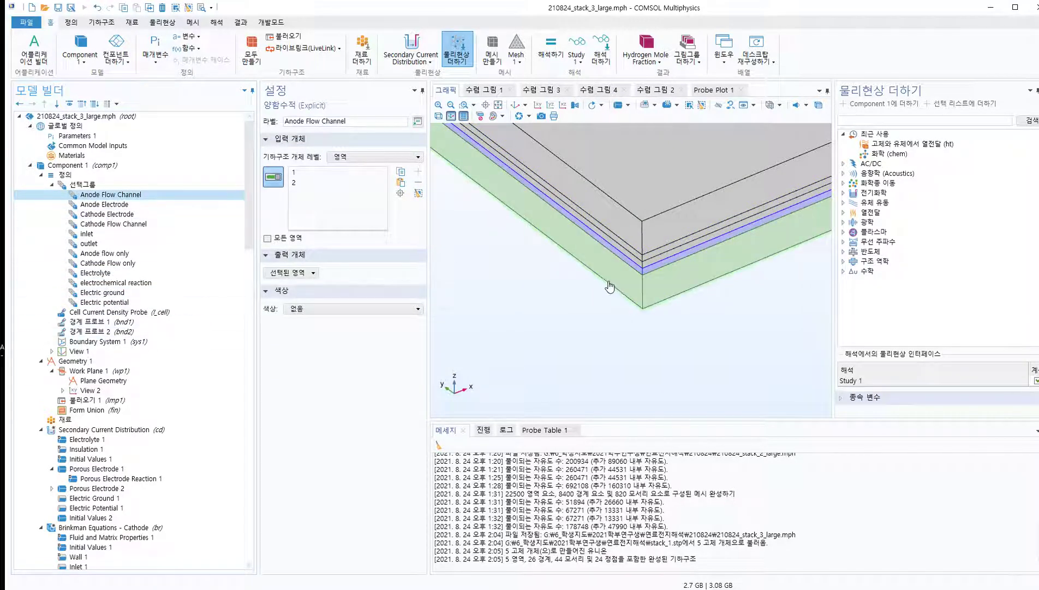
key(Down)
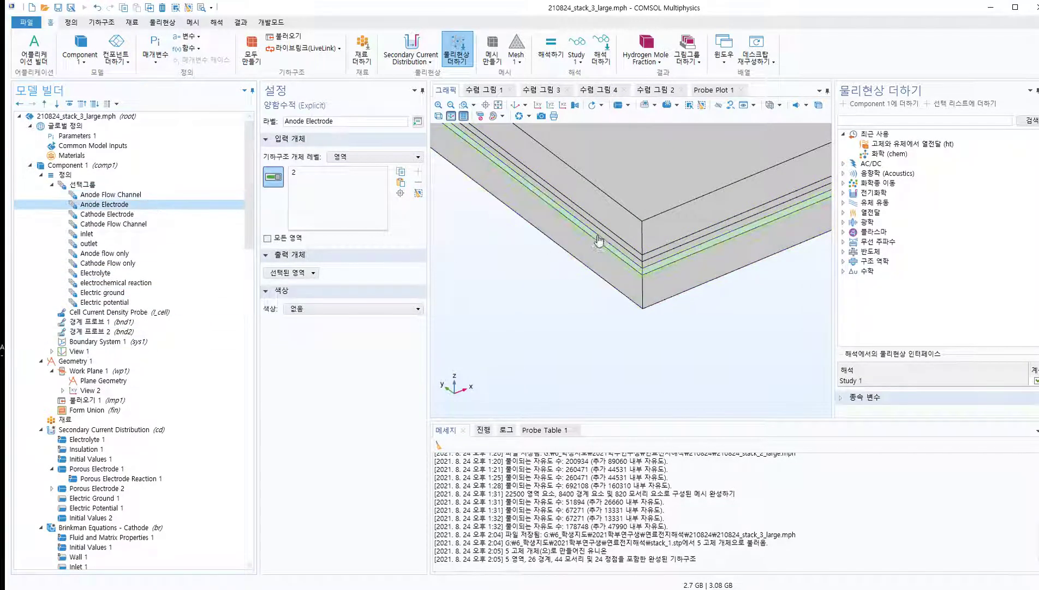
click(110, 216)
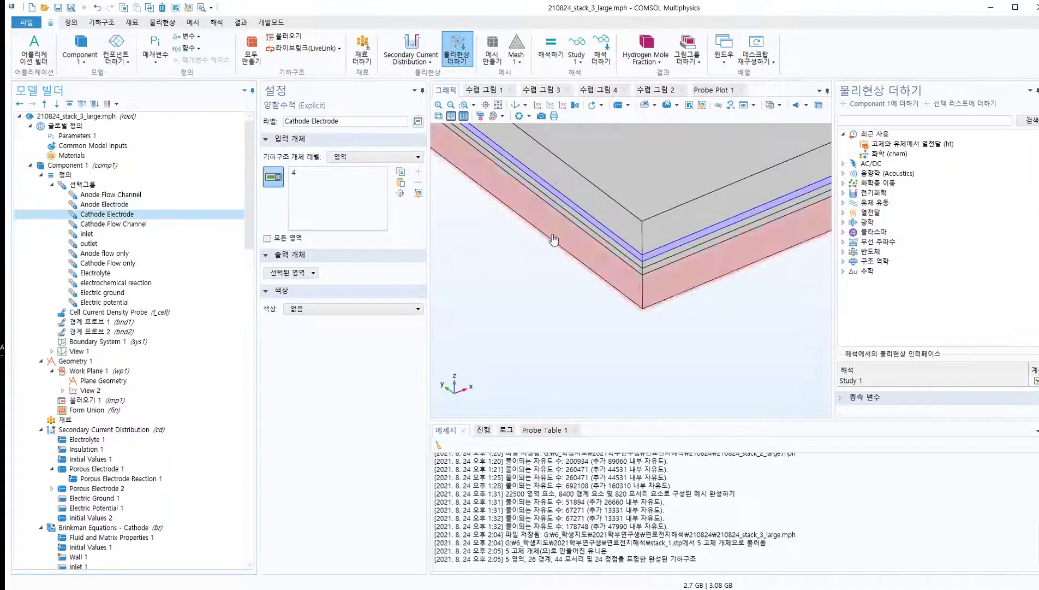
click(192, 227)
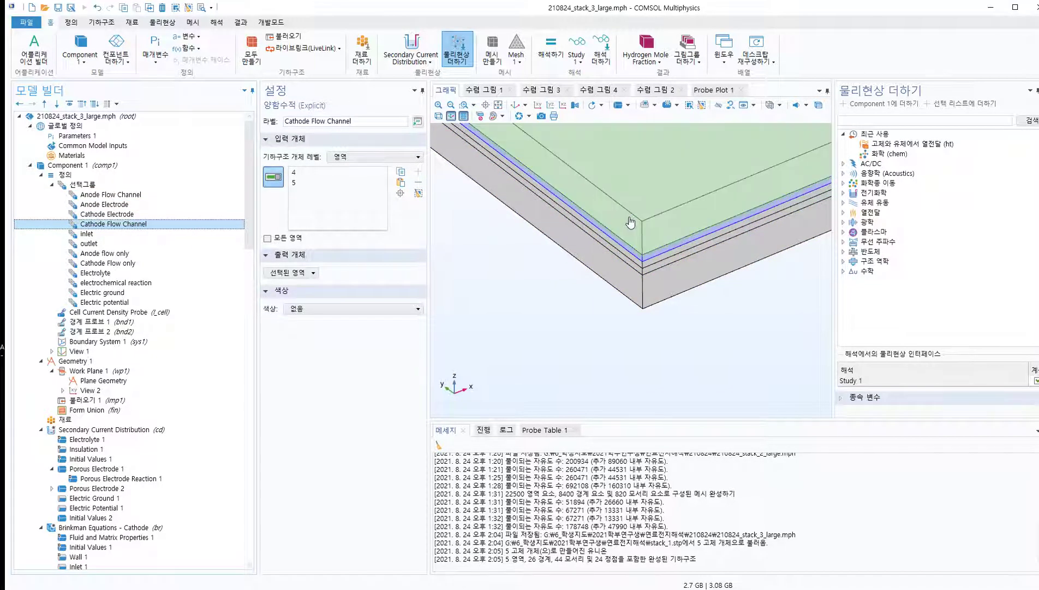
click(164, 234)
key(Down)
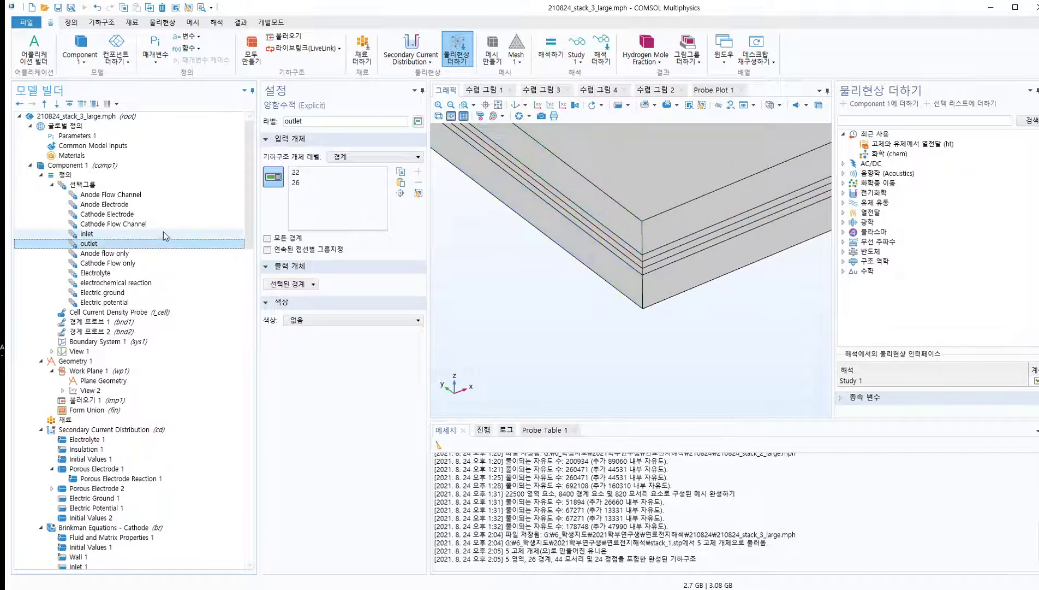
key(Down)
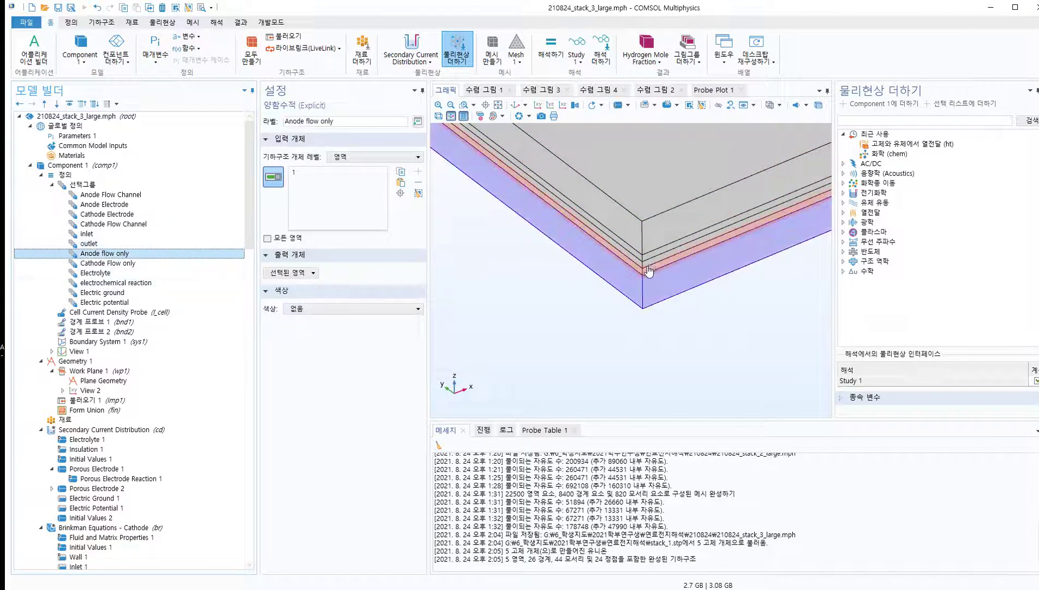
key(Down)
key(Down)
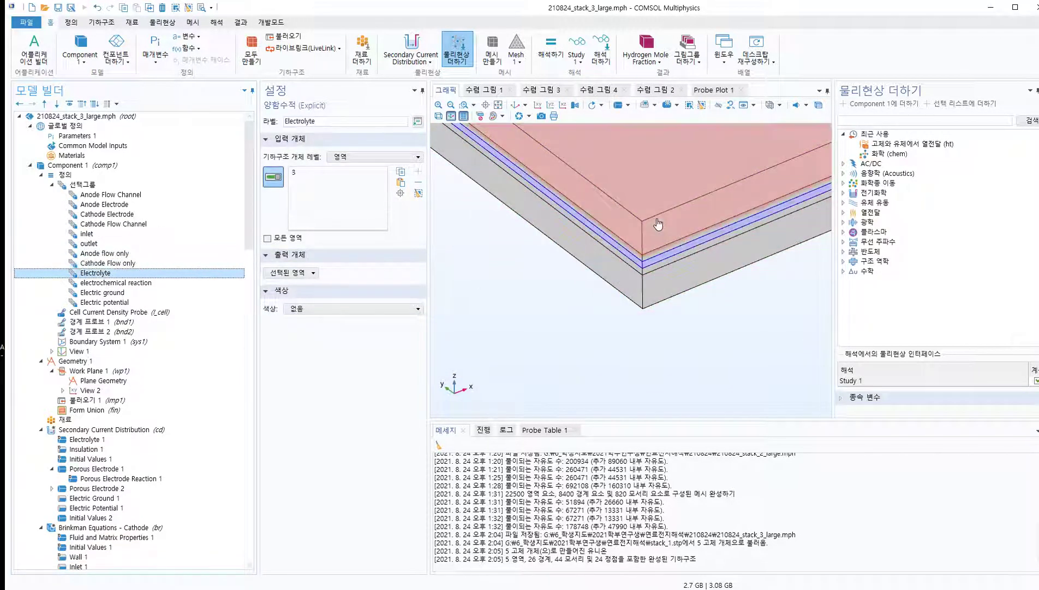
key(Down)
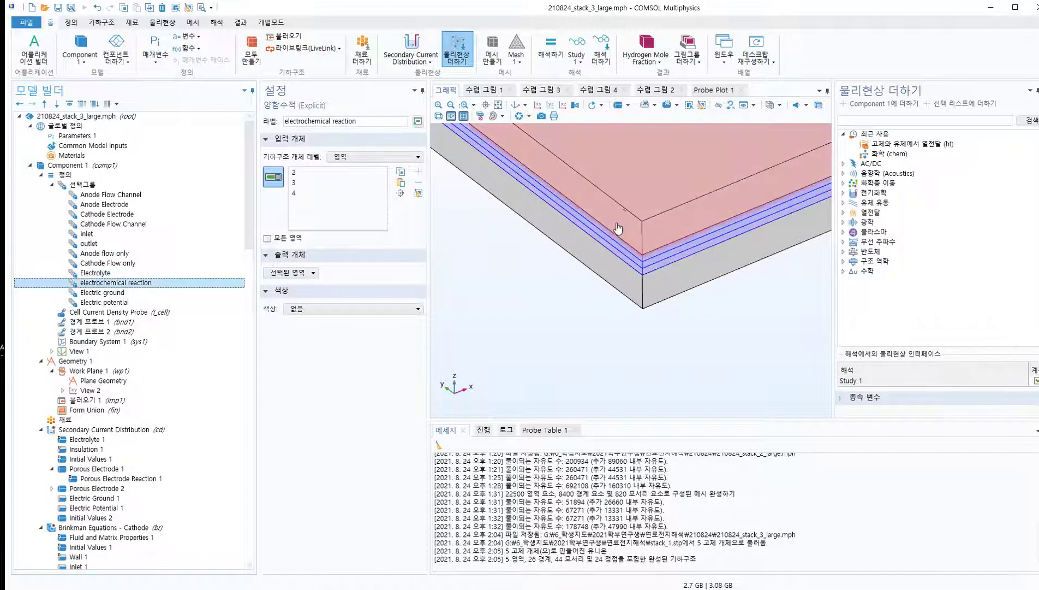
key(Down)
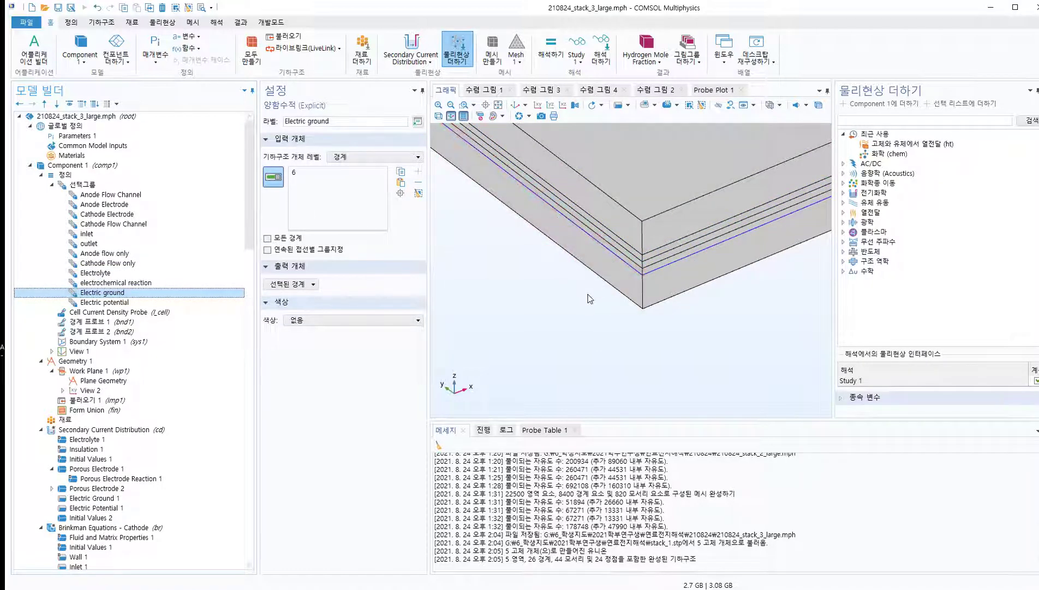
key(Down)
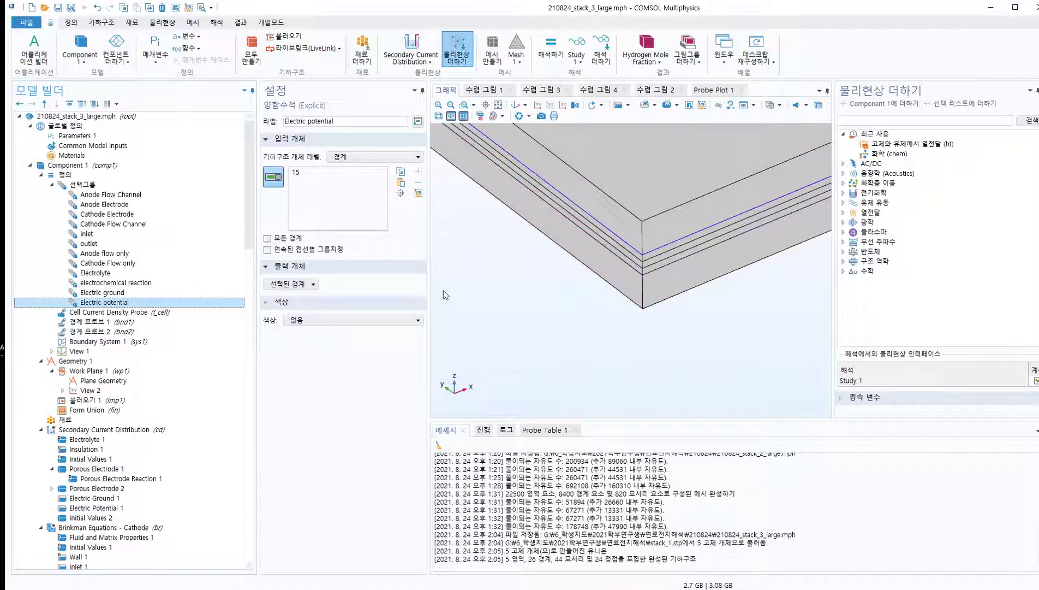
Step: Inspect the boundaries assigned to the mapped mesh operation under Mesh 1 and build the complete mesh for the imported stack
scroll(107, 503, down, 19)
scroll(106, 504, down, 3)
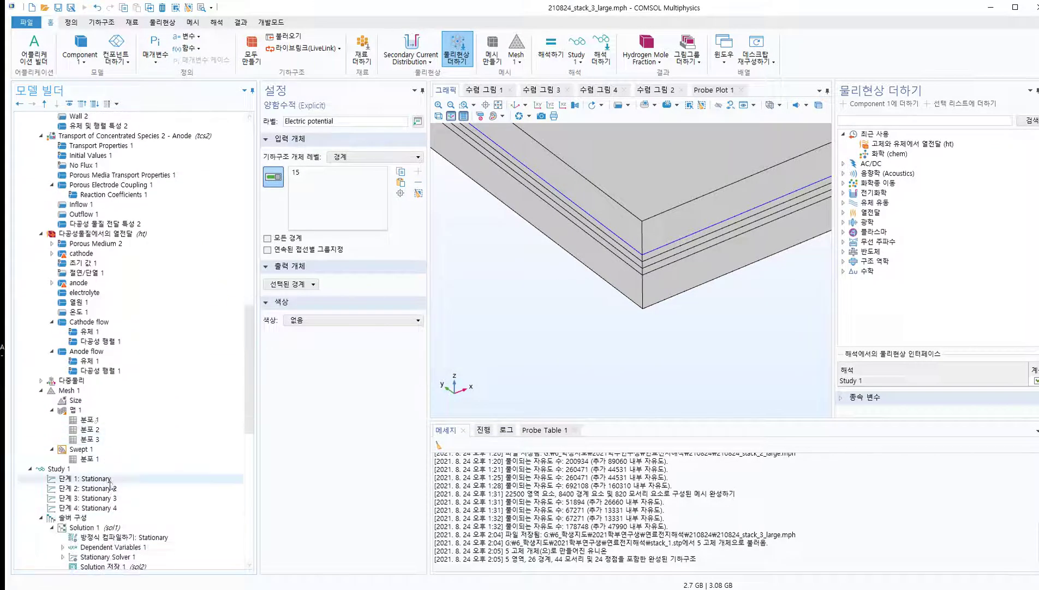
click(87, 409)
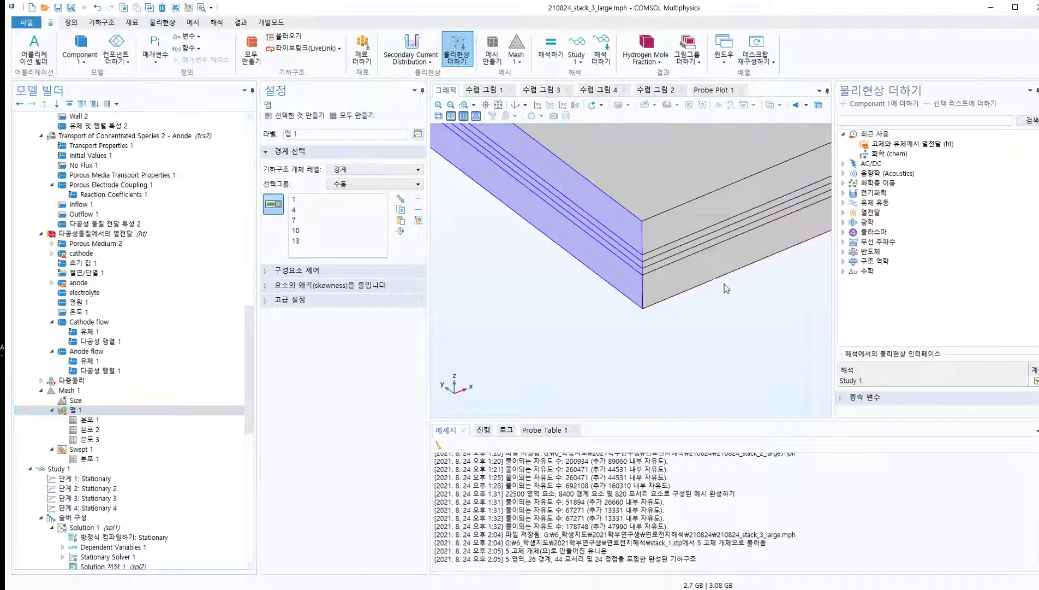
middle_drag(634, 283, 621, 390)
middle_drag(656, 320, 664, 396)
right_drag(654, 254, 633, 418)
middle_drag(631, 262, 625, 318)
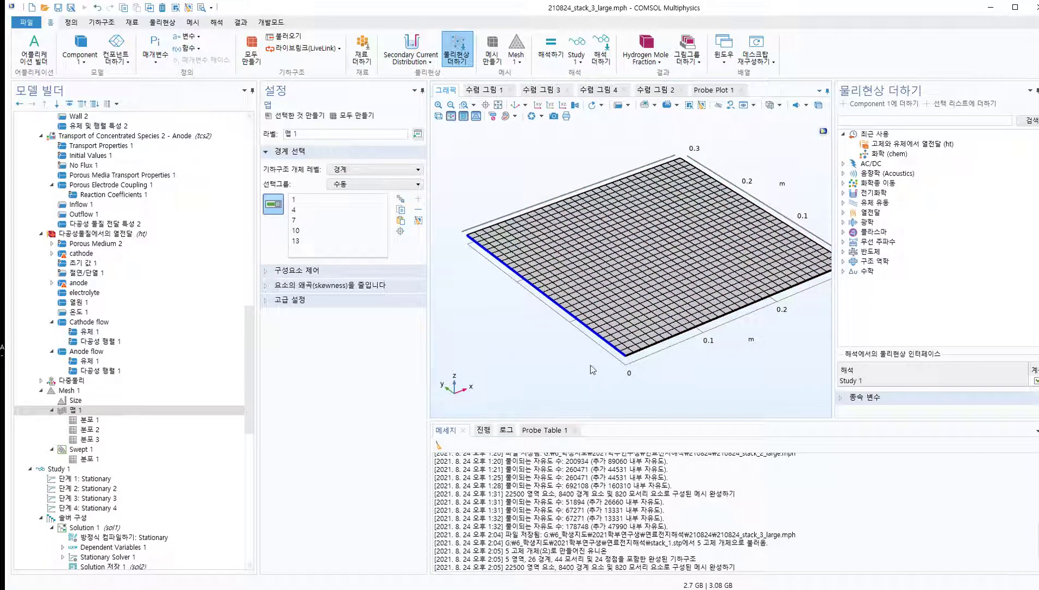
Step: Check the domains of the Anode flow's fluid node in the heat transfer physics and the boundary of the Electric potential selection
click(123, 360)
scroll(123, 360, up, 15)
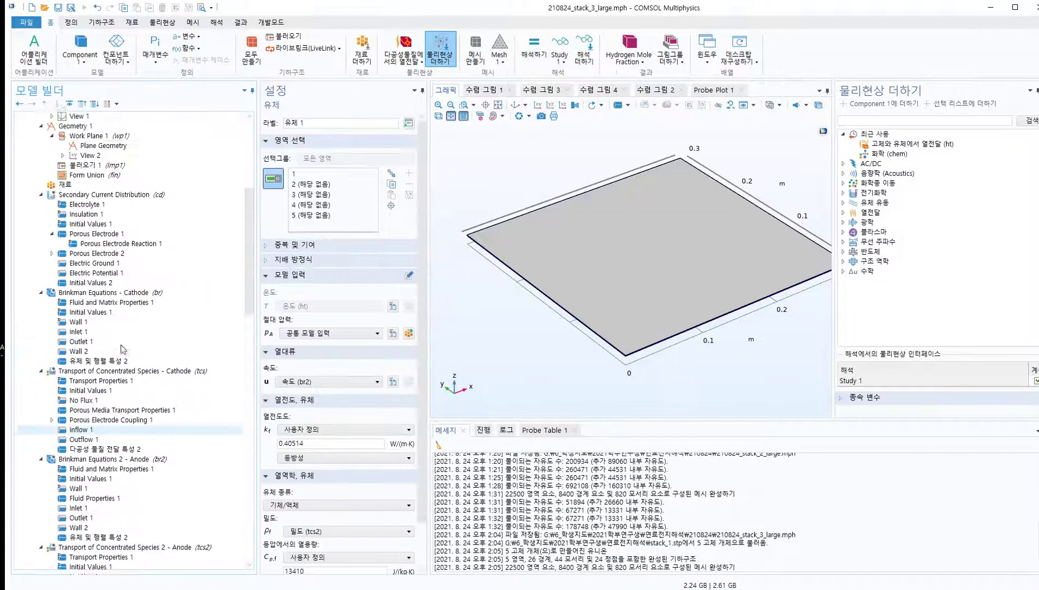
click(103, 273)
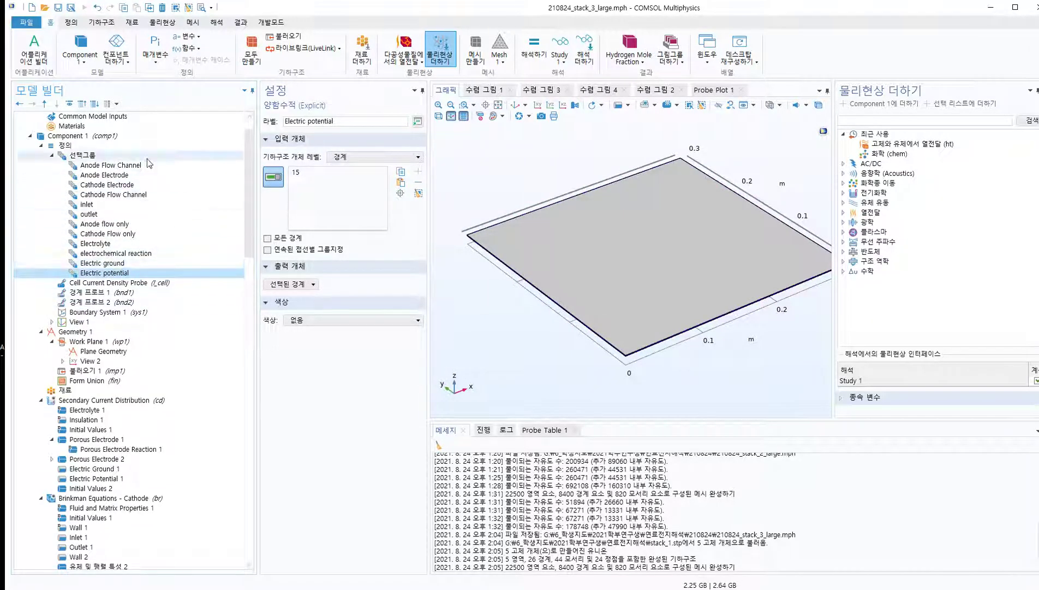
scroll(103, 486, down, 6)
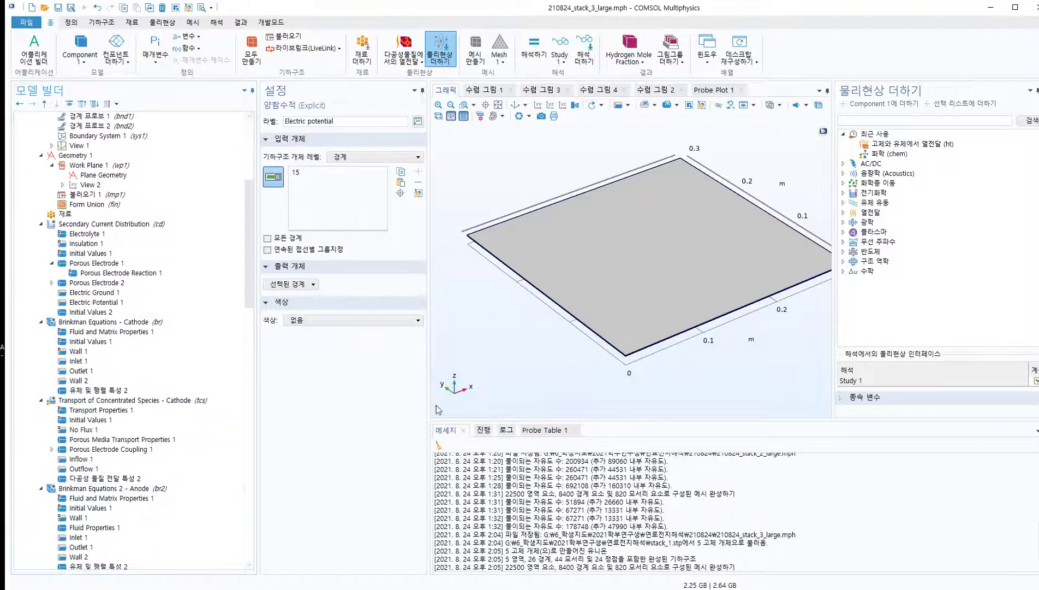
Step: Remove boundary 13, the upper flow channel's face on the x = 0 side, from the inlet selection
scroll(102, 215, up, 6)
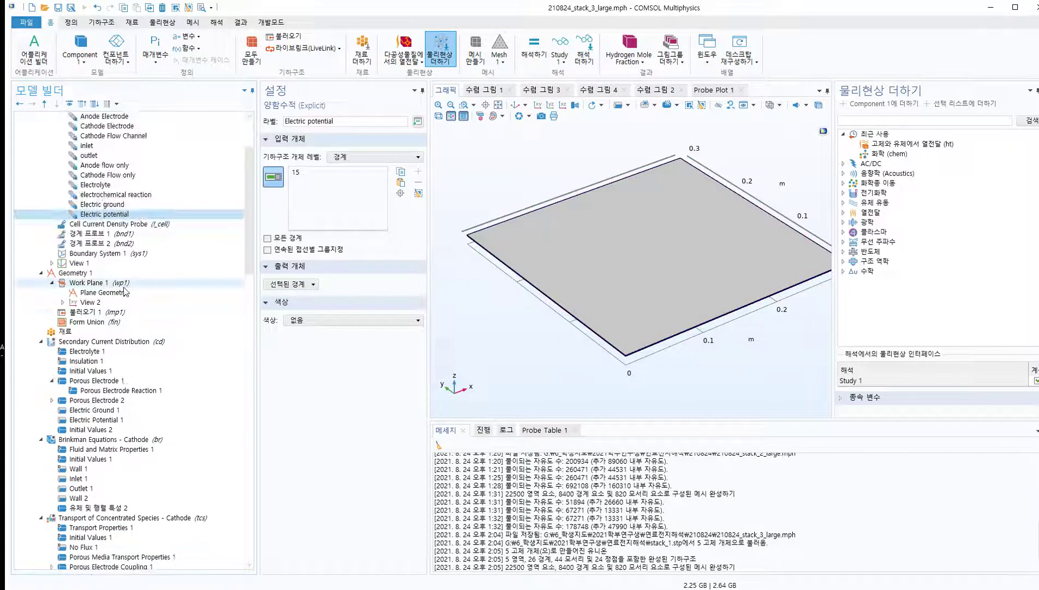
click(87, 204)
scroll(608, 232, up, 5)
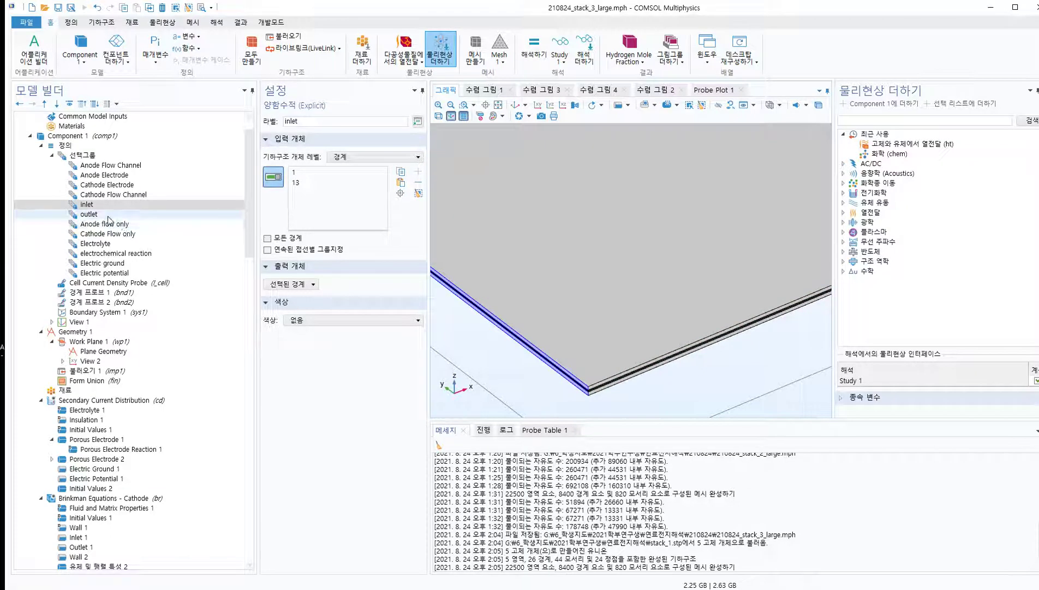
middle_drag(578, 266, 574, 358)
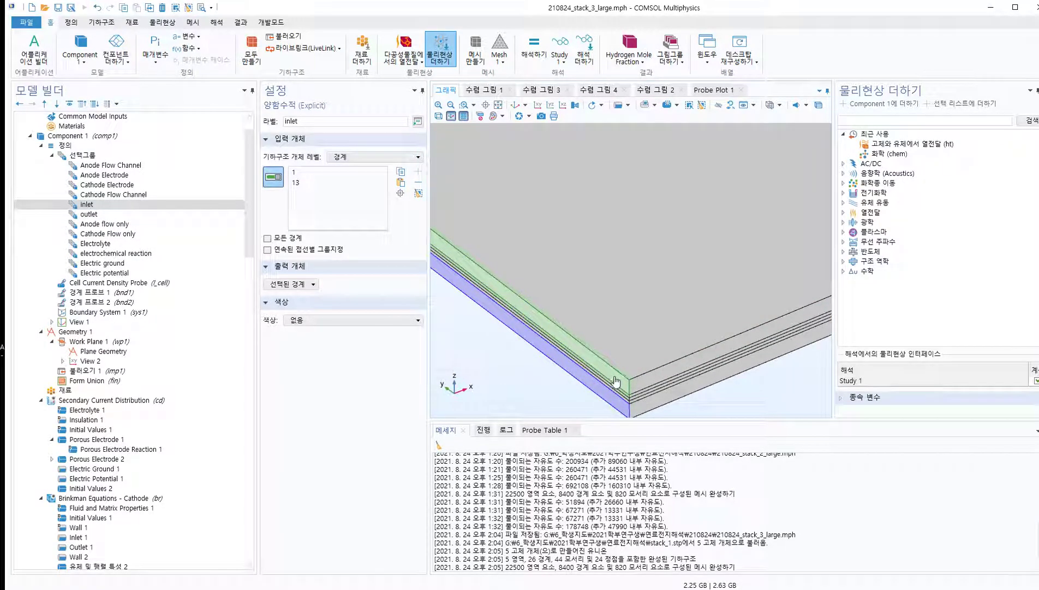
click(615, 381)
Step: Remove boundary 26, the upper flow channel's face on the x = 0.3 m side, from the outlet selection
click(90, 214)
middle_drag(683, 264, 683, 383)
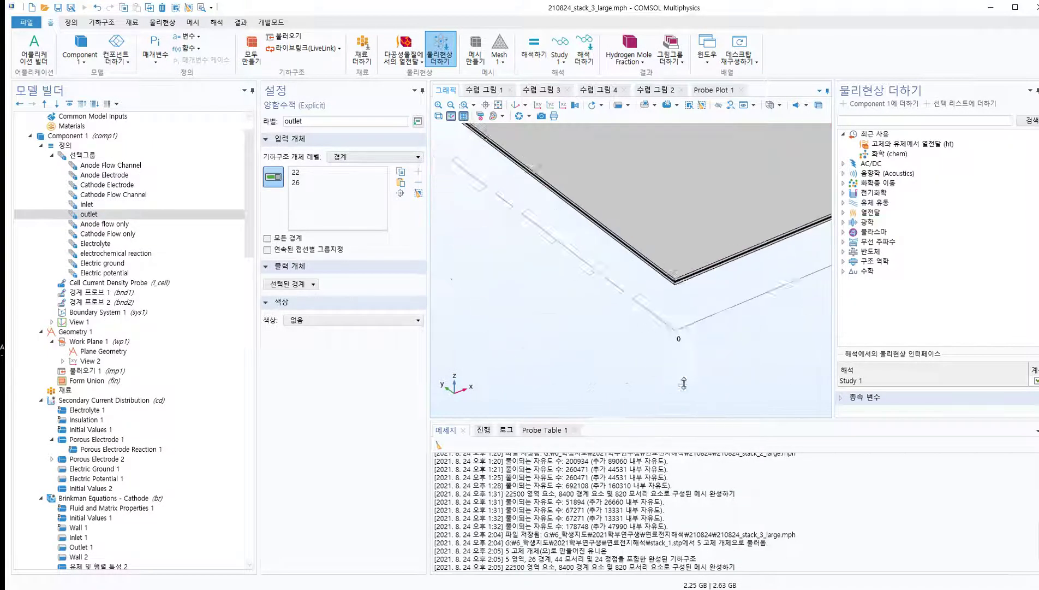
right_drag(683, 383, 362, 425)
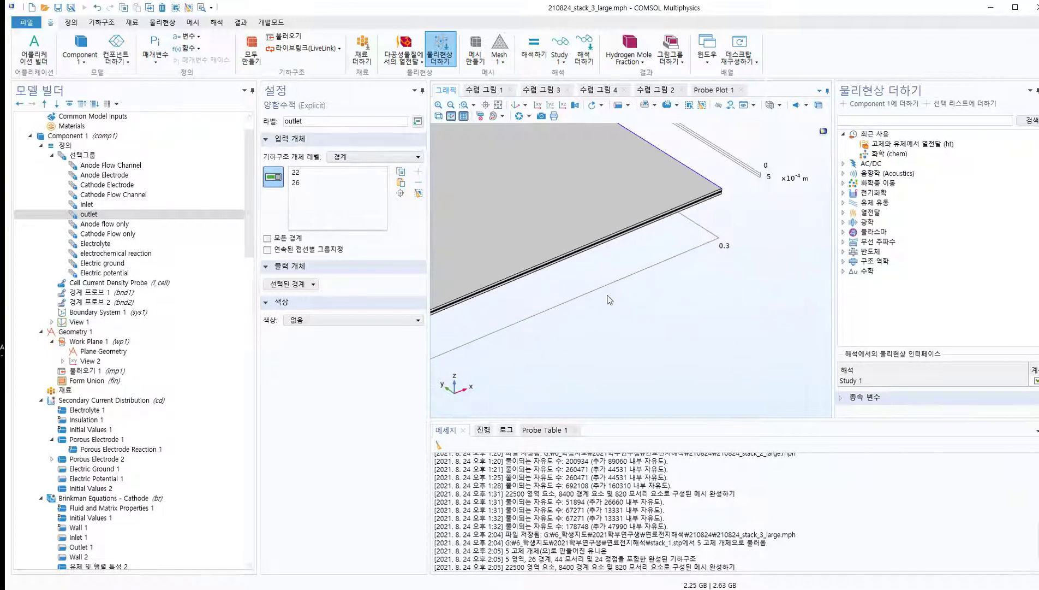
drag(610, 300, 623, 246)
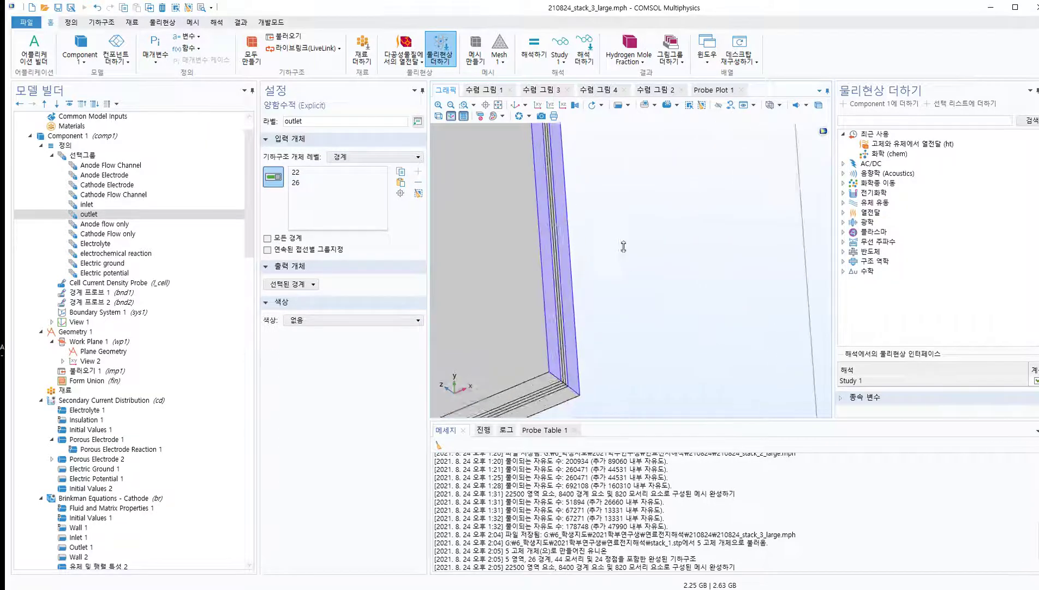
middle_drag(624, 246, 621, 194)
Step: Add boundary 14, the upper flow channel's face on the y = 0 side, to the inlet selection
click(116, 204)
middle_drag(549, 213, 575, 386)
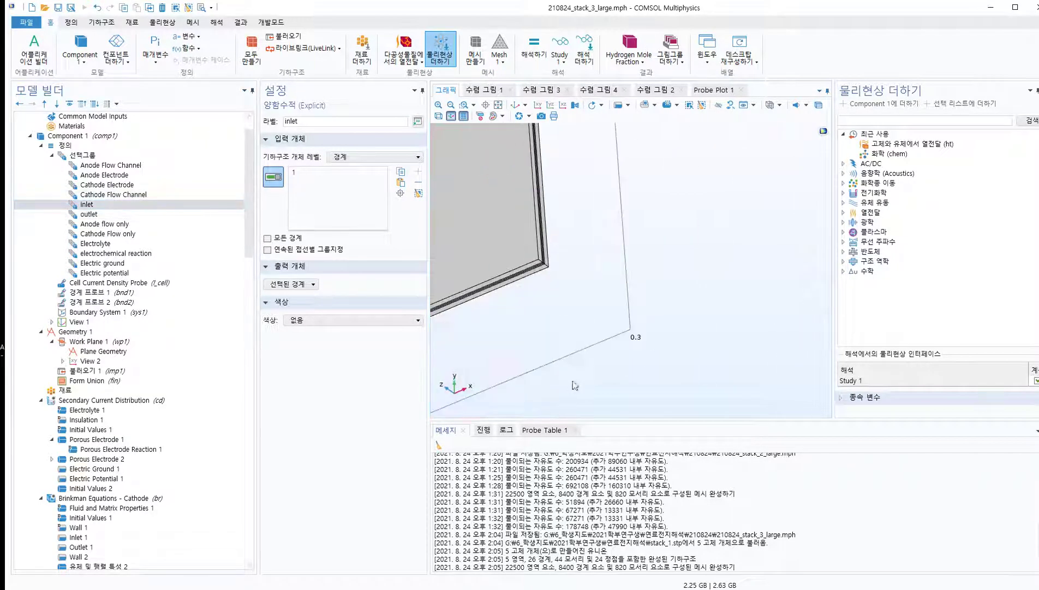
scroll(487, 295, up, 3)
click(621, 222)
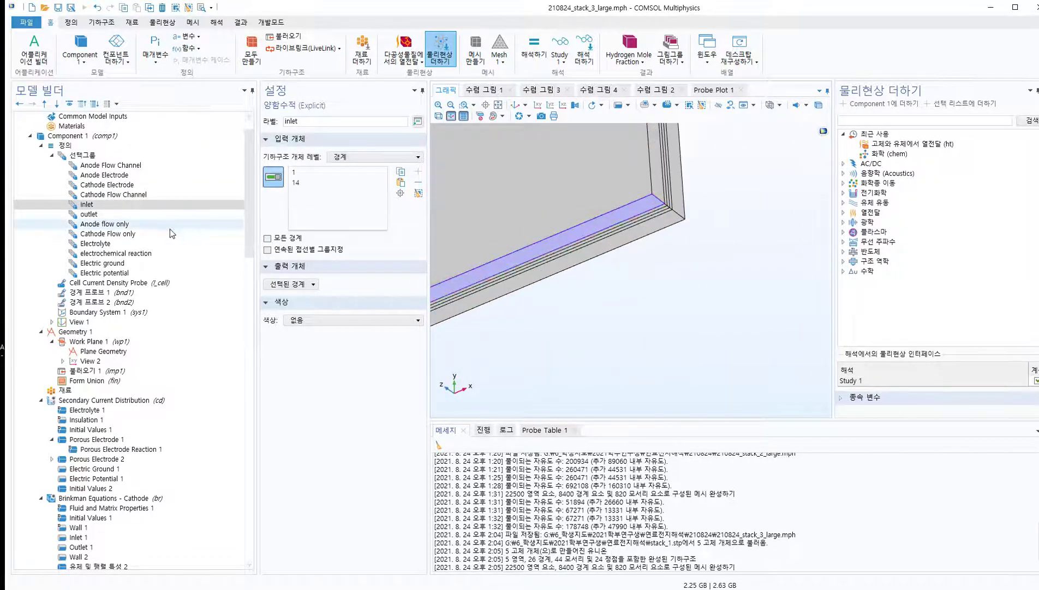
Step: Add boundary 21, the upper flow channel's face on the y = 0.3 m side, to the outlet selection
click(163, 214)
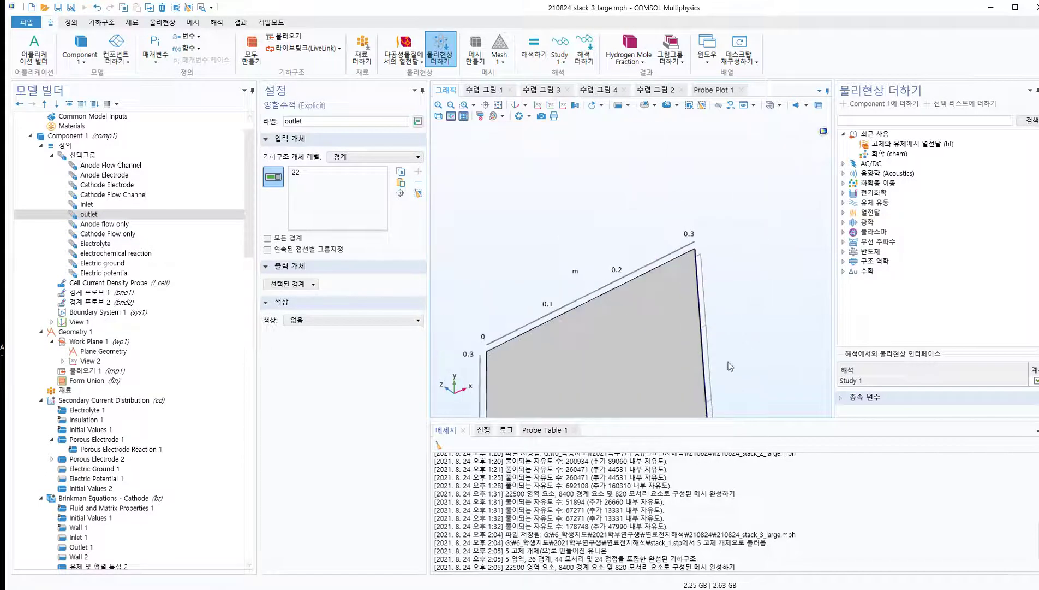
drag(730, 366, 702, 319)
middle_drag(702, 320, 685, 163)
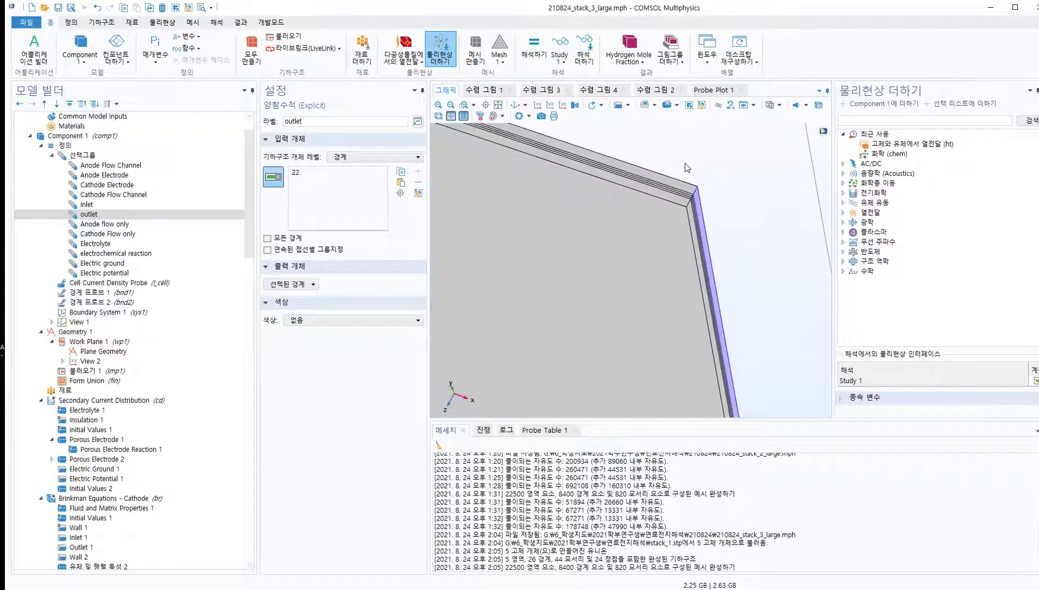
Step: Check on the stack that the edited inlet and outlet selections cover the intended side faces of both flow channels
click(119, 205)
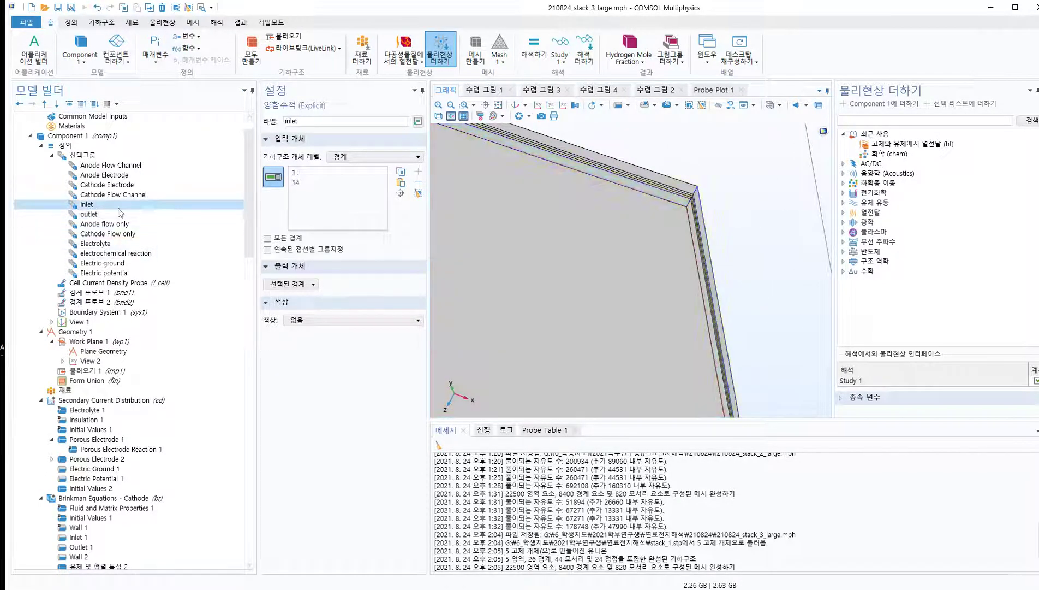
scroll(739, 180, down, 5)
drag(696, 355, 710, 254)
scroll(601, 305, up, 3)
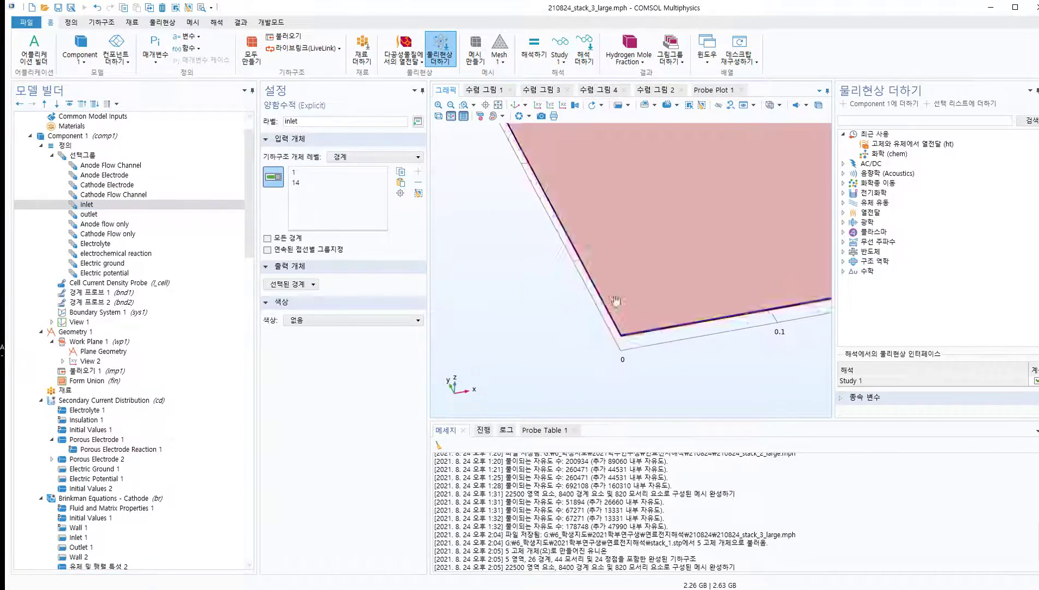
drag(616, 300, 522, 328)
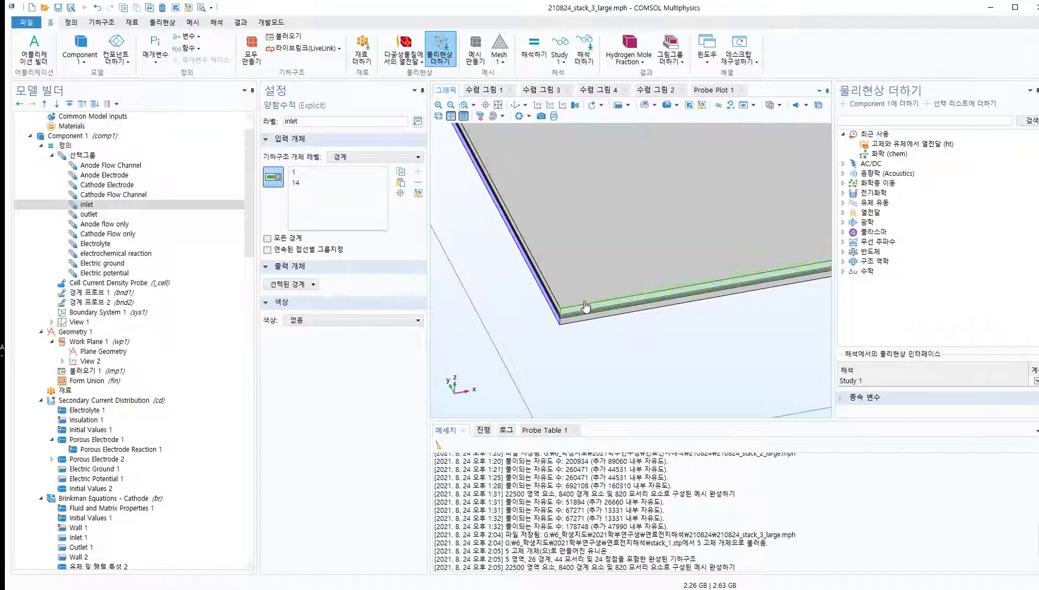
click(95, 215)
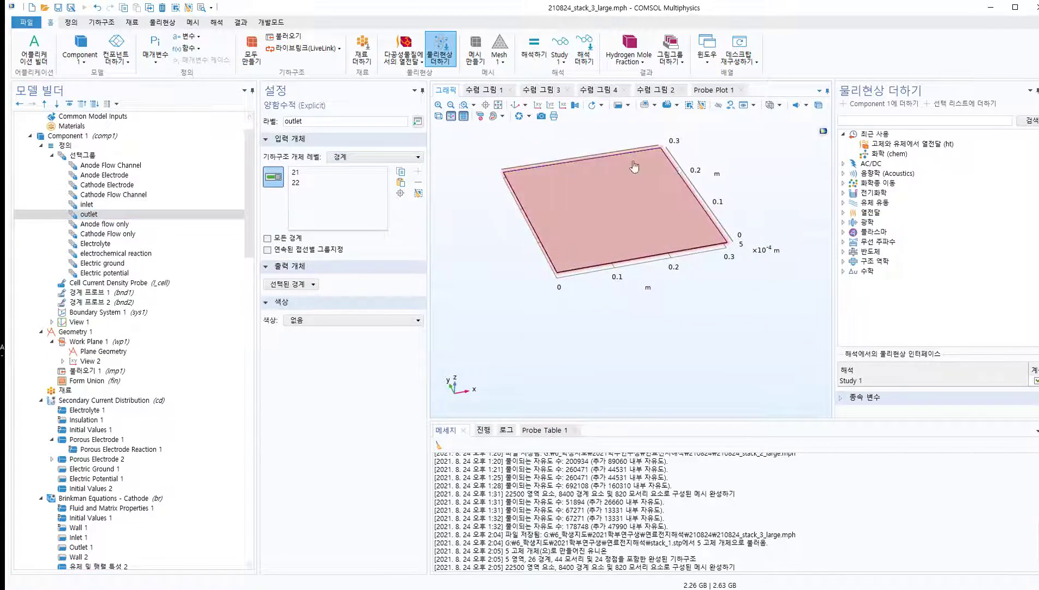
right_drag(633, 297, 629, 354)
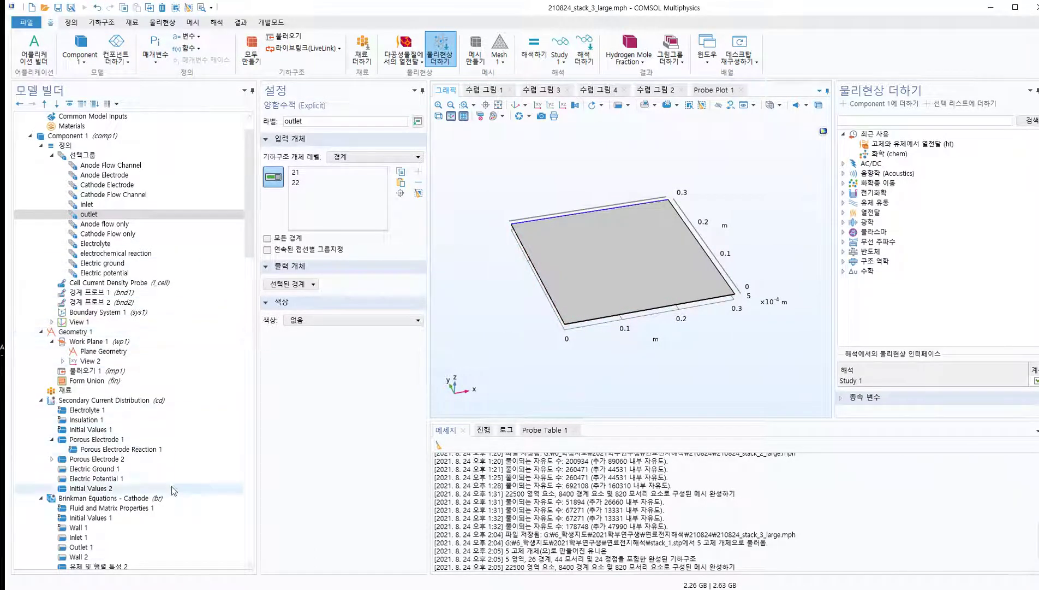
Step: Check which boundaries Inlet 1 and Outlet 1 use in the cathode and anode Brinkman Equations physics
scroll(174, 490, down, 3)
click(77, 449)
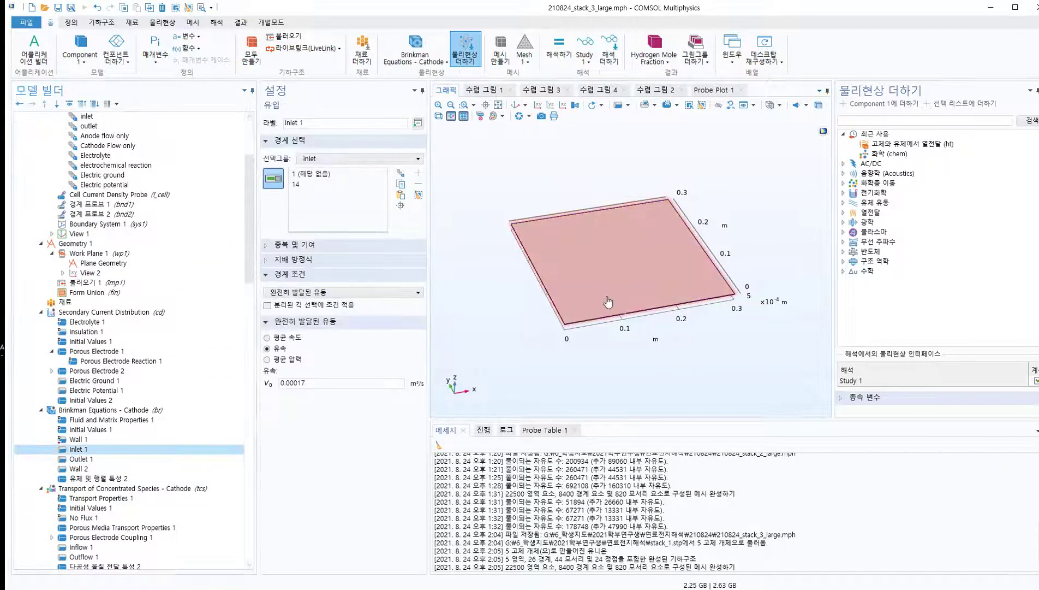
click(163, 459)
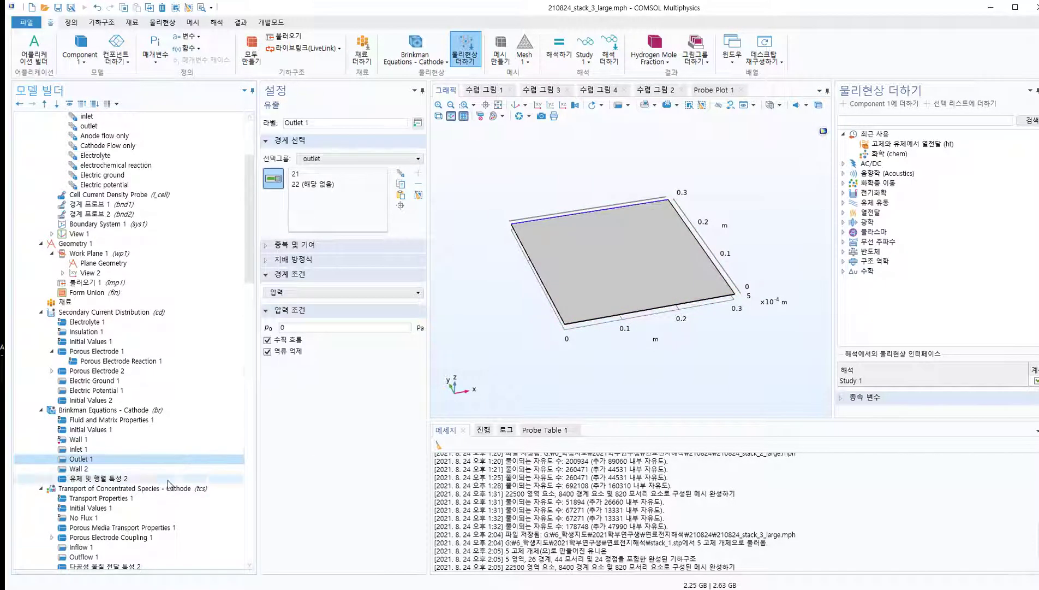
scroll(167, 481, down, 3)
click(109, 459)
click(96, 537)
click(93, 549)
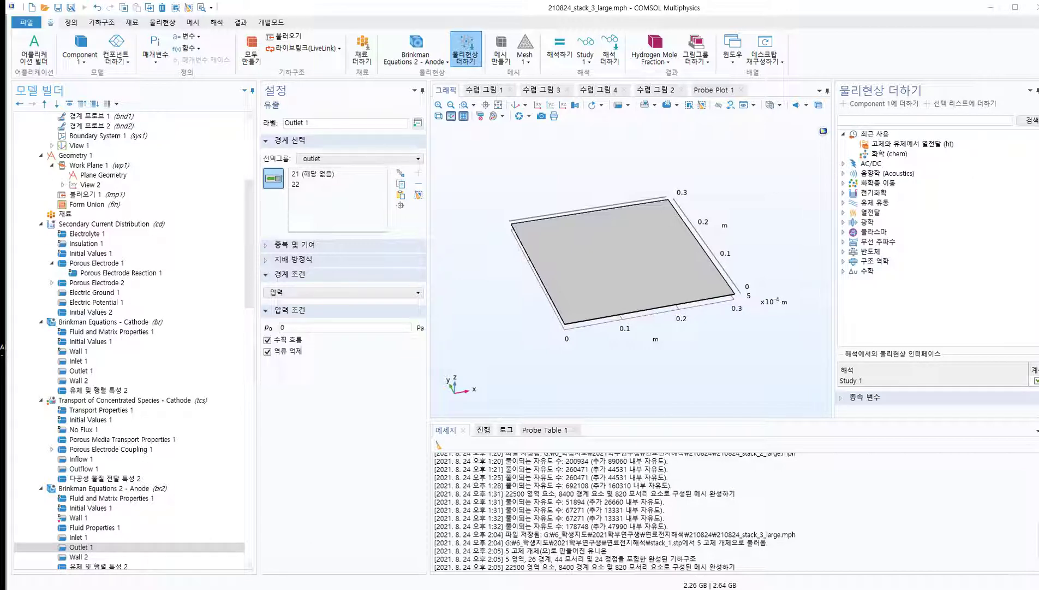
Step: Set the fully developed flow rate of Inlet 1 in Brinkman Equations - Cathode to 0.00093 m³/s
click(77, 361)
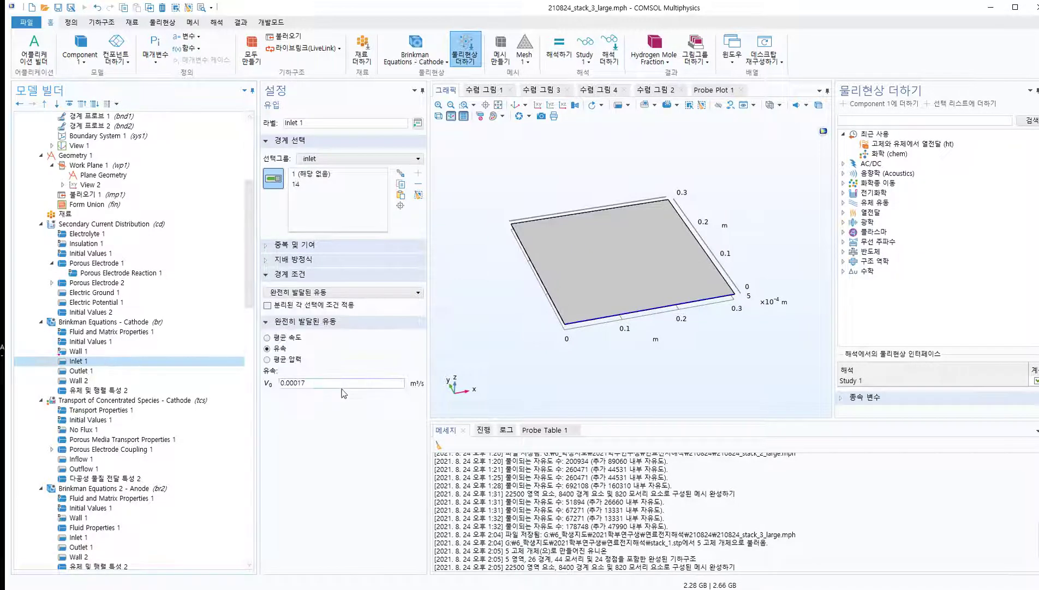
drag(328, 384, 232, 388)
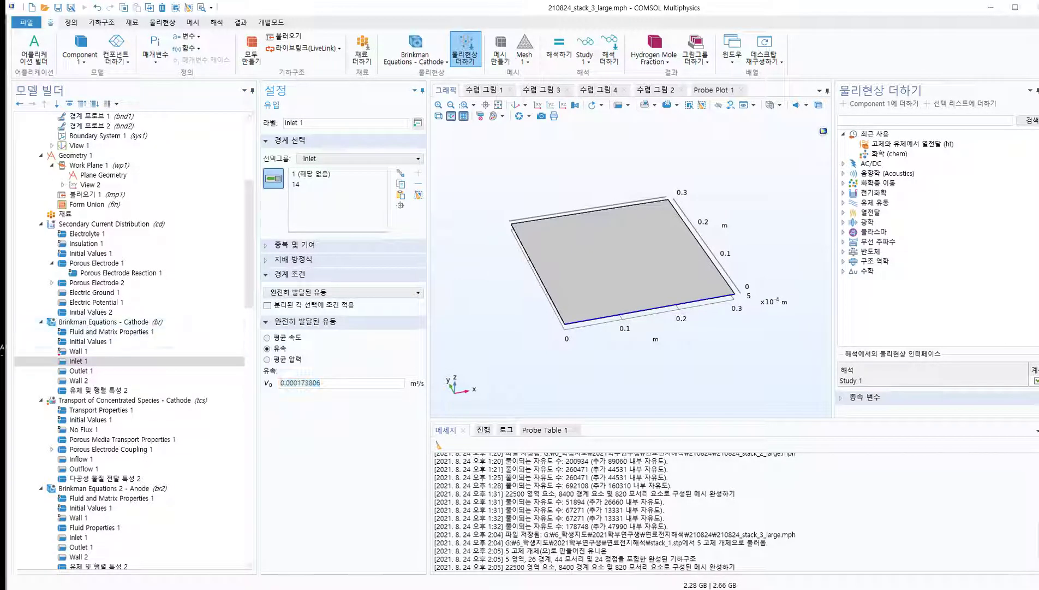
key(Return)
drag(342, 383, 232, 384)
text(0.00093)
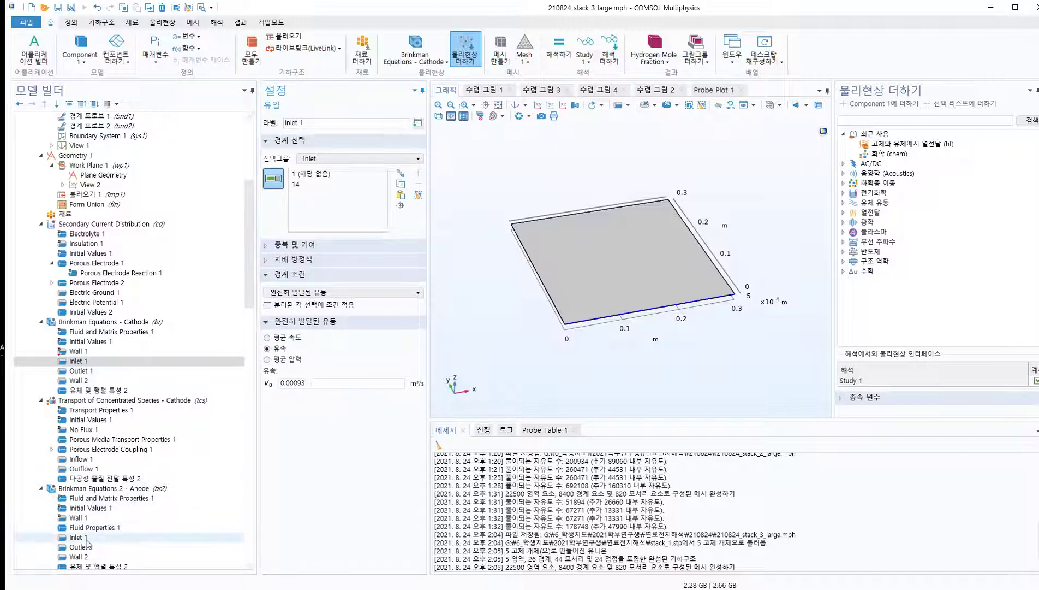
Step: Set the fully developed flow rate of Inlet 1 in Brinkman Equations 2 - Anode to 0.00043 m³/s
click(76, 536)
key(alt+Tab)
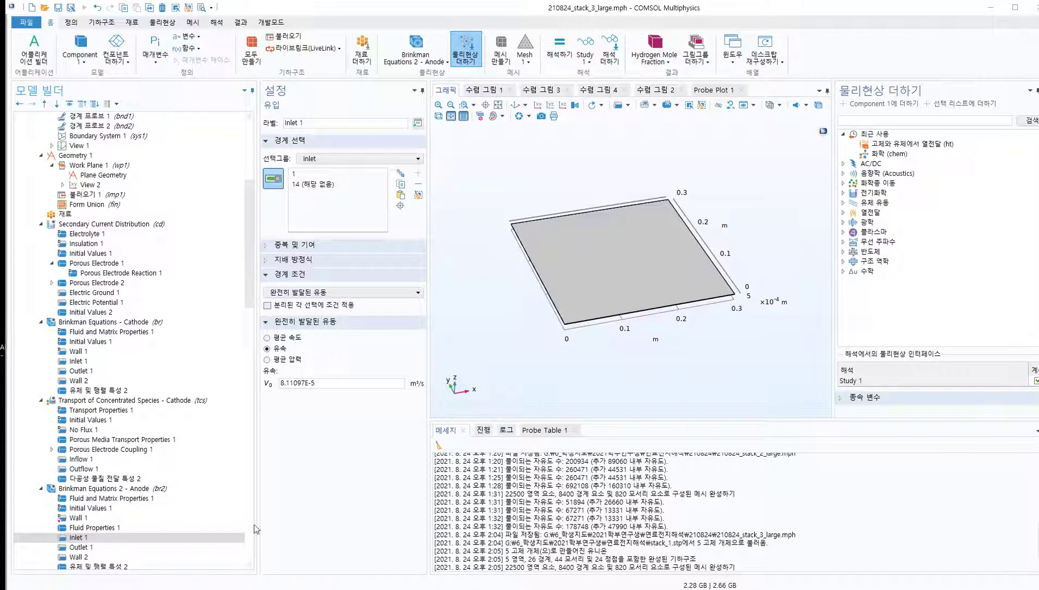
drag(342, 383, 281, 383)
text(0.00043)
Step: Limit the V_pol auxiliary sweep of study step Stationary 4 to the values 0.05 range(0.1,0.1,0.4)
scroll(146, 519, down, 11)
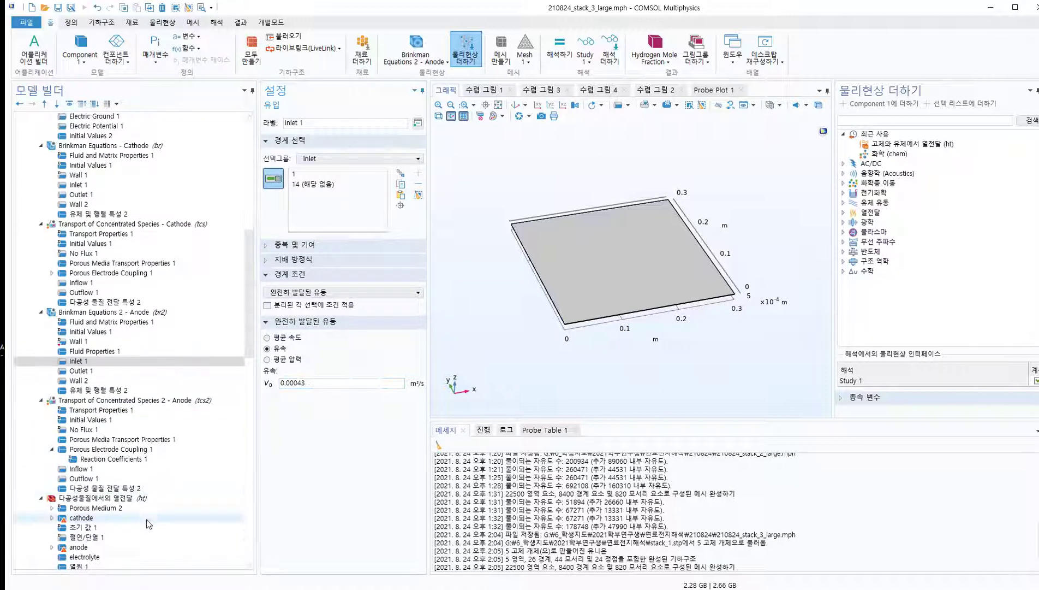
scroll(109, 503, down, 5)
click(114, 478)
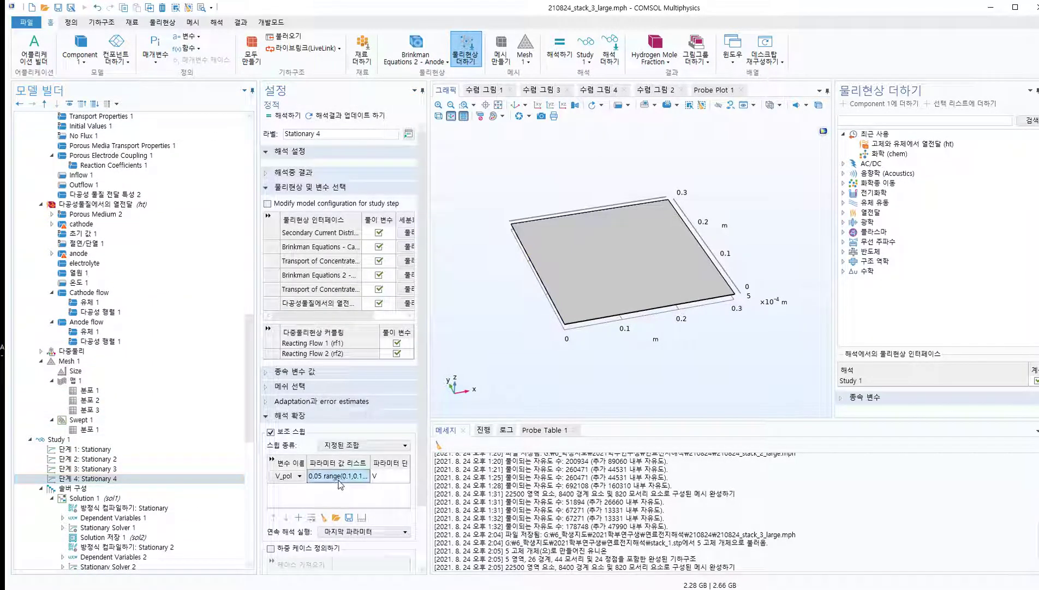
click(344, 476)
click(362, 474)
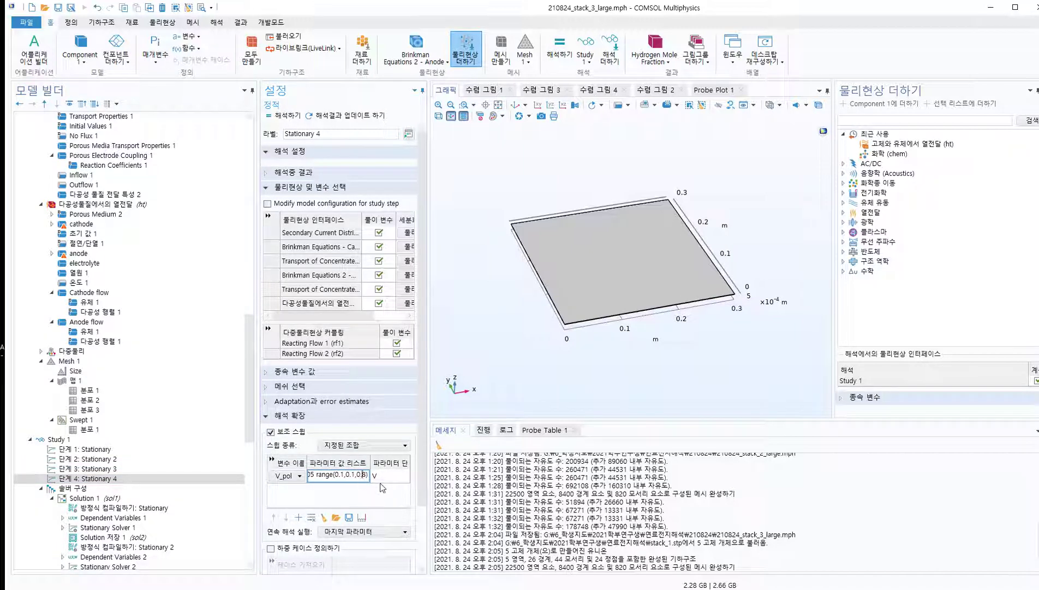
key(BackSpace)
text(4)
click(218, 440)
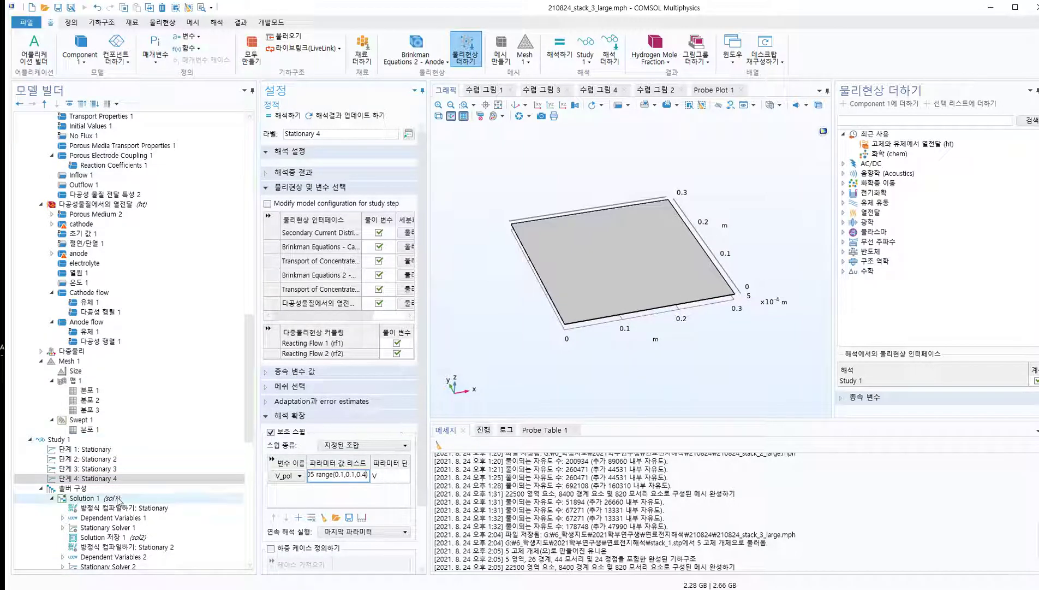
Step: Change the mapped mesh's first edge distribution to the predefined type and make it symmetric
click(126, 429)
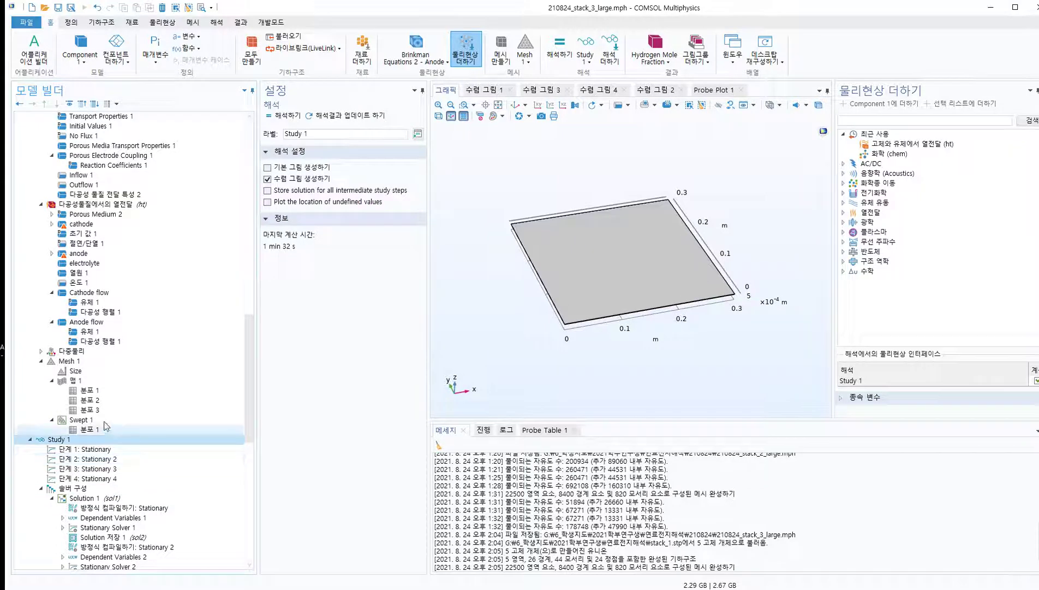
click(202, 439)
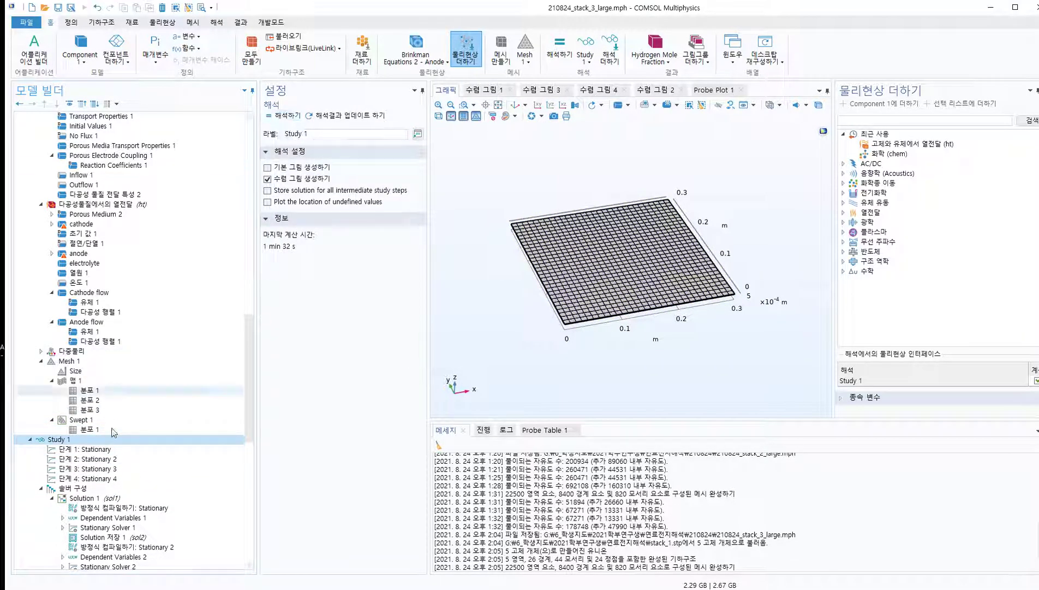
click(88, 389)
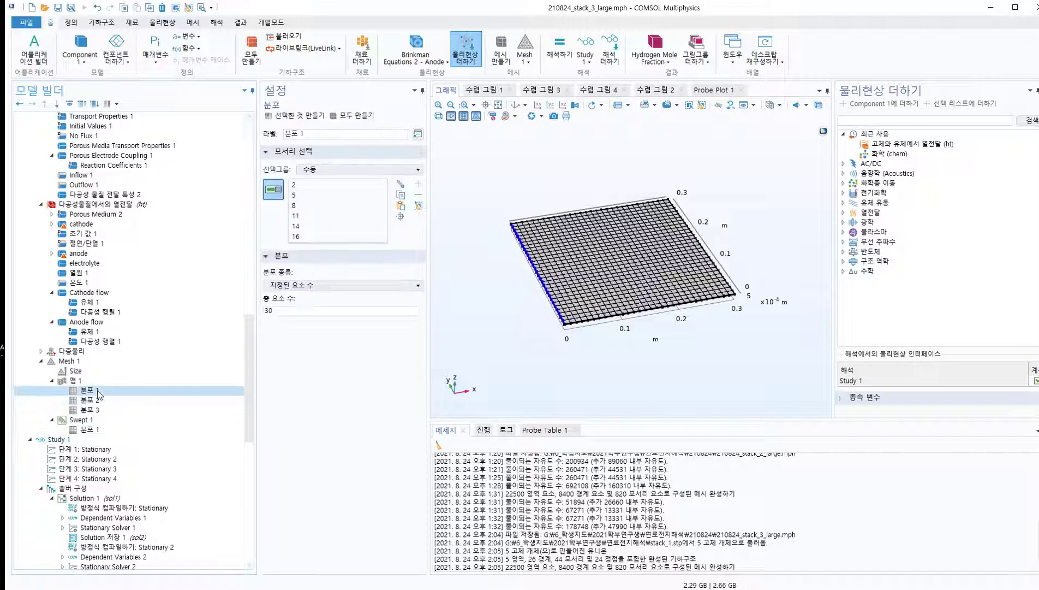
drag(533, 276, 666, 376)
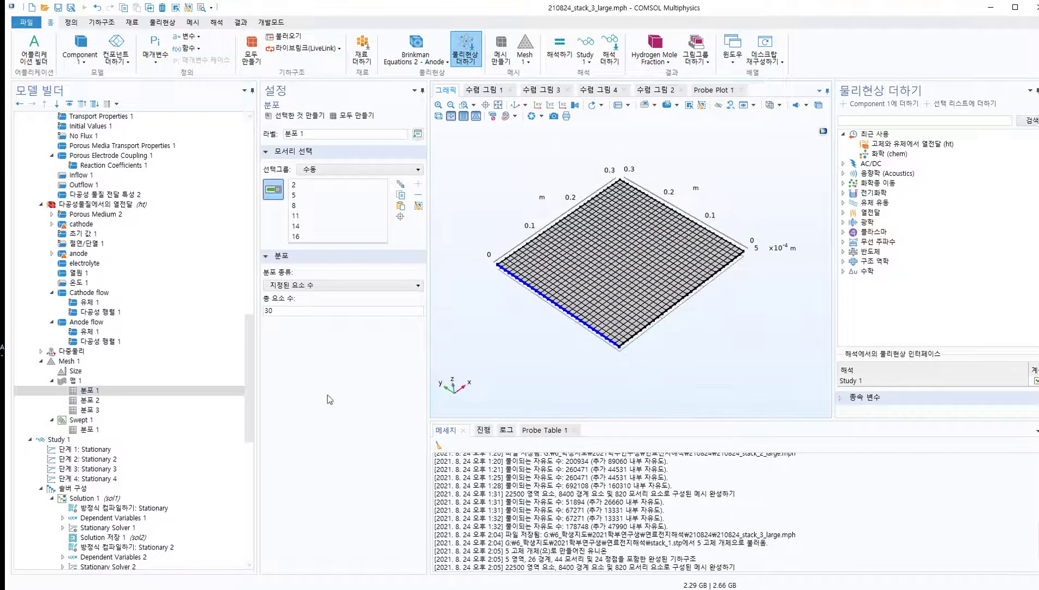
scroll(125, 498, down, 11)
scroll(225, 276, up, 4)
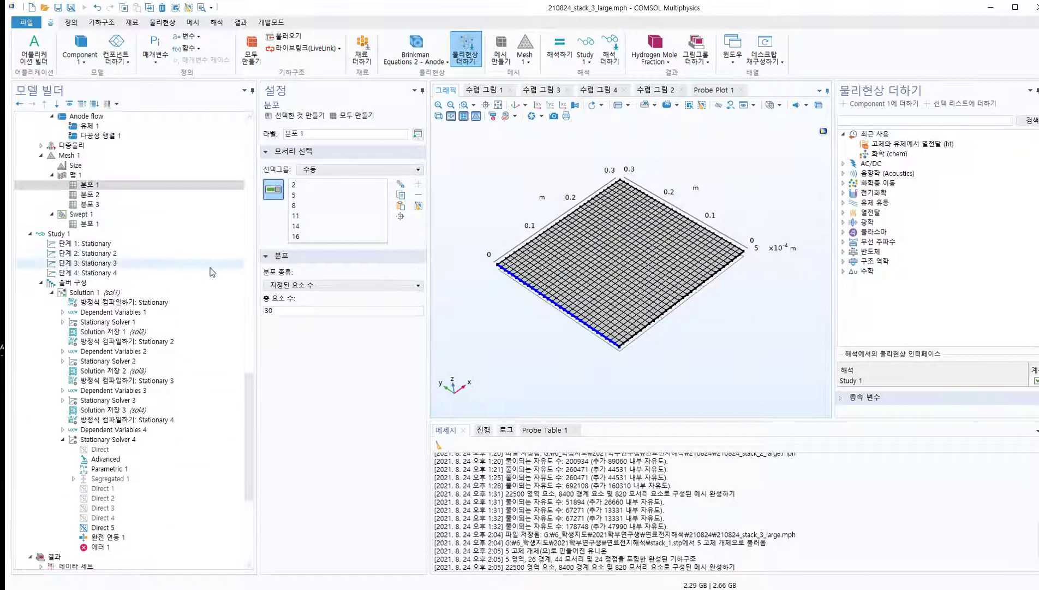
click(328, 285)
click(304, 297)
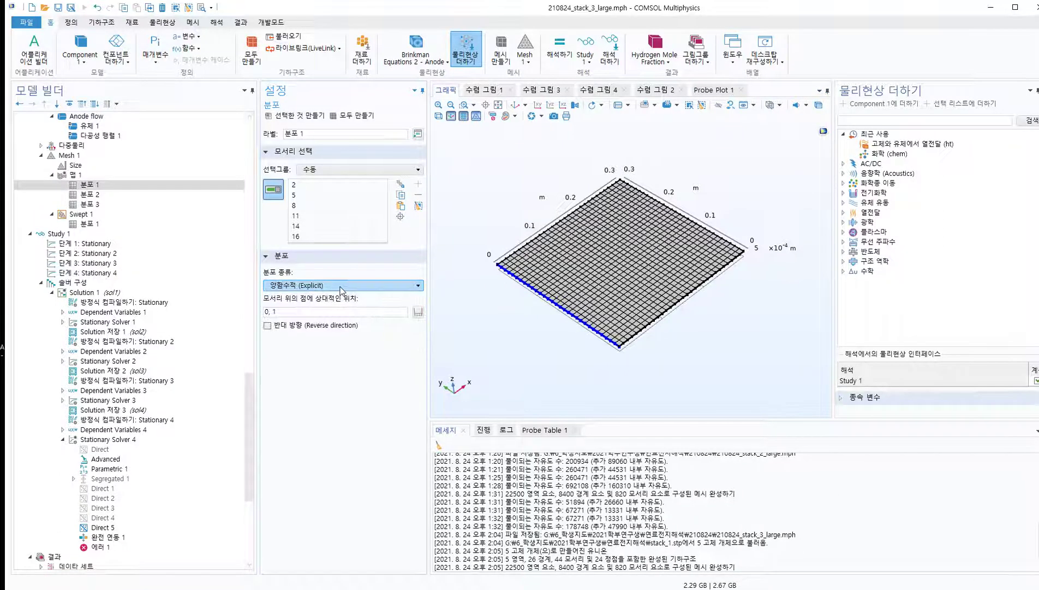
click(311, 284)
click(310, 318)
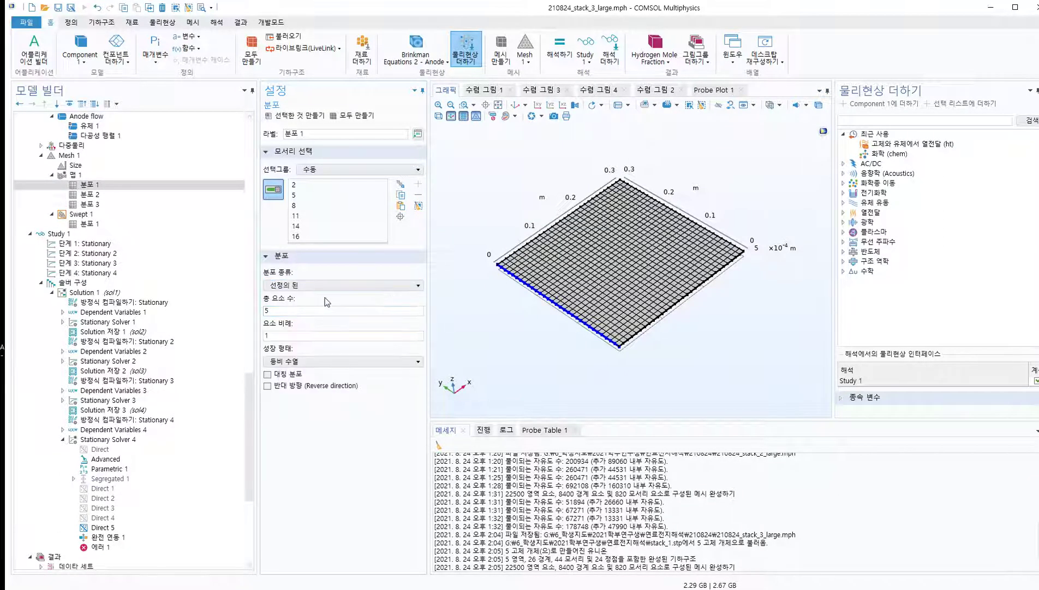
click(294, 377)
click(293, 287)
click(293, 288)
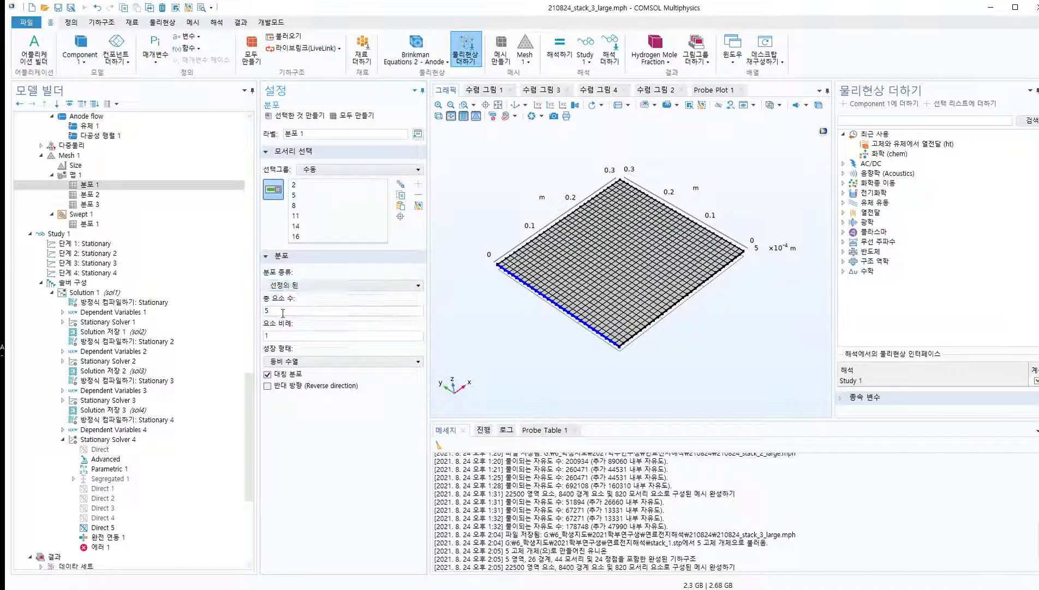
Step: Give the first mapped distribution 30 elements and an element ratio of 5
double_click(283, 310)
text(30)
key(Tab)
text(5)
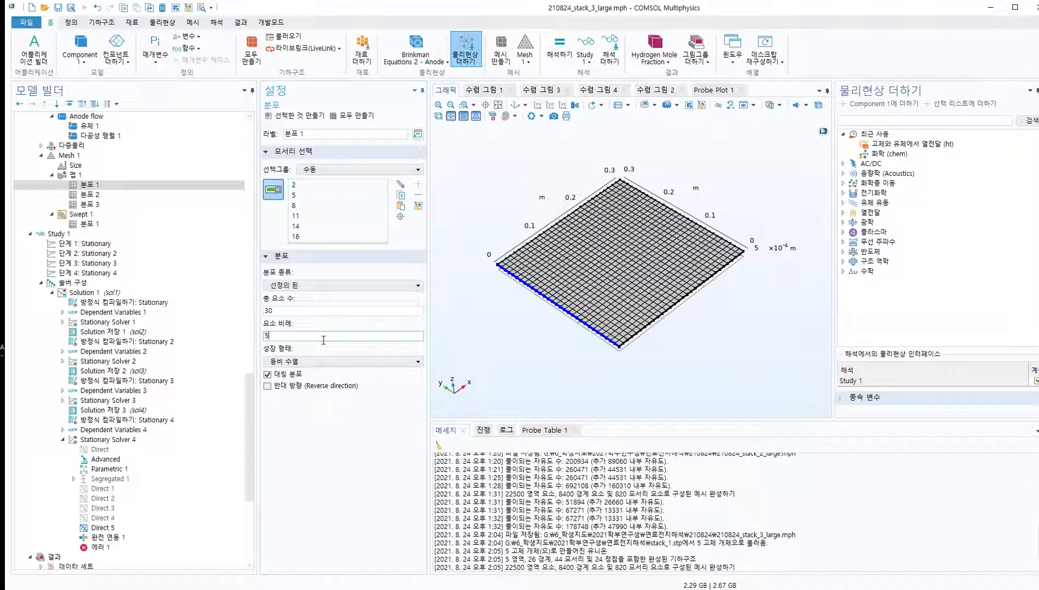
Step: Build the complete mesh with the revised edge distribution and inspect the refinement along the plate's edges
click(353, 116)
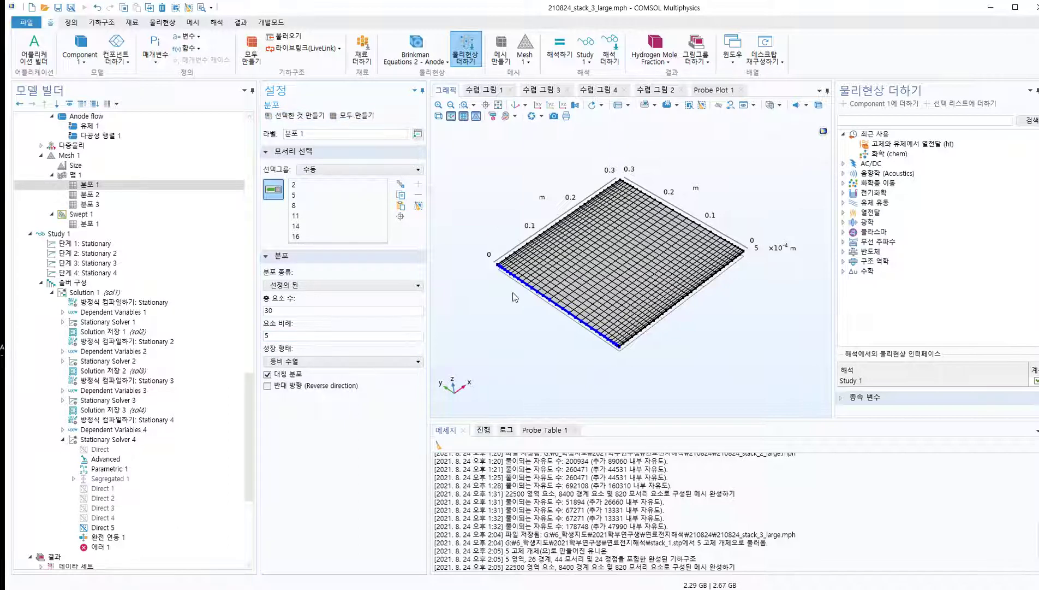
scroll(572, 210, up, 4)
scroll(702, 381, down, 4)
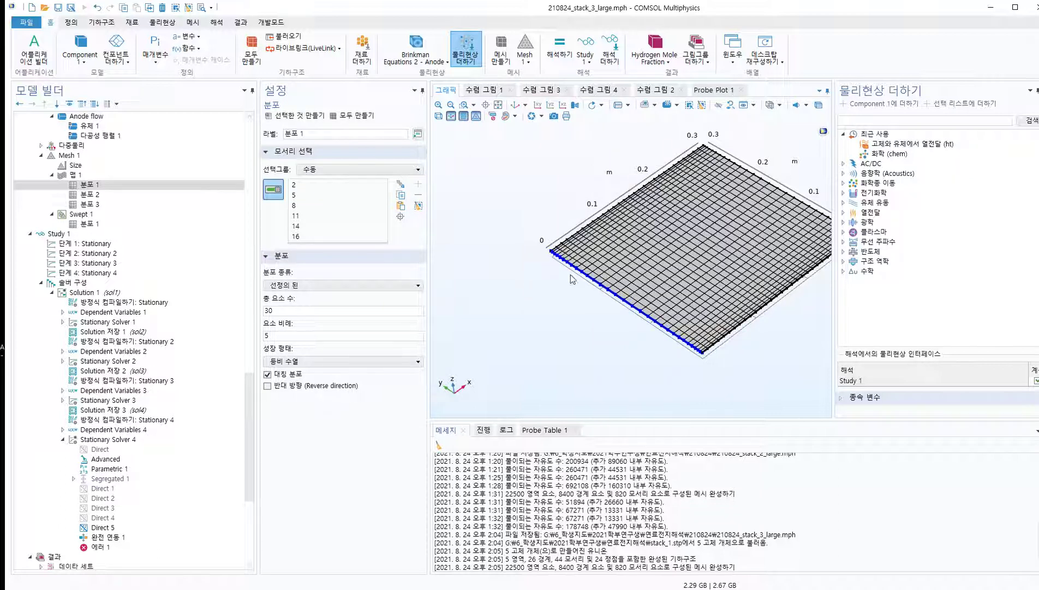
Step: Make the swept mesh distribution predefined and symmetric with 30 elements and an element ratio of 5, and rebuild the mesh
click(90, 224)
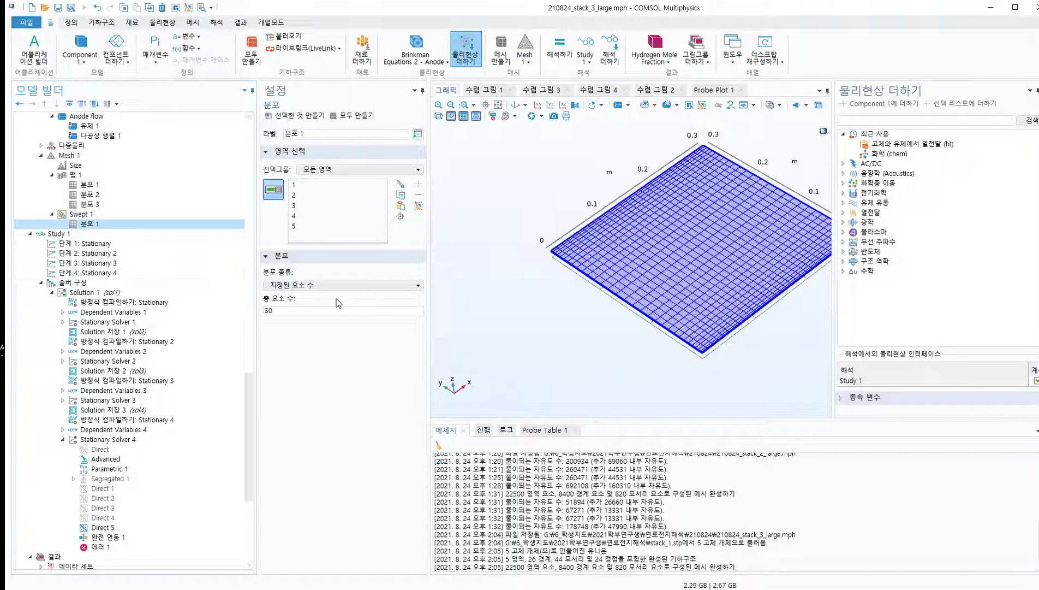
click(338, 284)
click(305, 304)
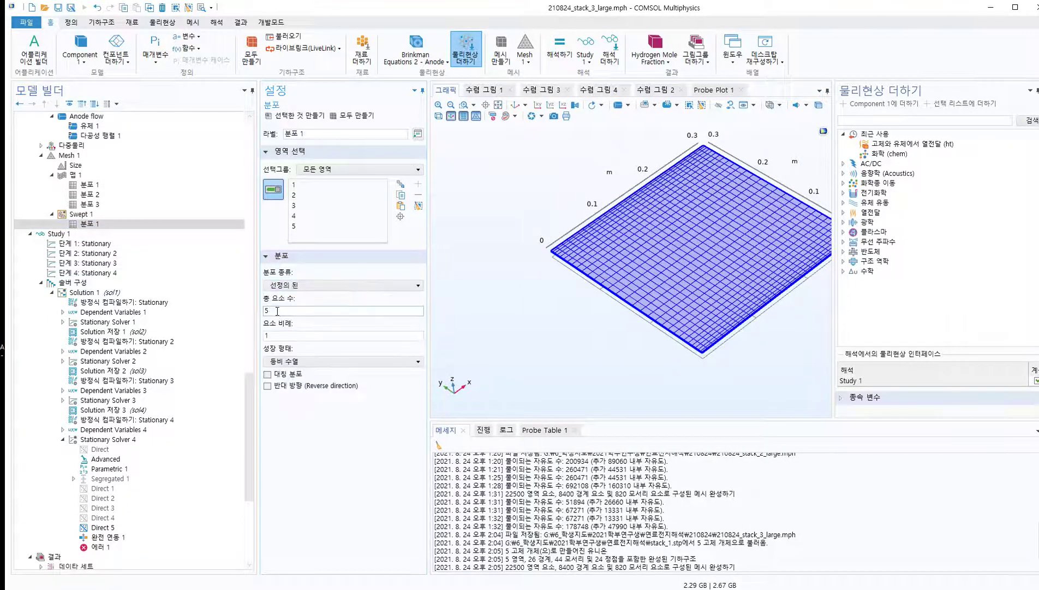
text(30)
key(Tab)
text(5)
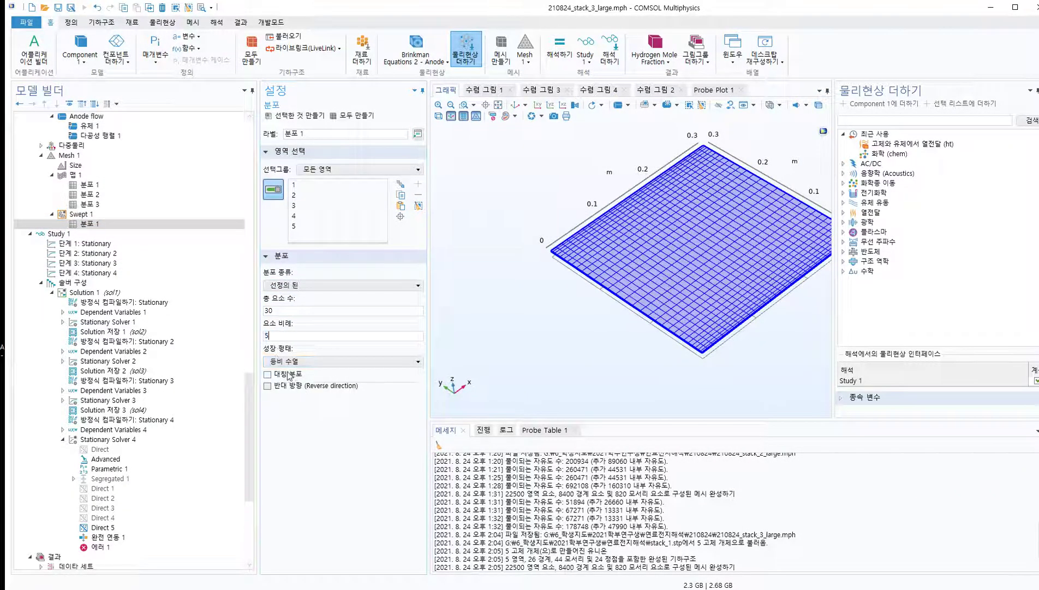
click(267, 374)
click(351, 115)
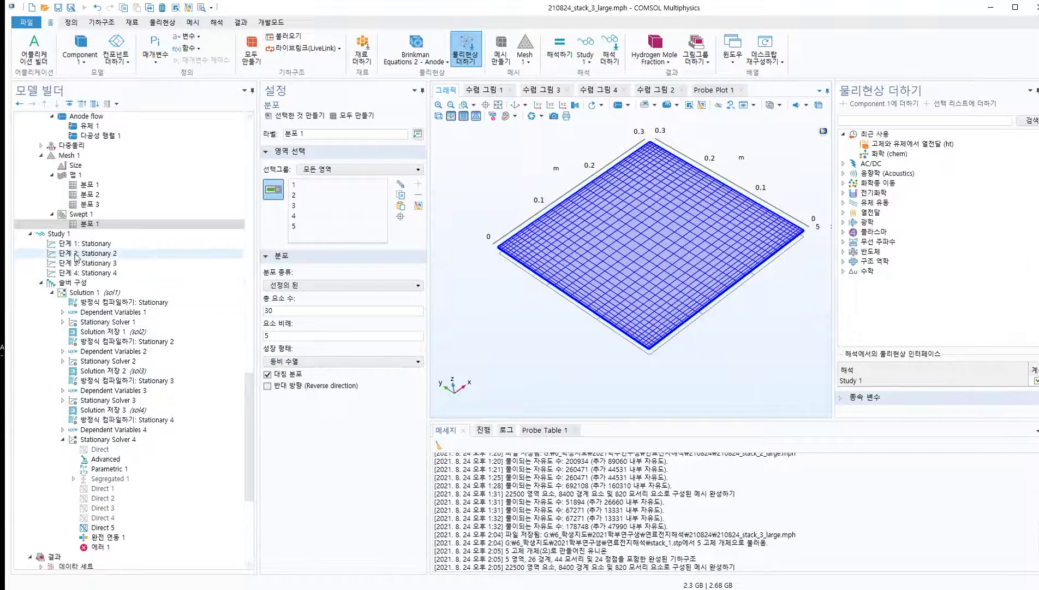
Step: Compute Study 1 with the updated mesh and settings
click(58, 233)
click(284, 115)
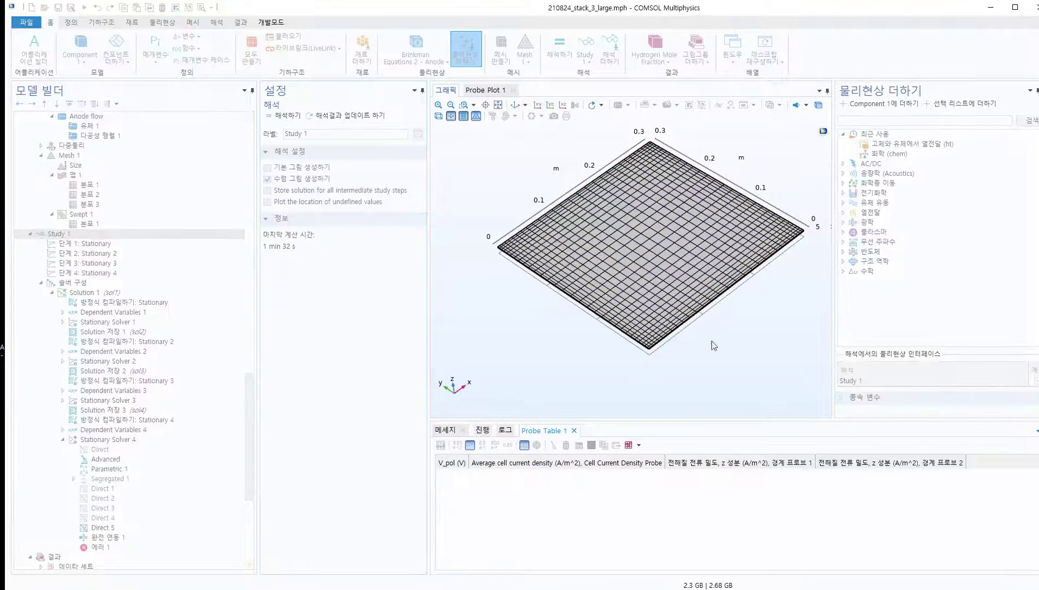
mouse_move(700, 359)
right_down()
mouse_move(642, 375)
mouse_move(713, 370)
right_up()
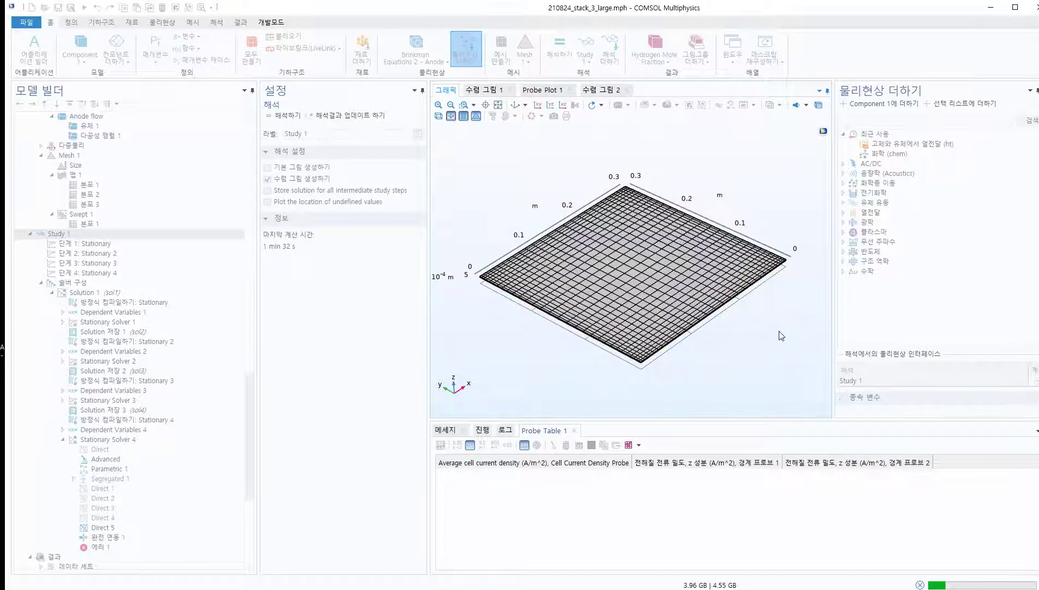
Step: Monitor the running computation through the solver progress and the convergence plots 1 and 2
click(483, 430)
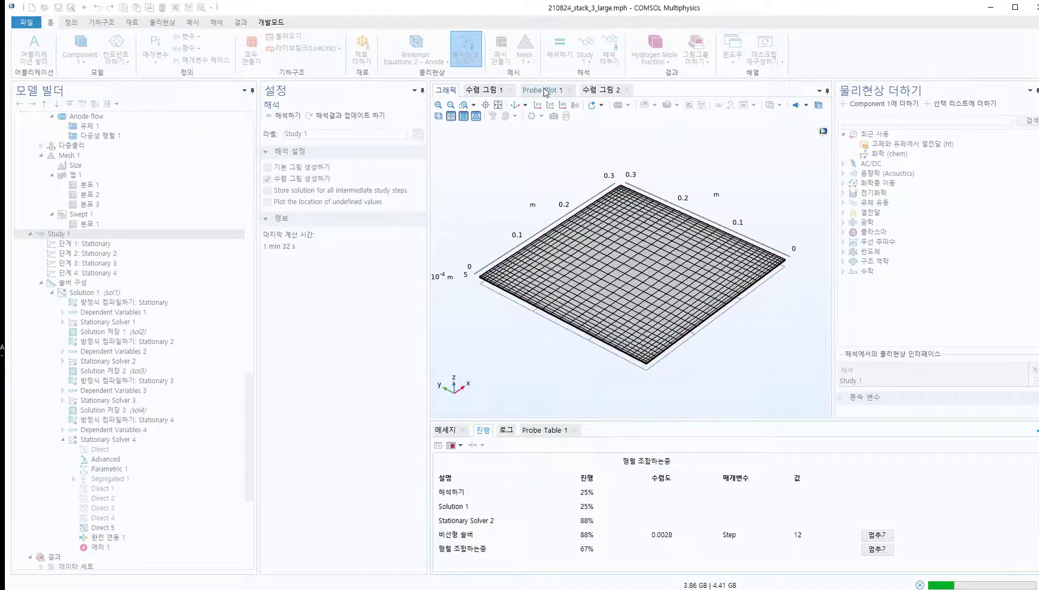
click(607, 90)
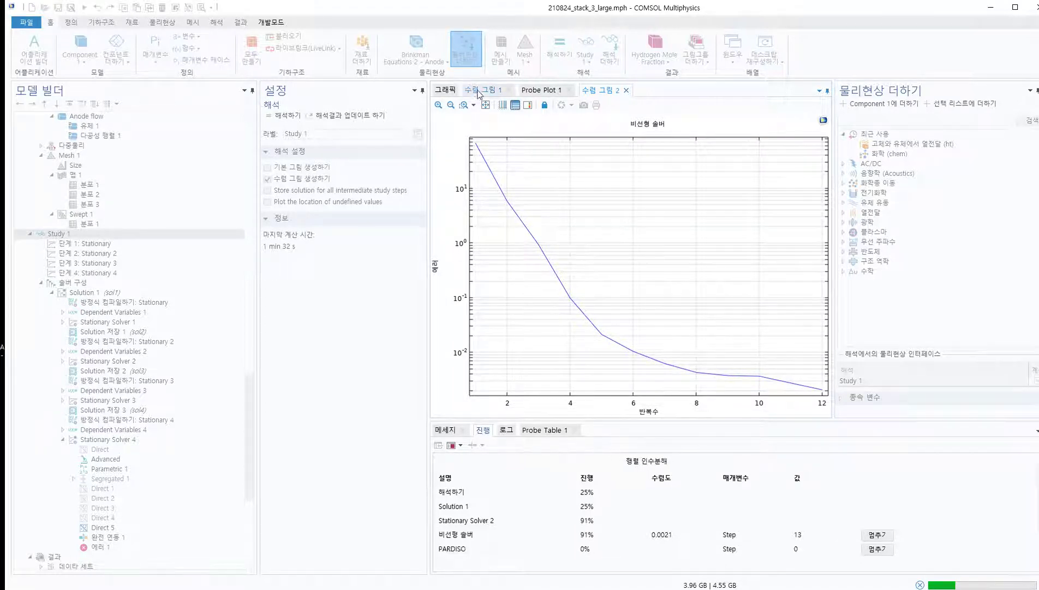
click(480, 91)
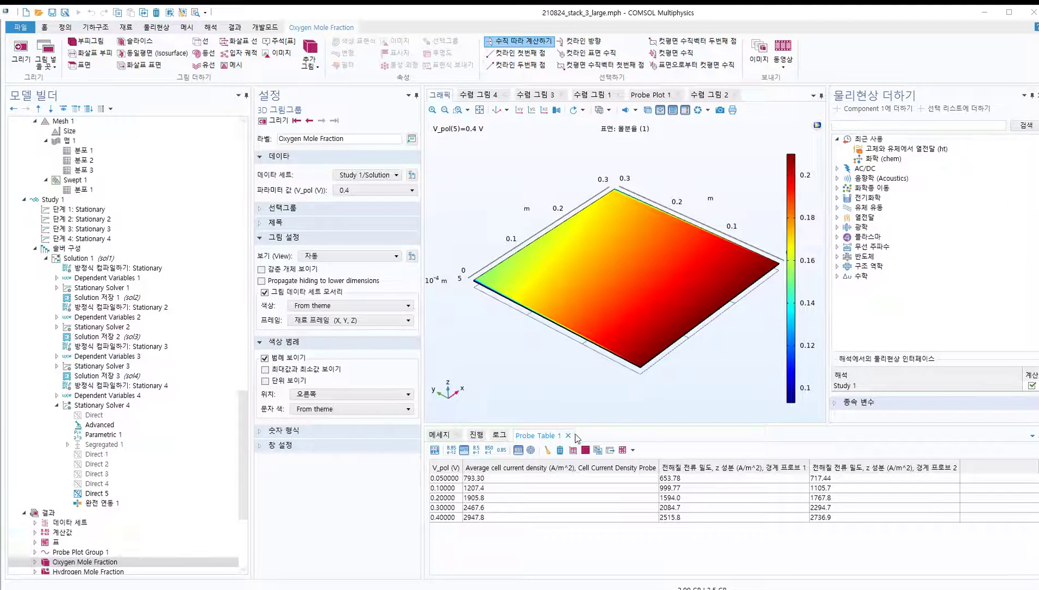
Step: Show the temperature plot in 3D plot group 15 and evaluate temperatures at the near corner, a cool edge and the hottest corner
scroll(103, 517, down, 5)
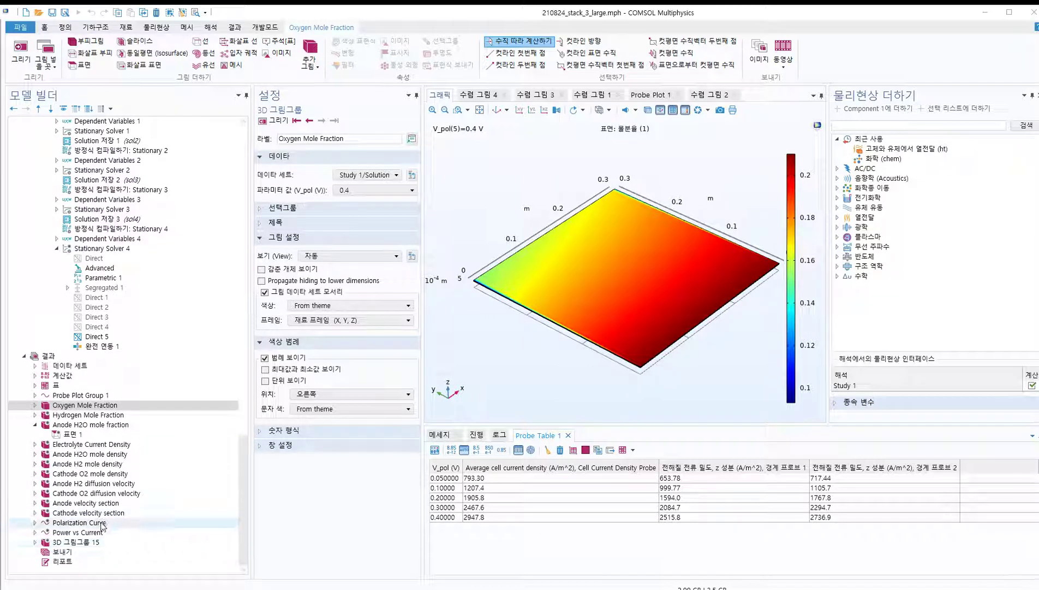
click(87, 543)
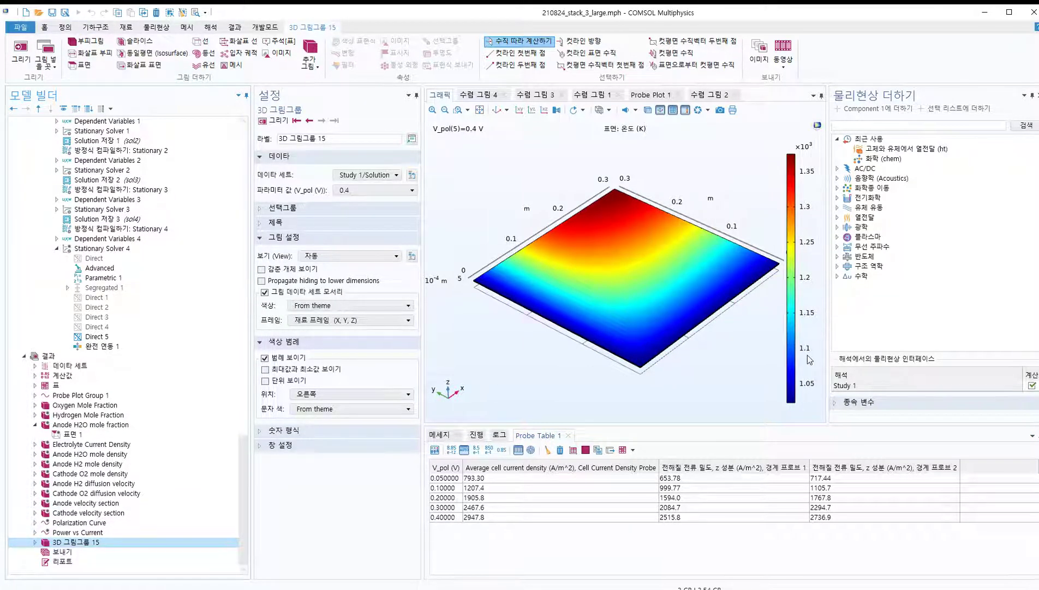
click(622, 450)
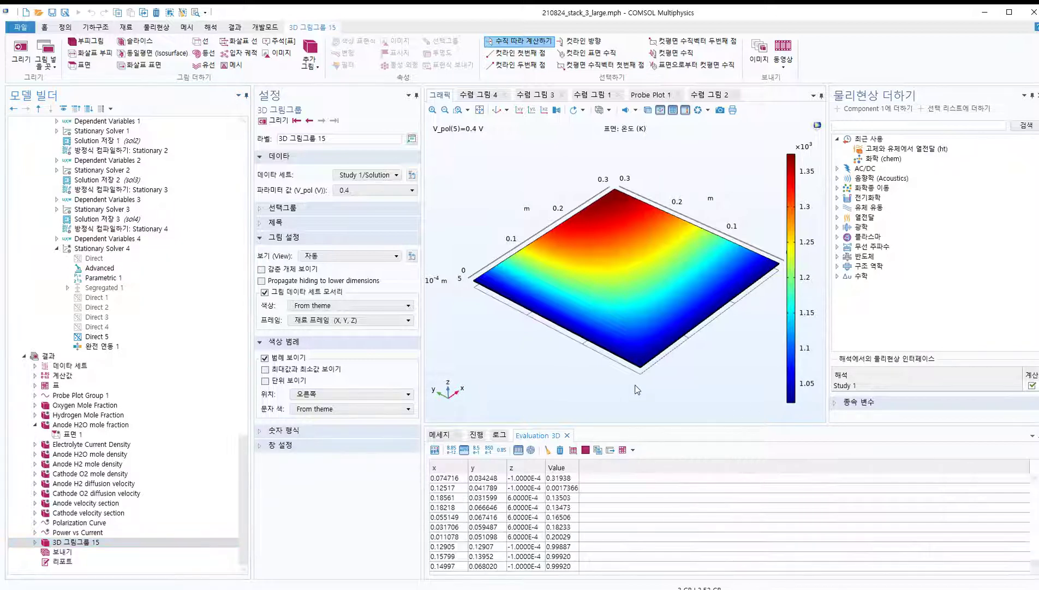
click(642, 368)
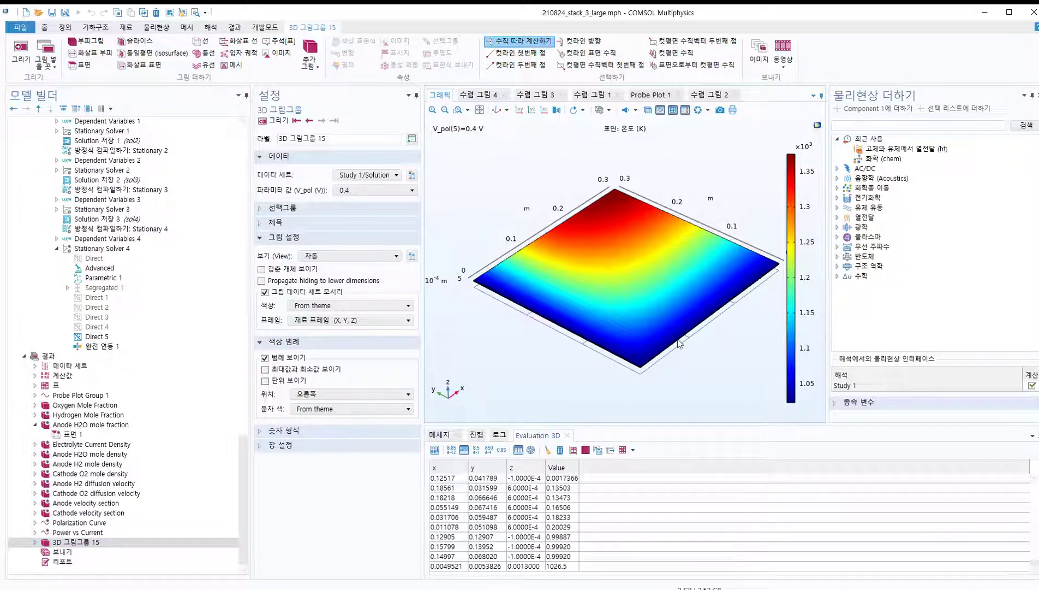
click(749, 273)
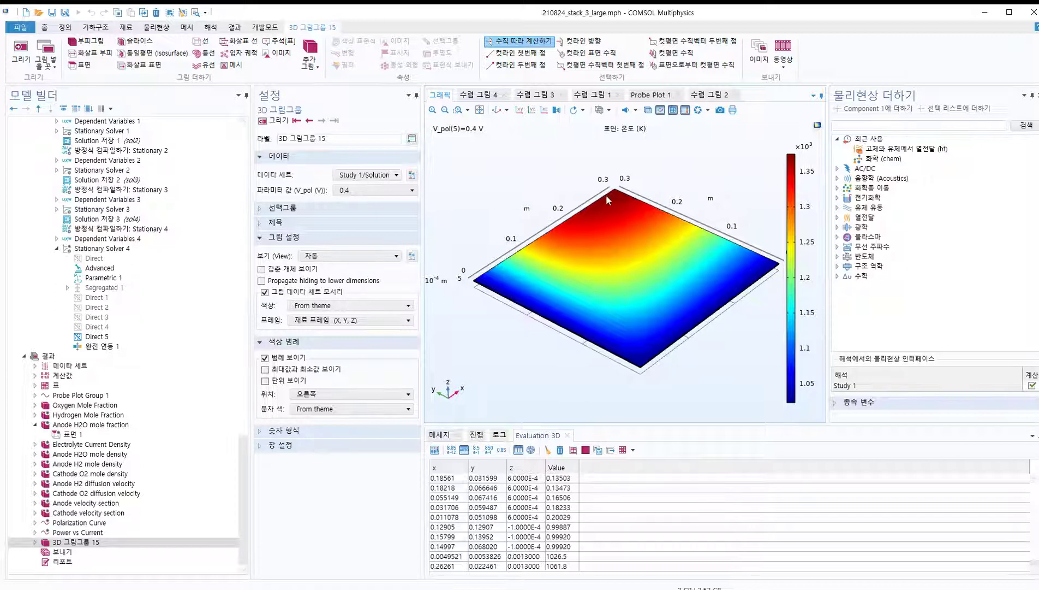
click(617, 196)
click(618, 197)
click(622, 196)
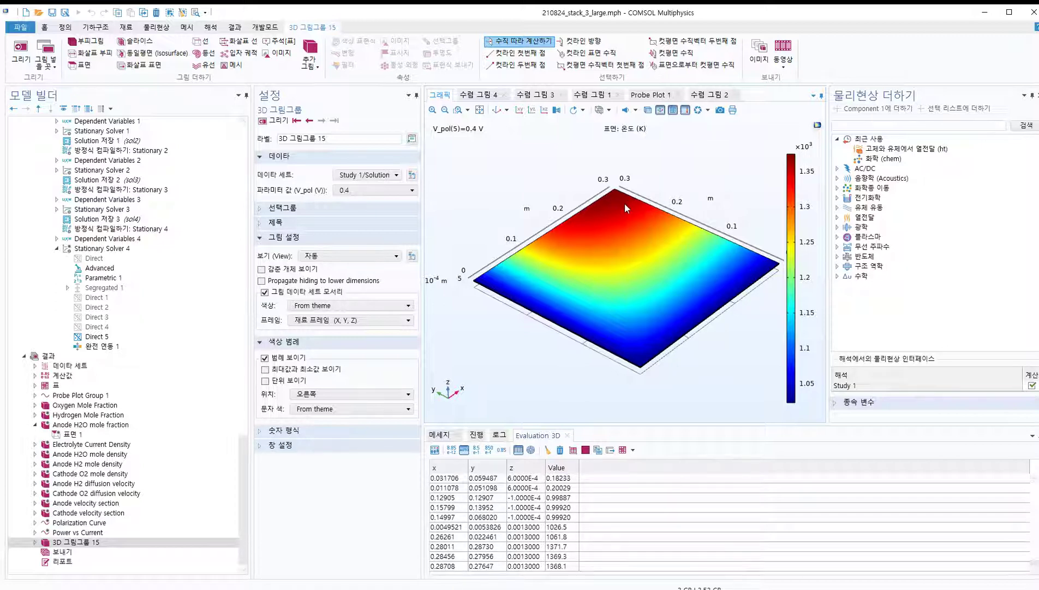
click(610, 197)
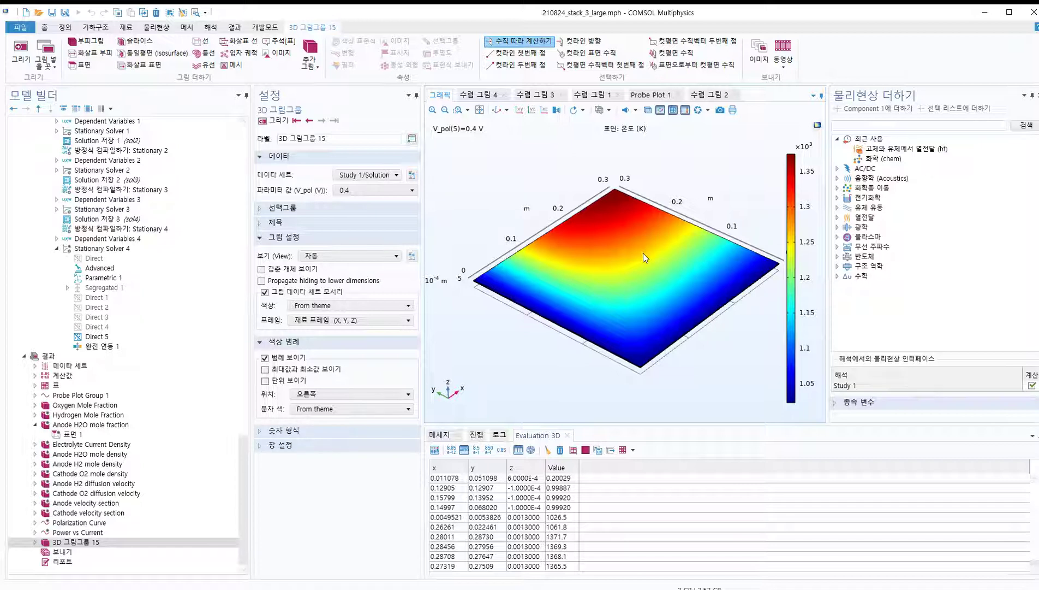
Step: Examine the temperature distribution up close at the stack's side corner and across the whole plate
middle_drag(467, 282, 497, 175)
middle_drag(489, 309, 466, 223)
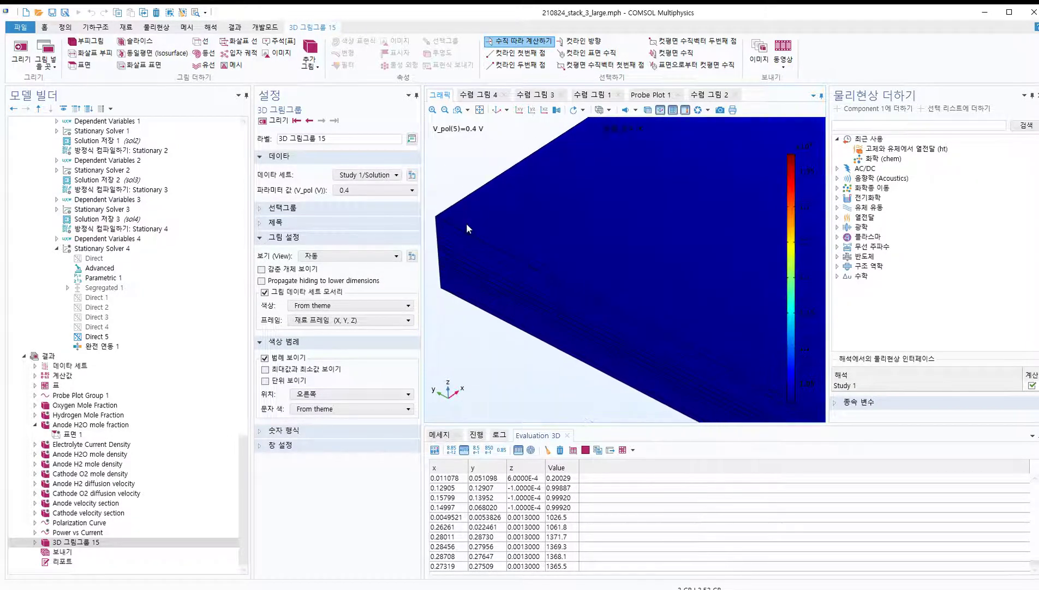
drag(441, 236, 526, 392)
middle_drag(527, 392, 584, 353)
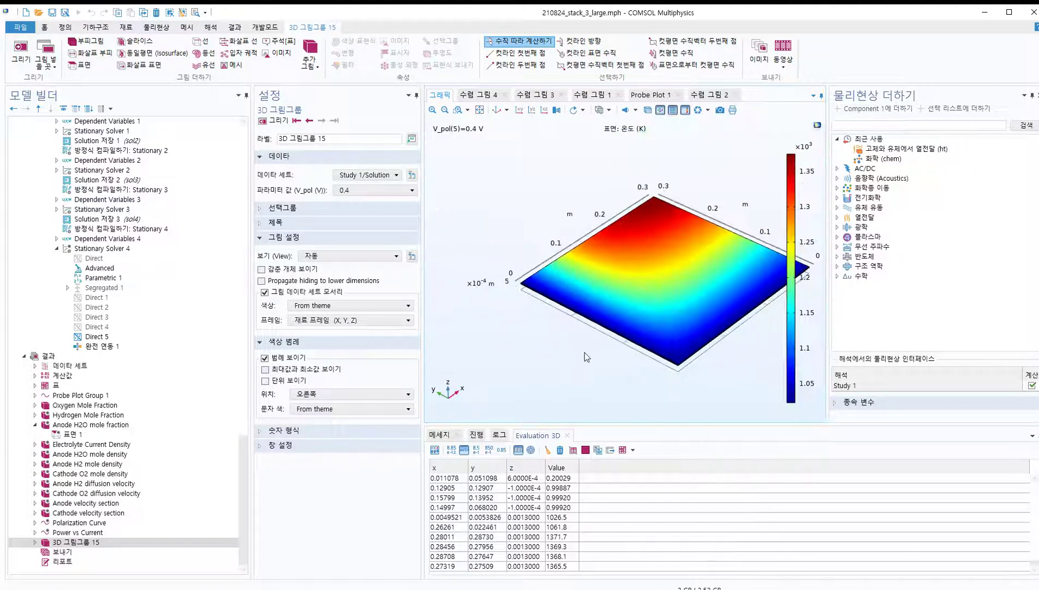
right_drag(584, 353, 563, 378)
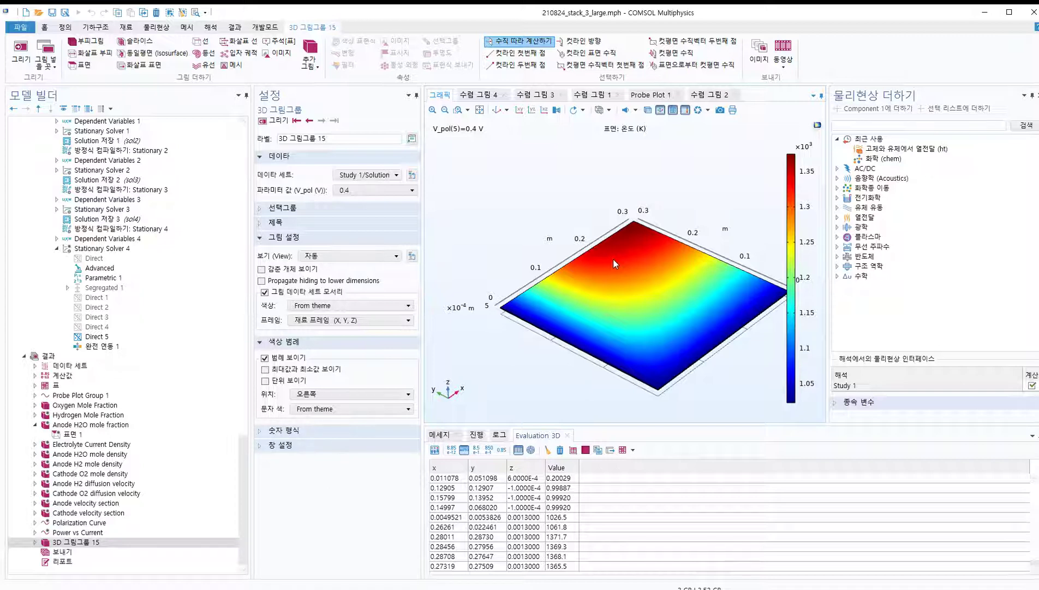
right_drag(710, 378, 681, 375)
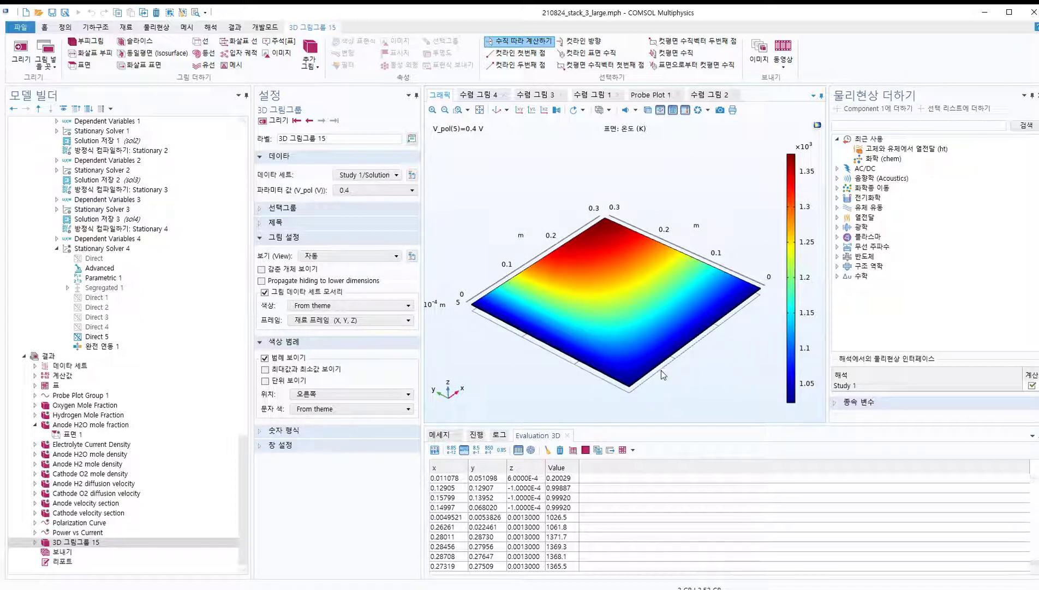
scroll(620, 394, up, 2)
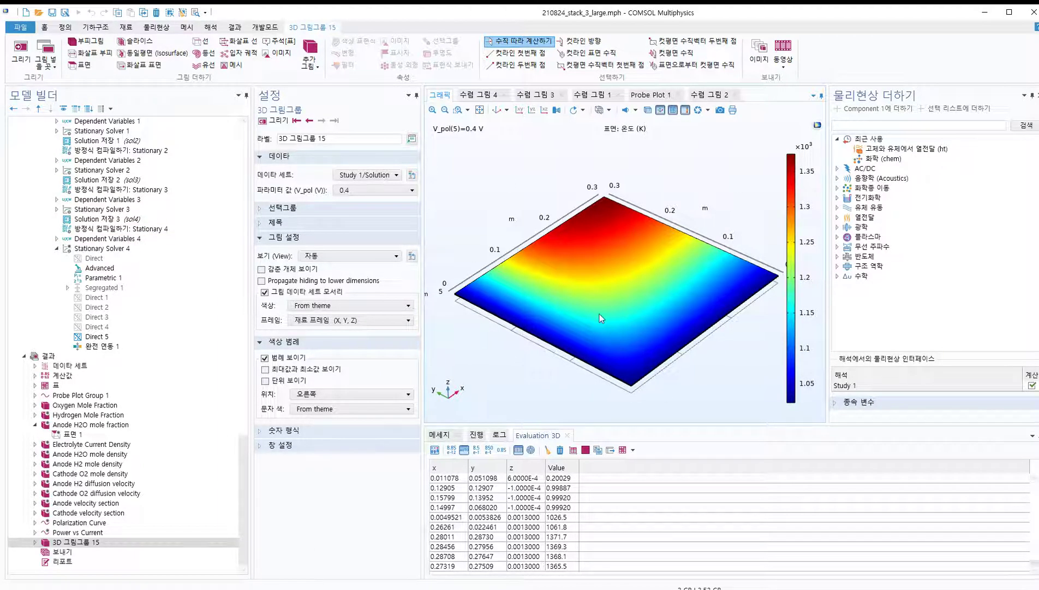
Step: Check which boundaries the outlet and inlet selections cover
scroll(103, 267, up, 20)
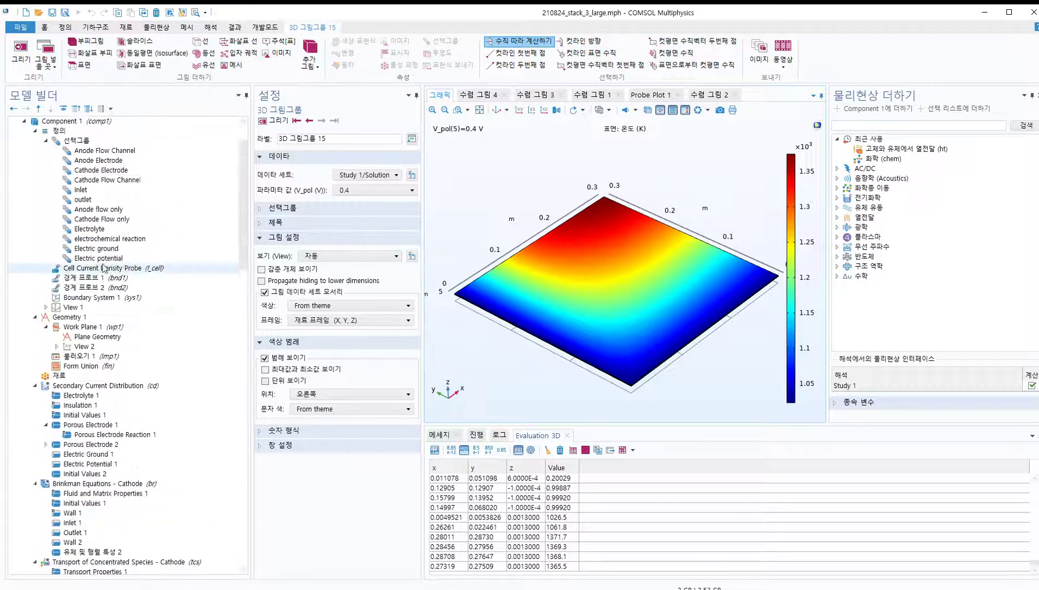
scroll(104, 264, up, 2)
click(103, 249)
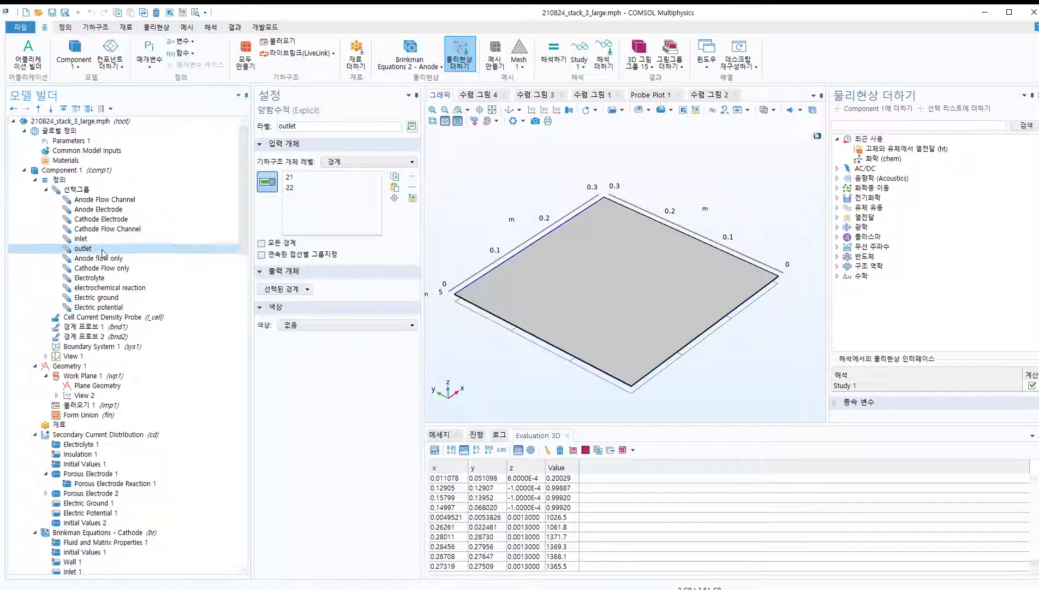
click(82, 240)
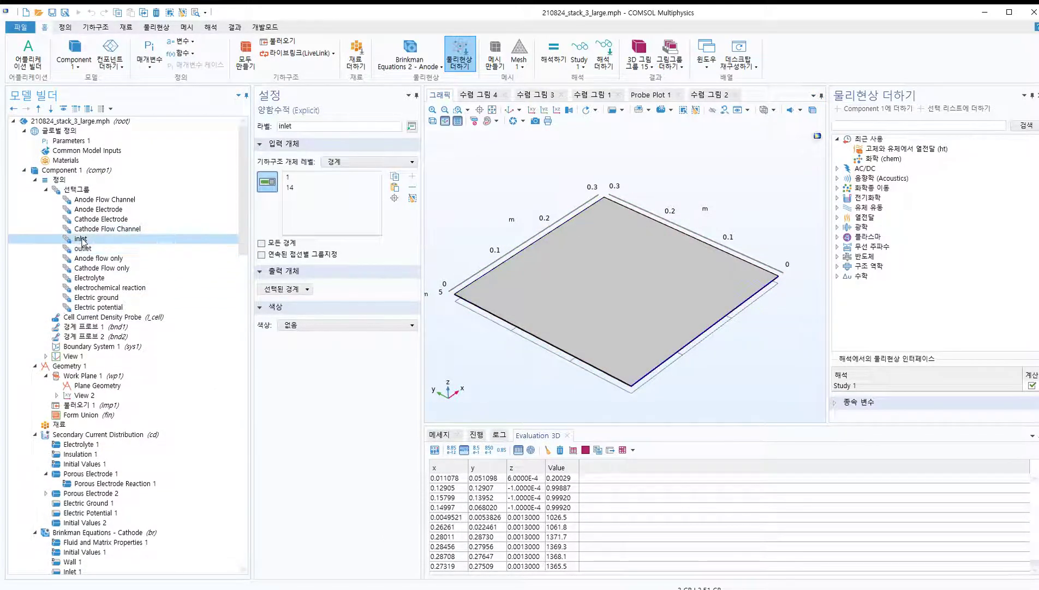
click(90, 199)
click(96, 246)
click(87, 239)
Step: Review the Cathode O2 diffusion velocity, Oxygen Mole Fraction, Hydrogen Mole Fraction and Anode H2O mole fraction plots
scroll(200, 480, down, 15)
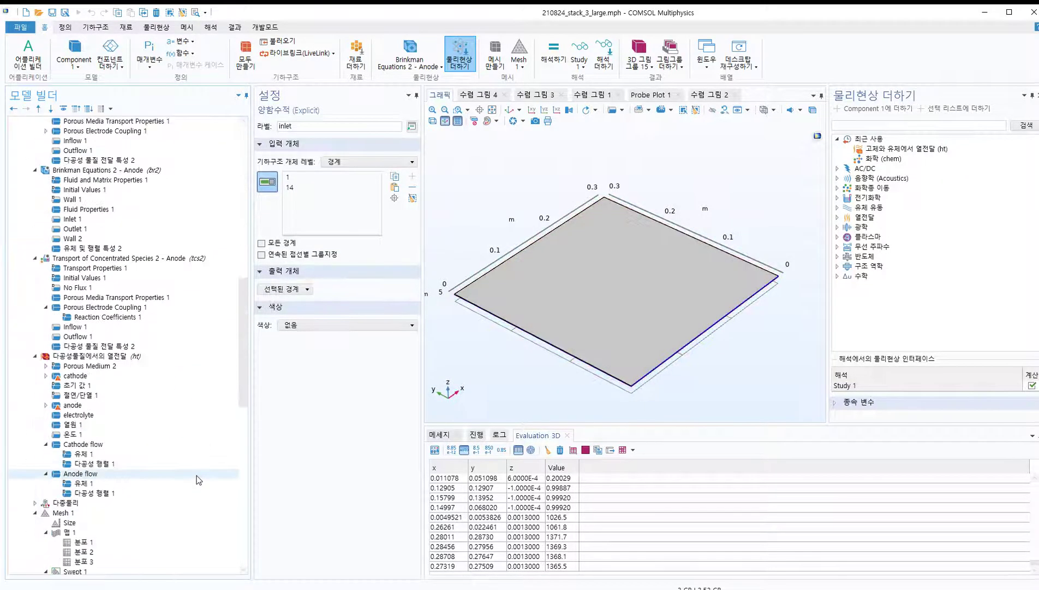
scroll(198, 480, down, 15)
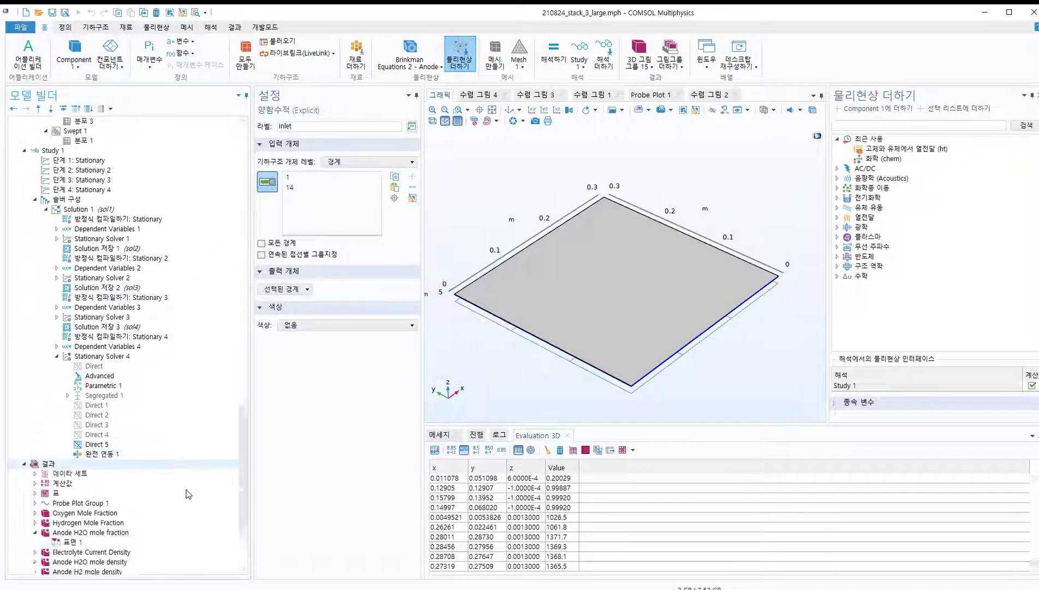
scroll(186, 493, down, 4)
click(183, 493)
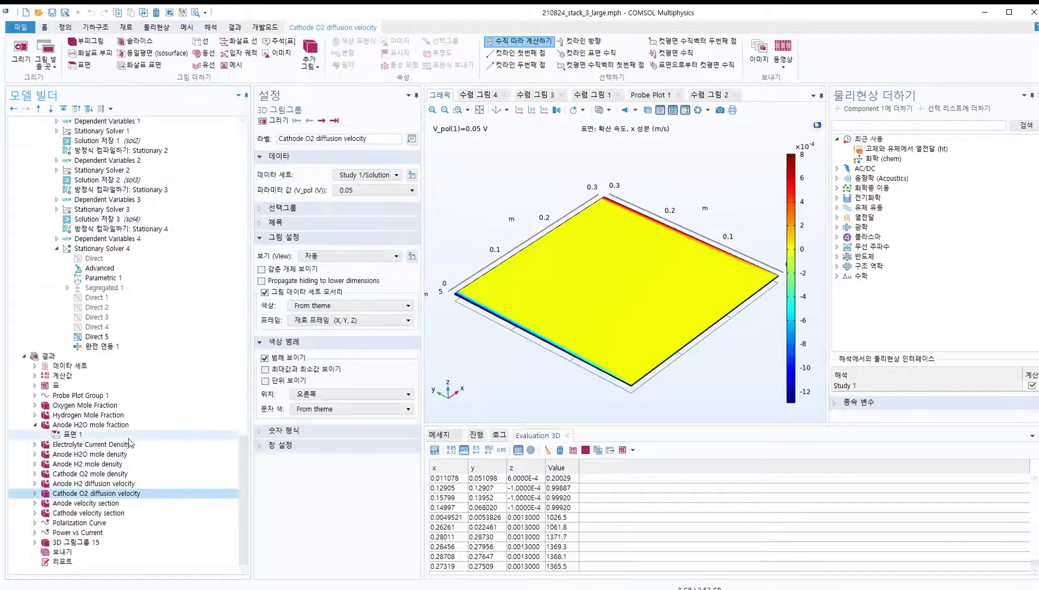
click(109, 405)
click(111, 415)
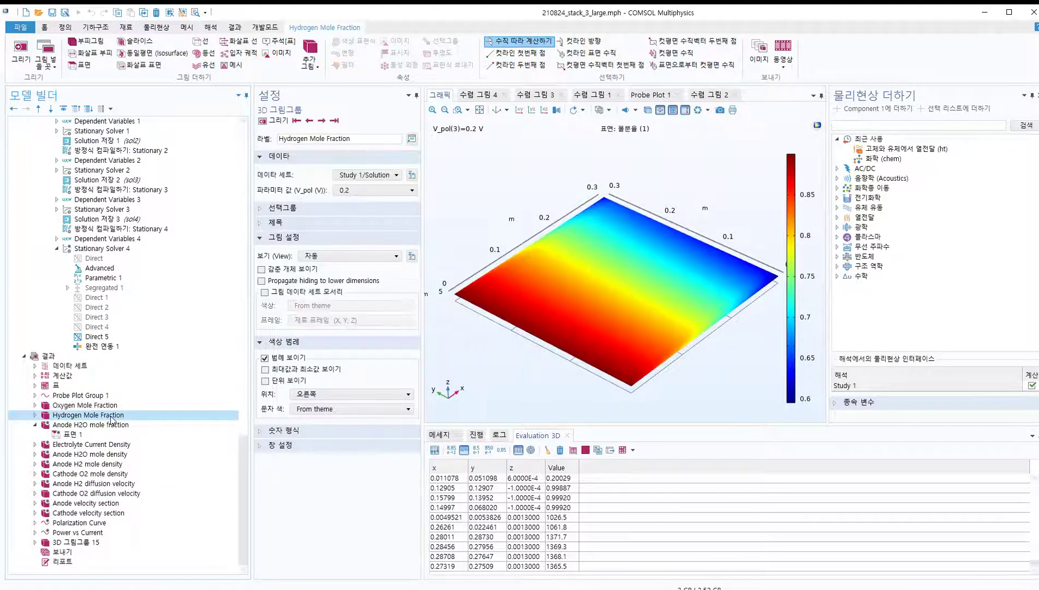
click(112, 425)
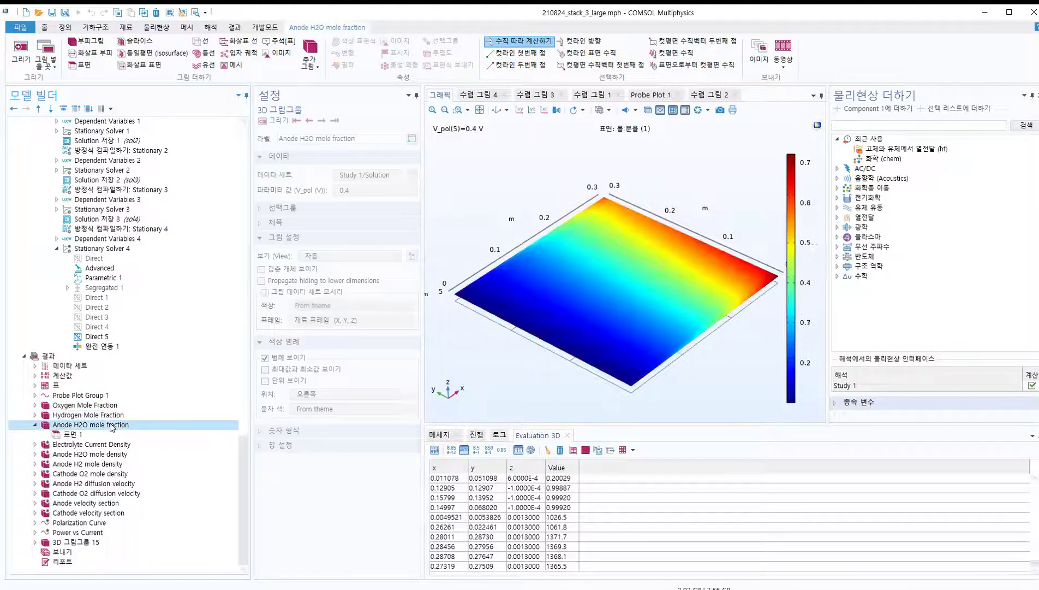
click(112, 415)
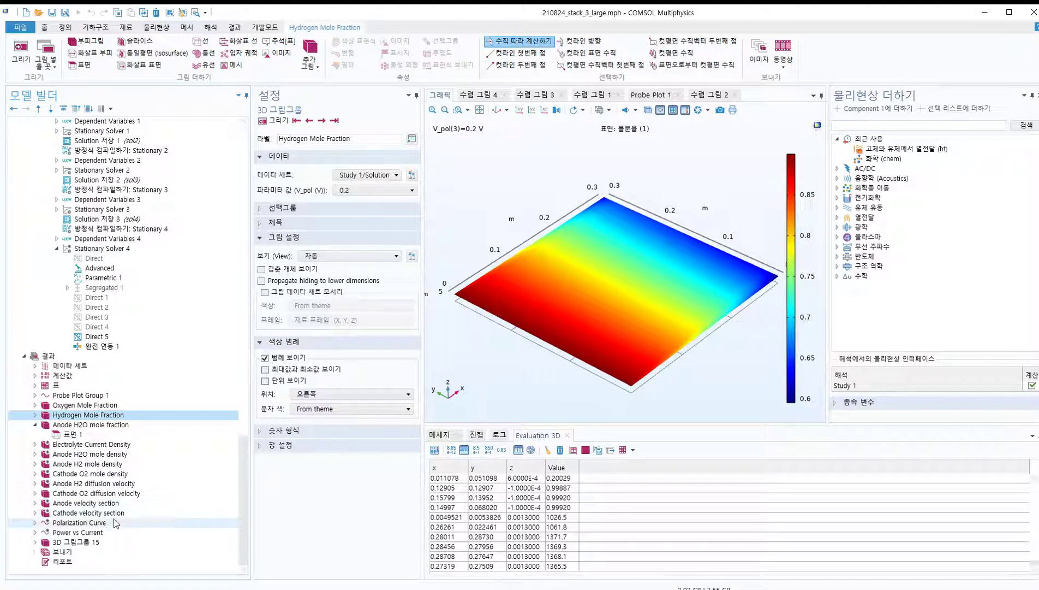
Step: Display the Electrolyte Current Density plot for a V_pol of 0.2, and reopen the Anode H2O mole fraction plot
click(109, 445)
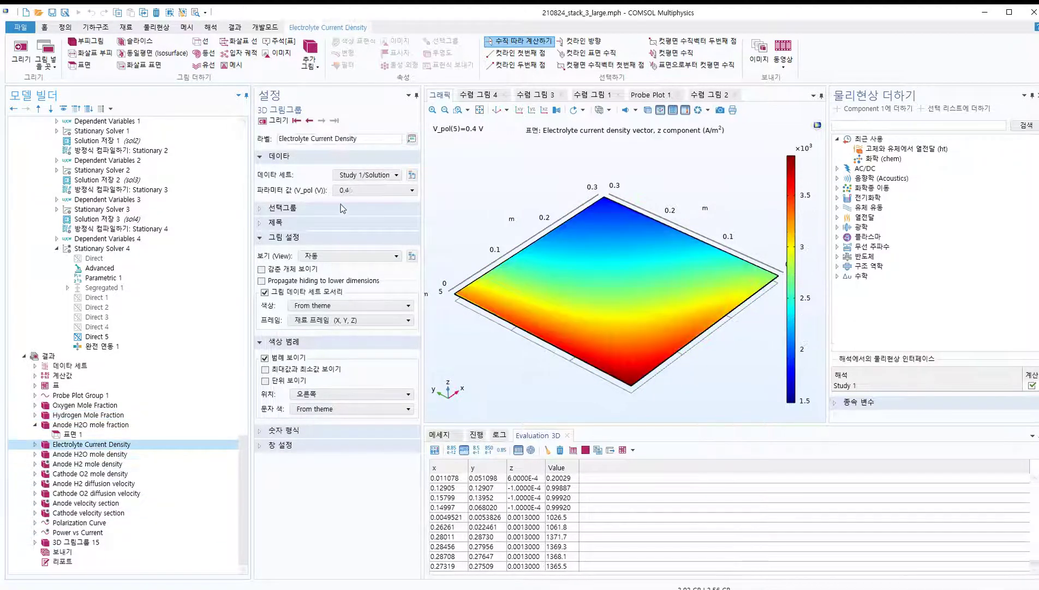
click(375, 190)
click(354, 224)
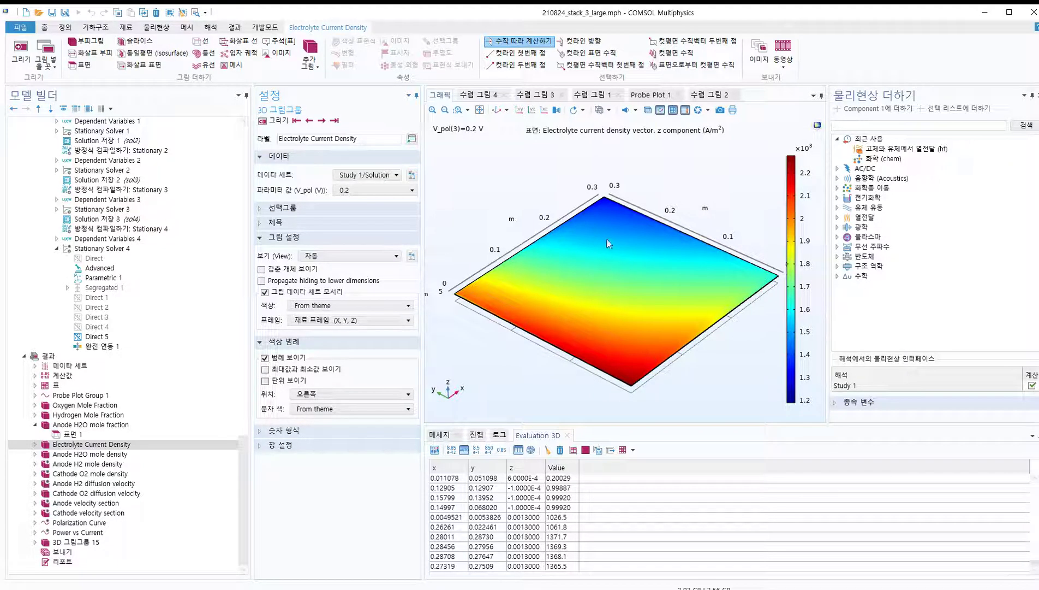
click(84, 426)
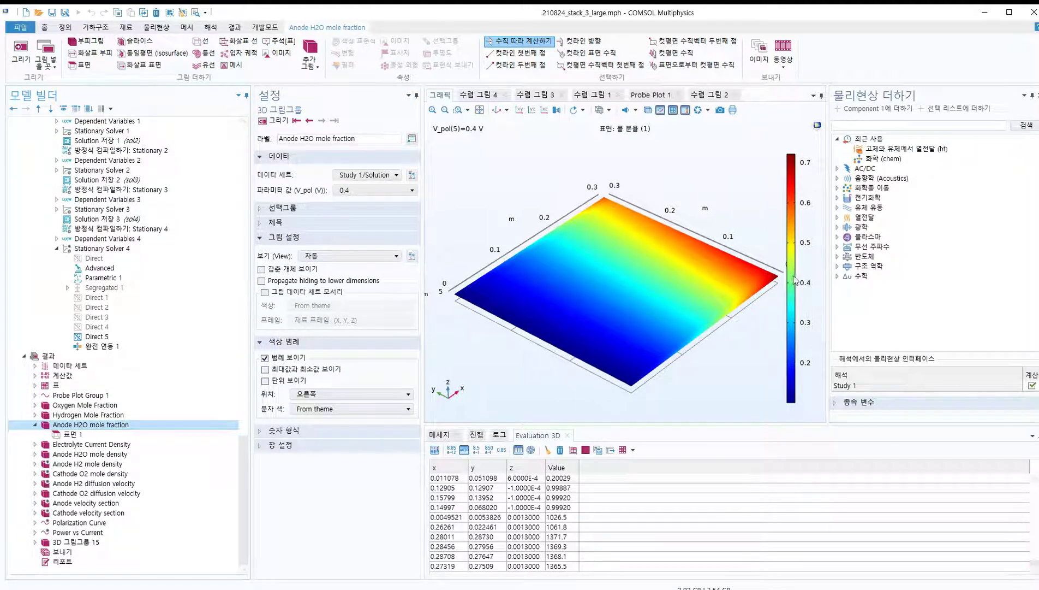
Step: Review the Hydrogen Mole Fraction and Oxygen Mole Fraction plots, viewing the plate surface from different angles
click(90, 416)
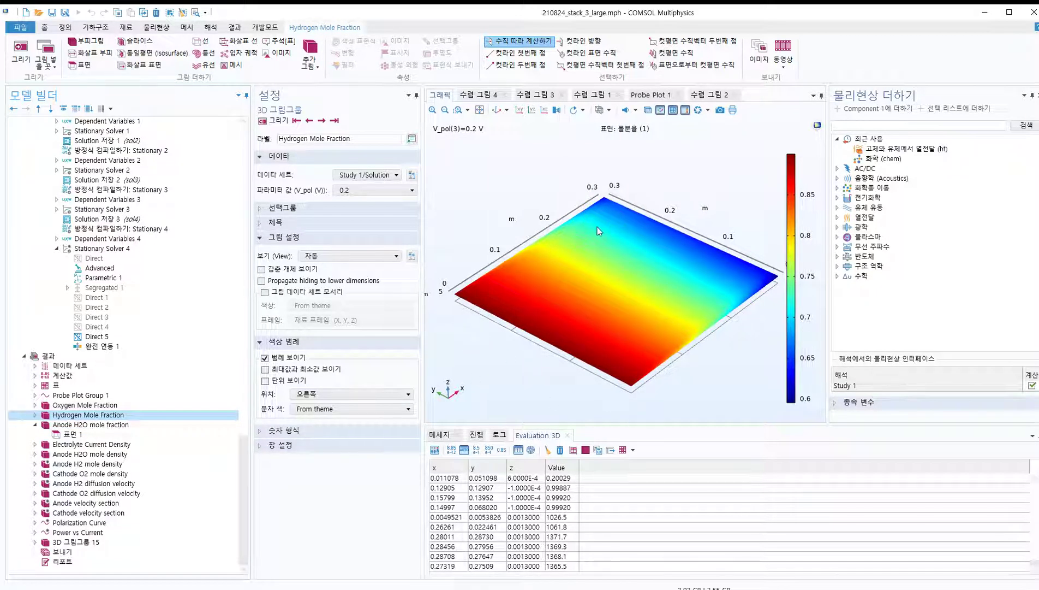
drag(571, 234, 566, 191)
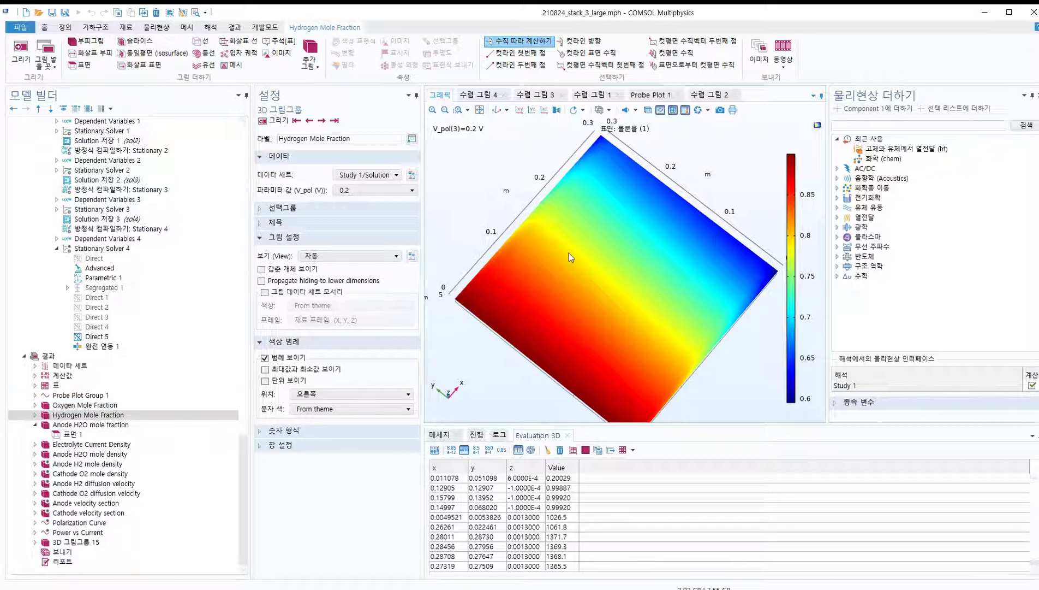
click(85, 404)
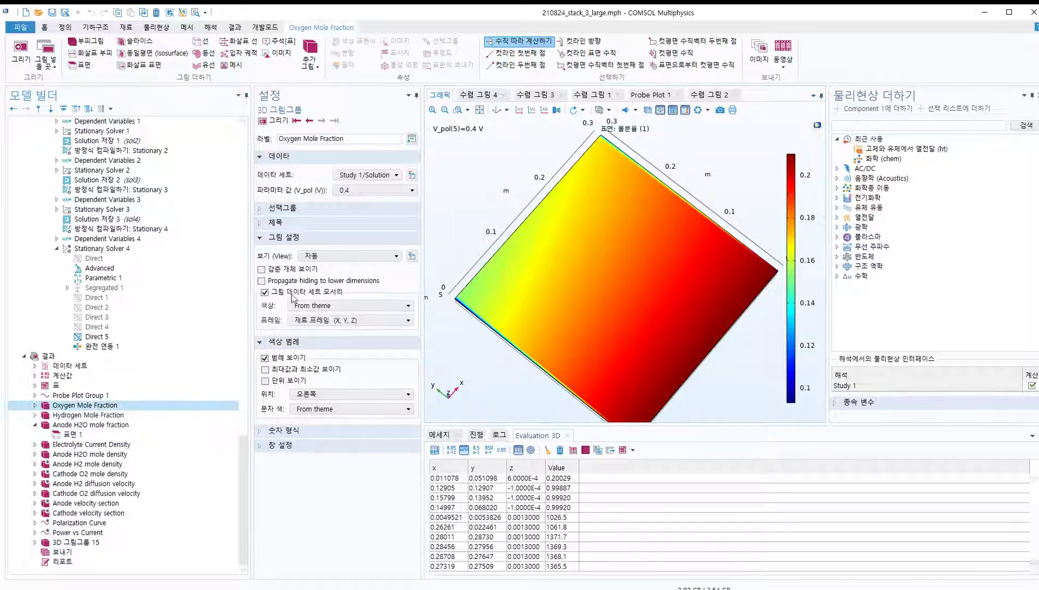
drag(720, 348, 719, 302)
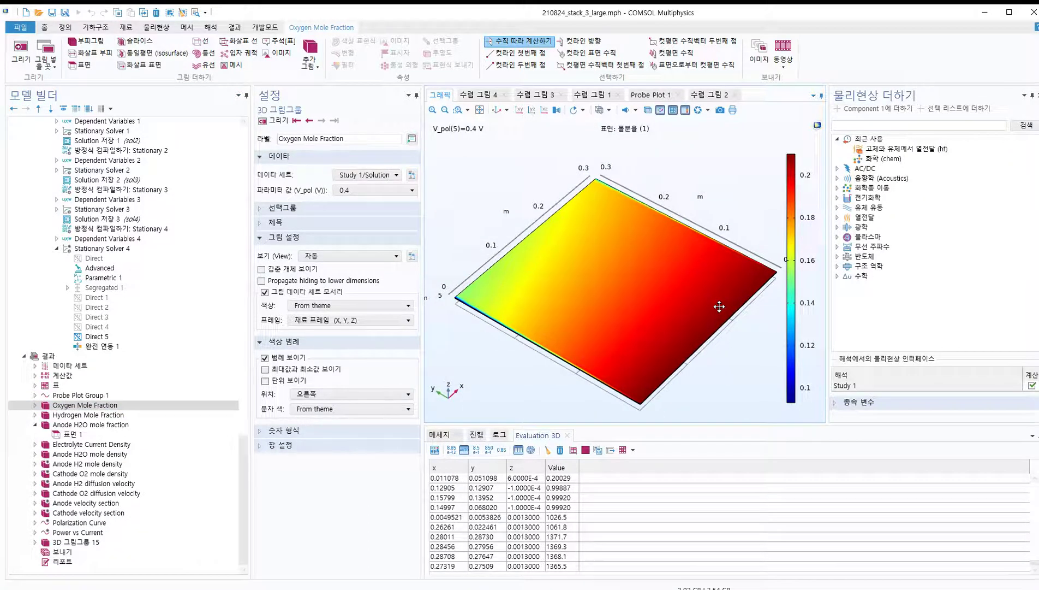
Step: Check the expression behind the Oxygen Mole Fraction surface plot and return to its plot group
click(36, 404)
click(76, 414)
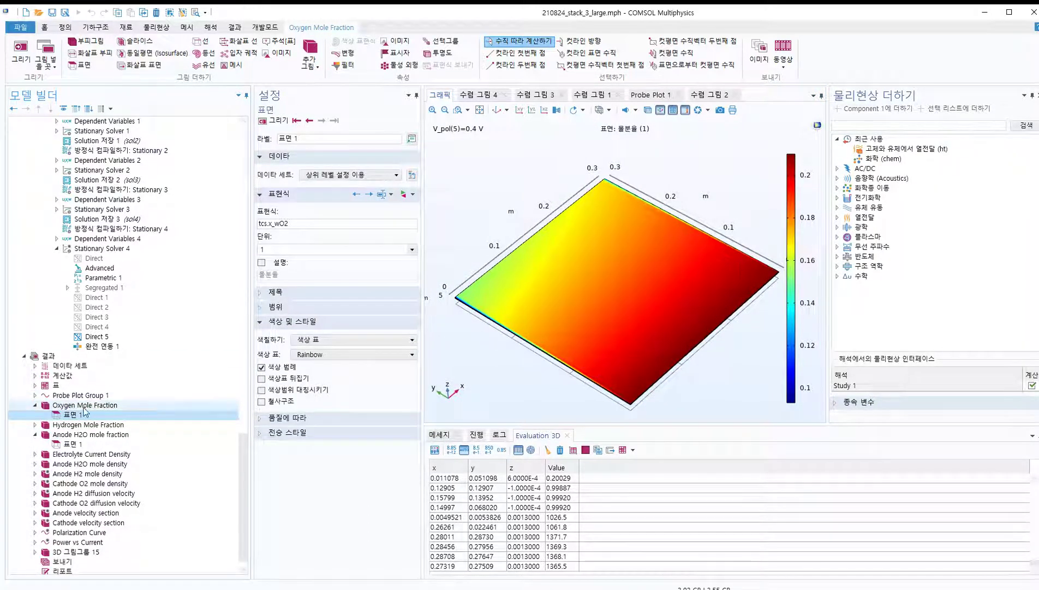
click(84, 407)
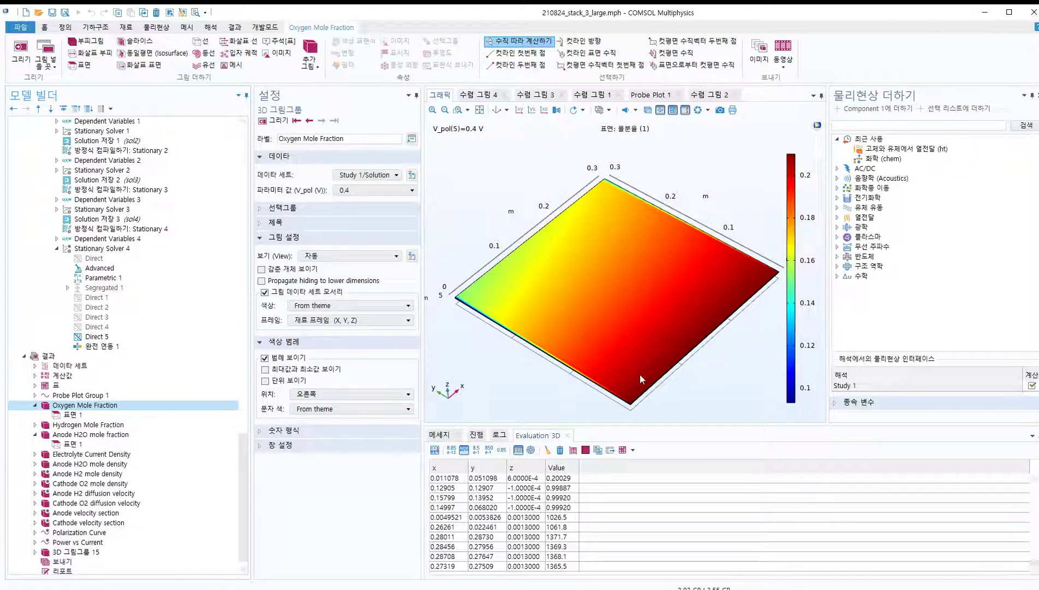
Step: Display the Power vs Current plot and go back to the physics nodes in the model tree
click(79, 542)
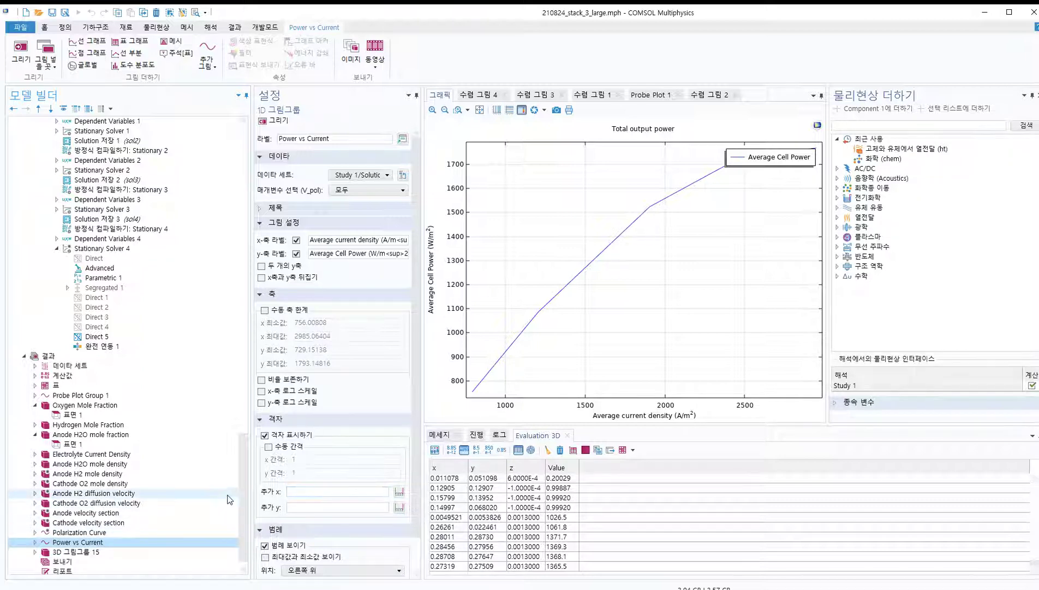
scroll(151, 474, up, 5)
scroll(152, 469, up, 13)
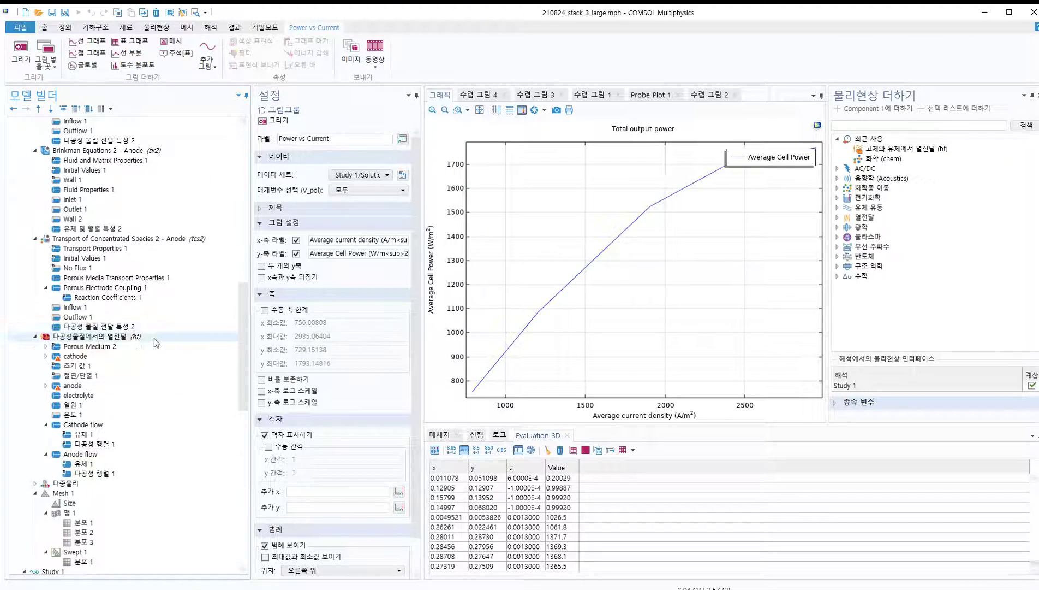